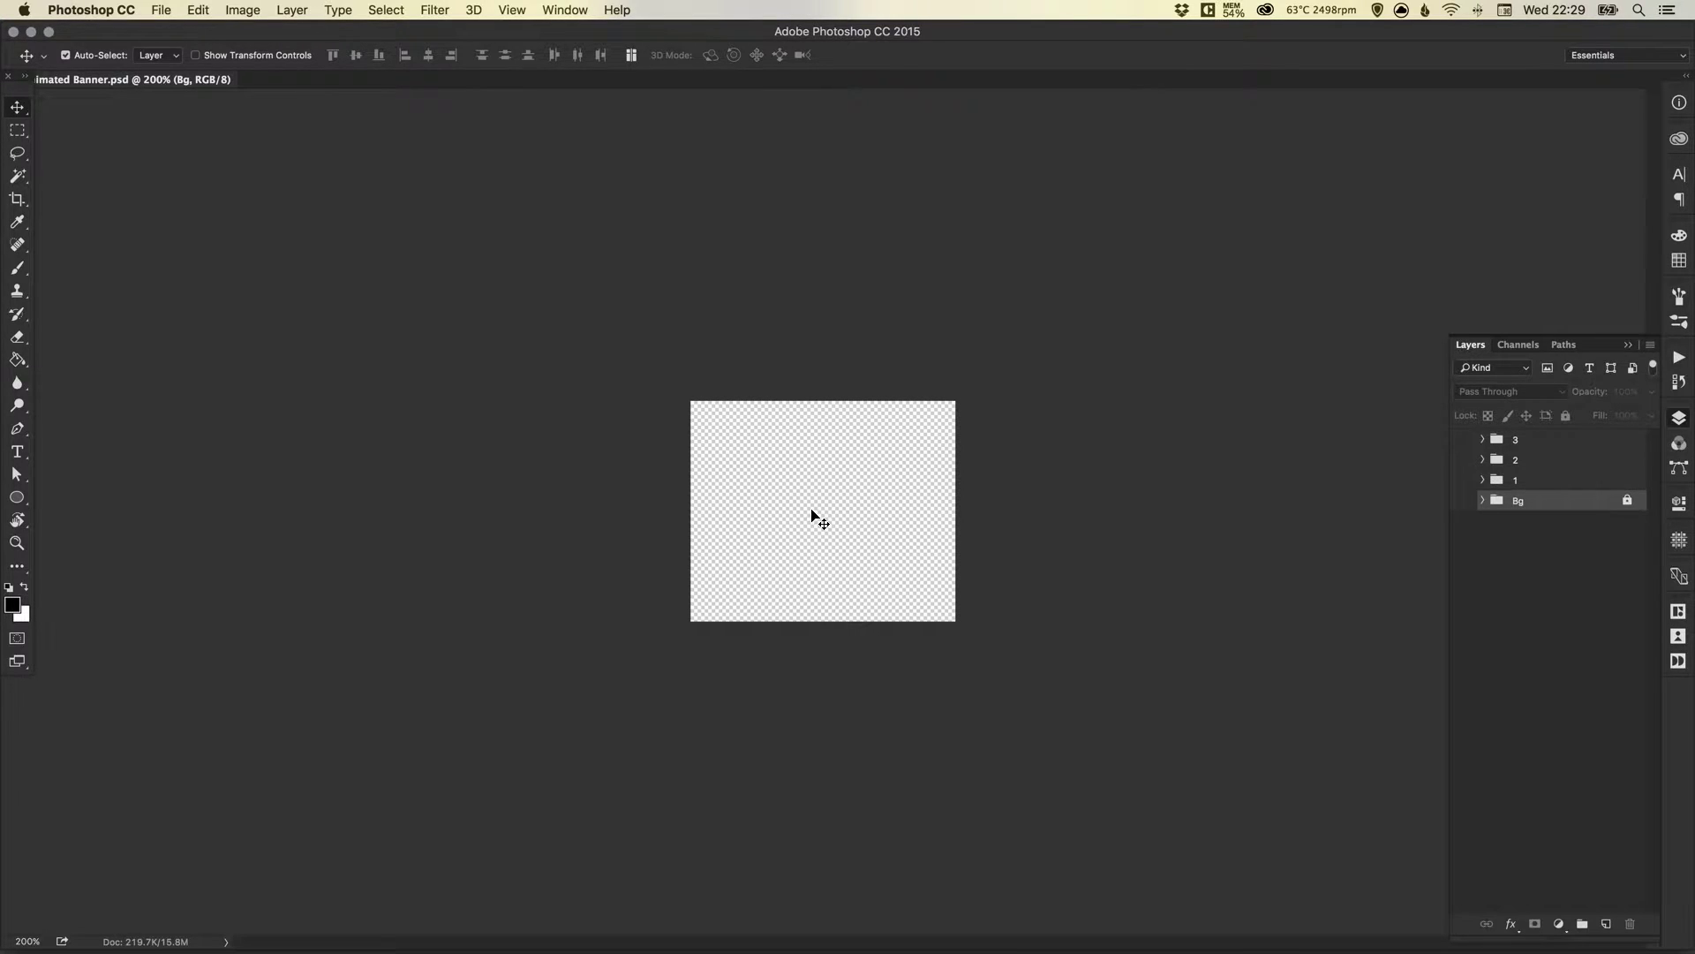
Step: Turn on the Bg group's visibility to show the white background with teal paint splatter
{"action": "left_click", "coordinate": [1462, 501]}
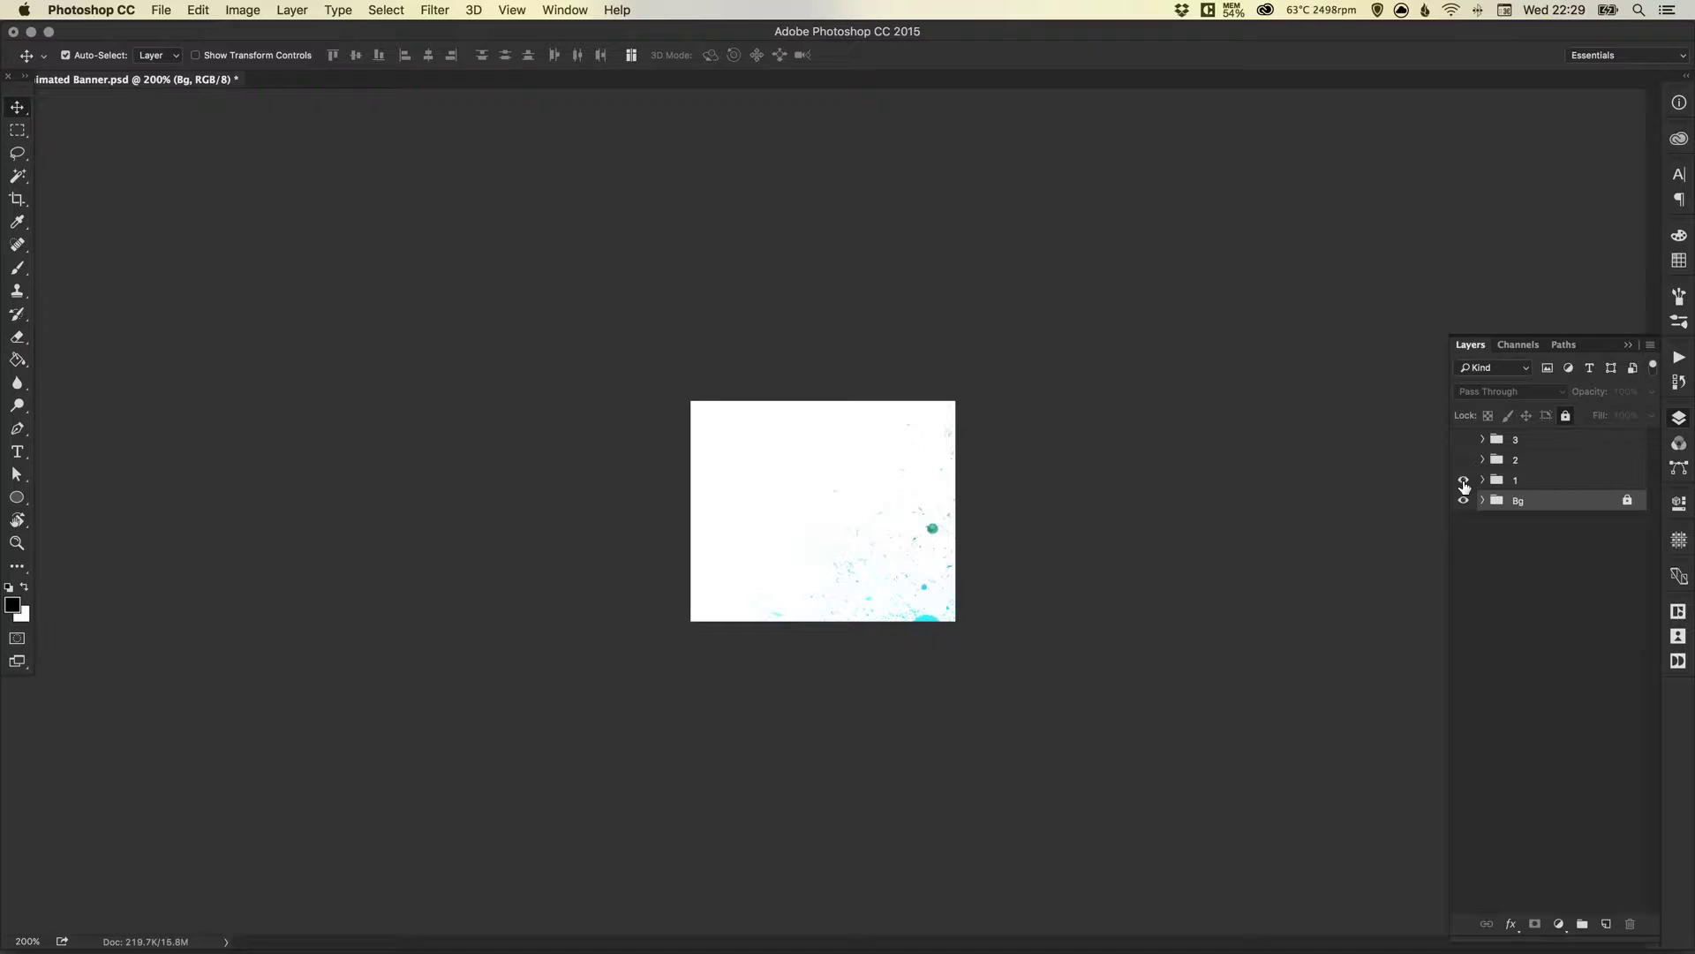
{"action": "left_click", "coordinate": [1463, 481]}
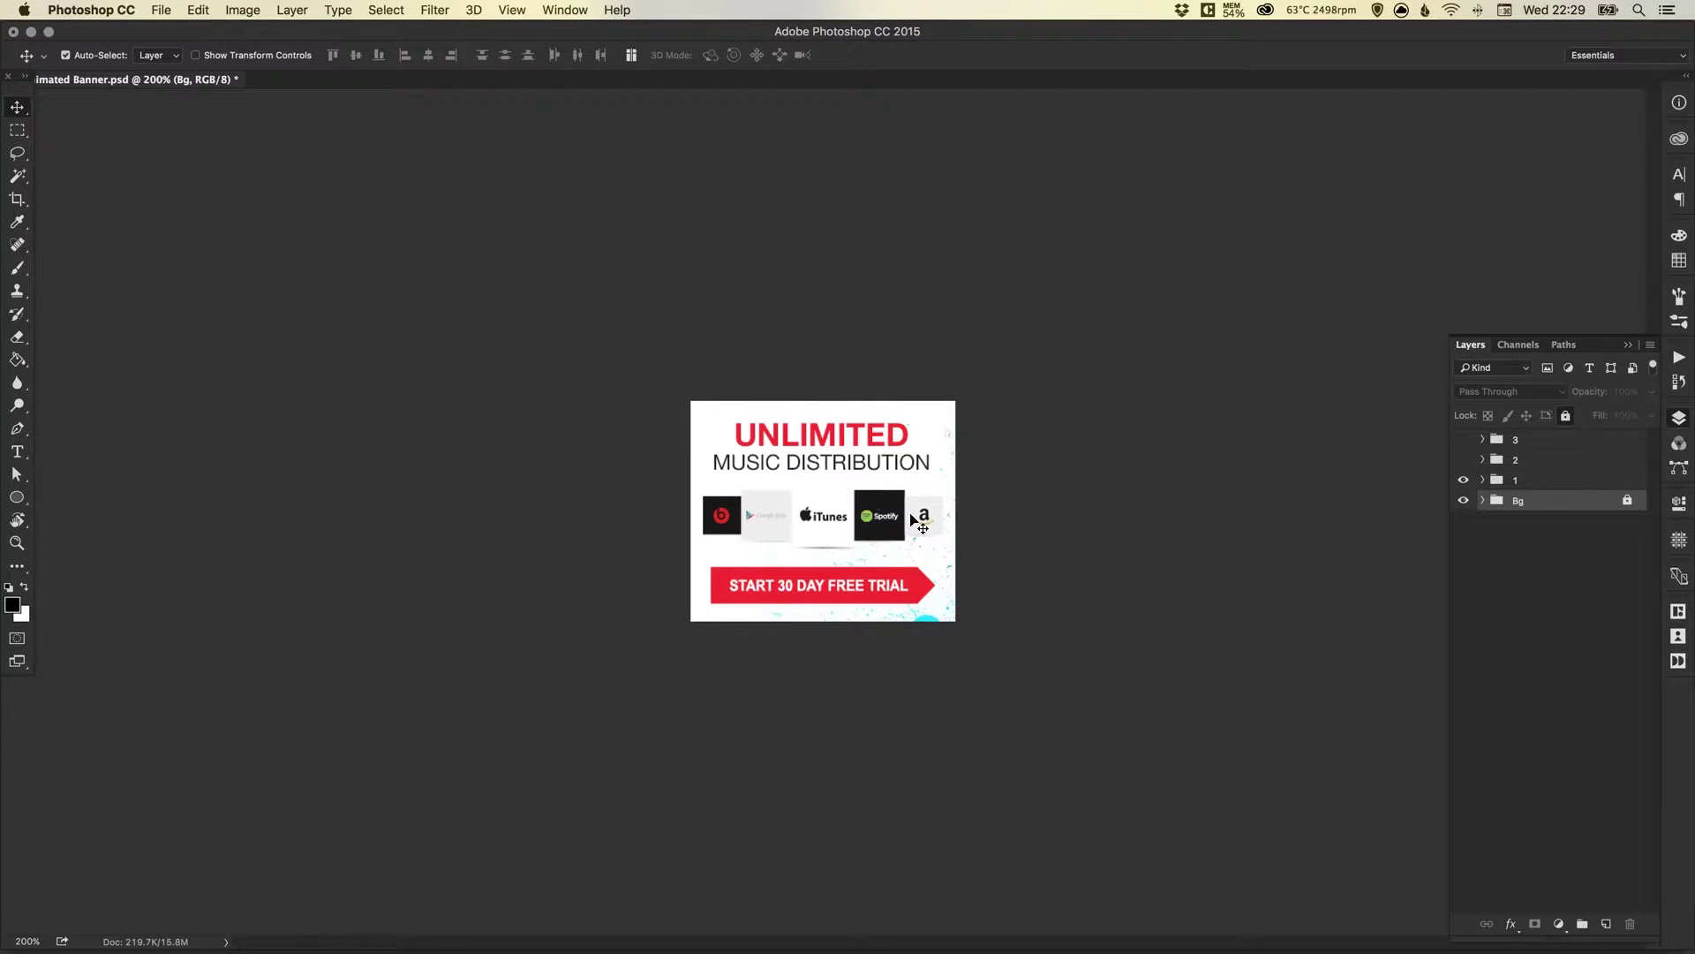
{"action": "left_click", "coordinate": [1462, 481]}
{"action": "left_click", "coordinate": [1463, 460]}
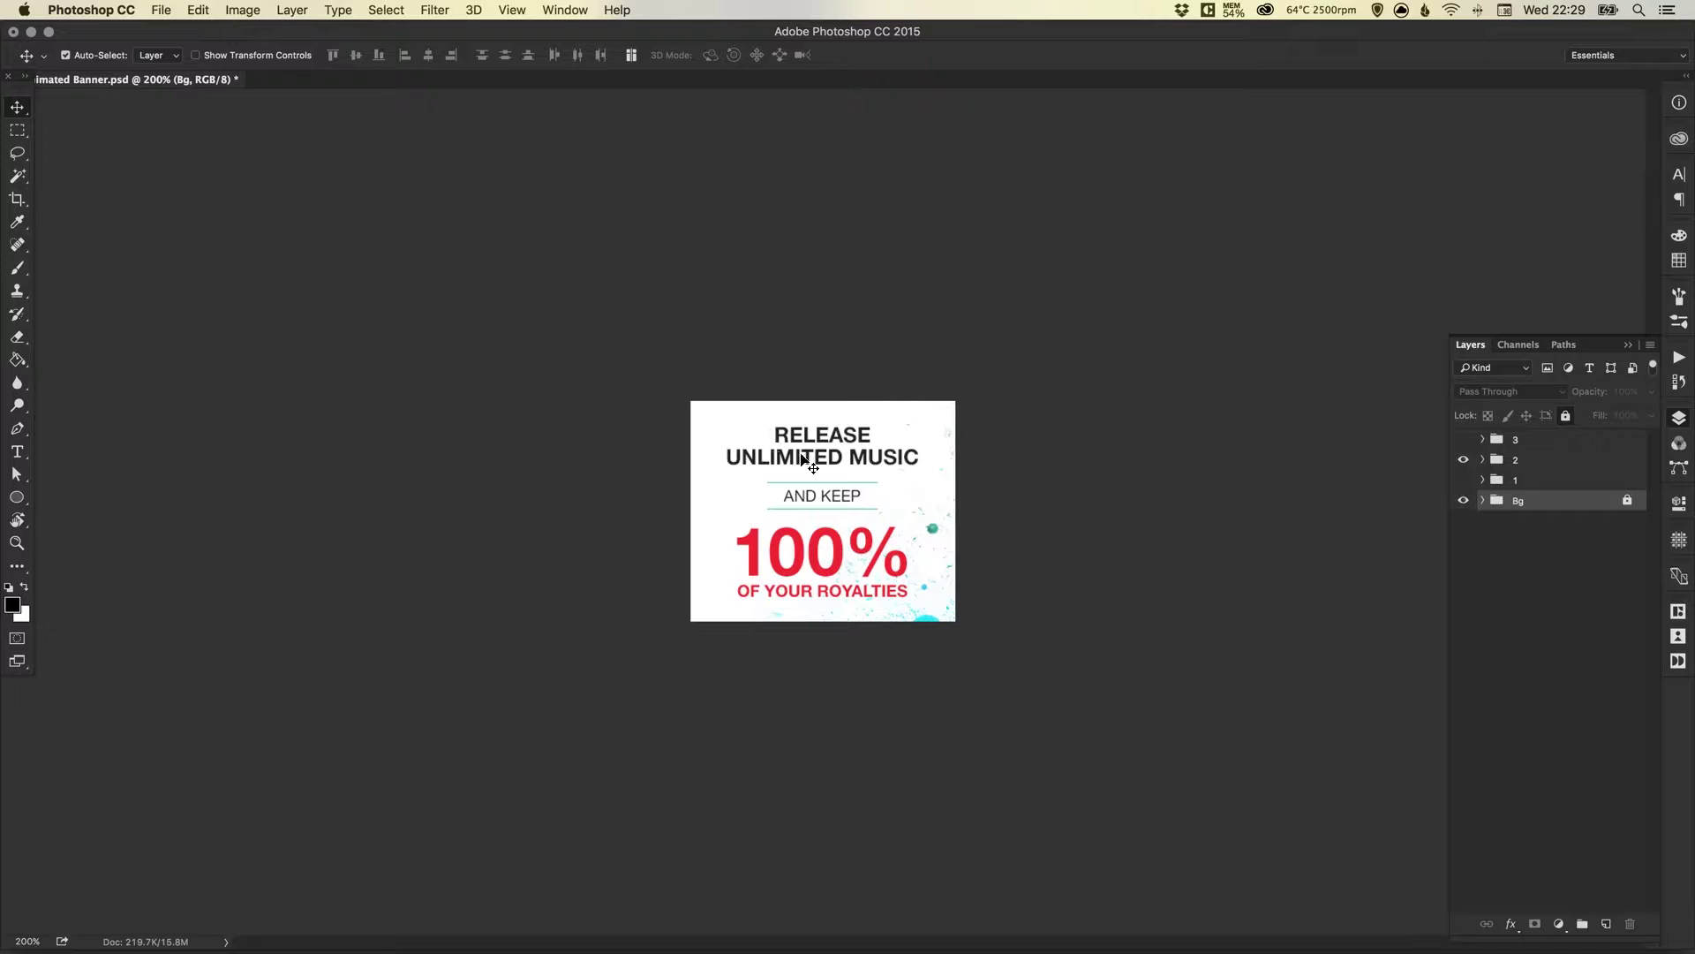
{"action": "left_click", "coordinate": [1463, 460]}
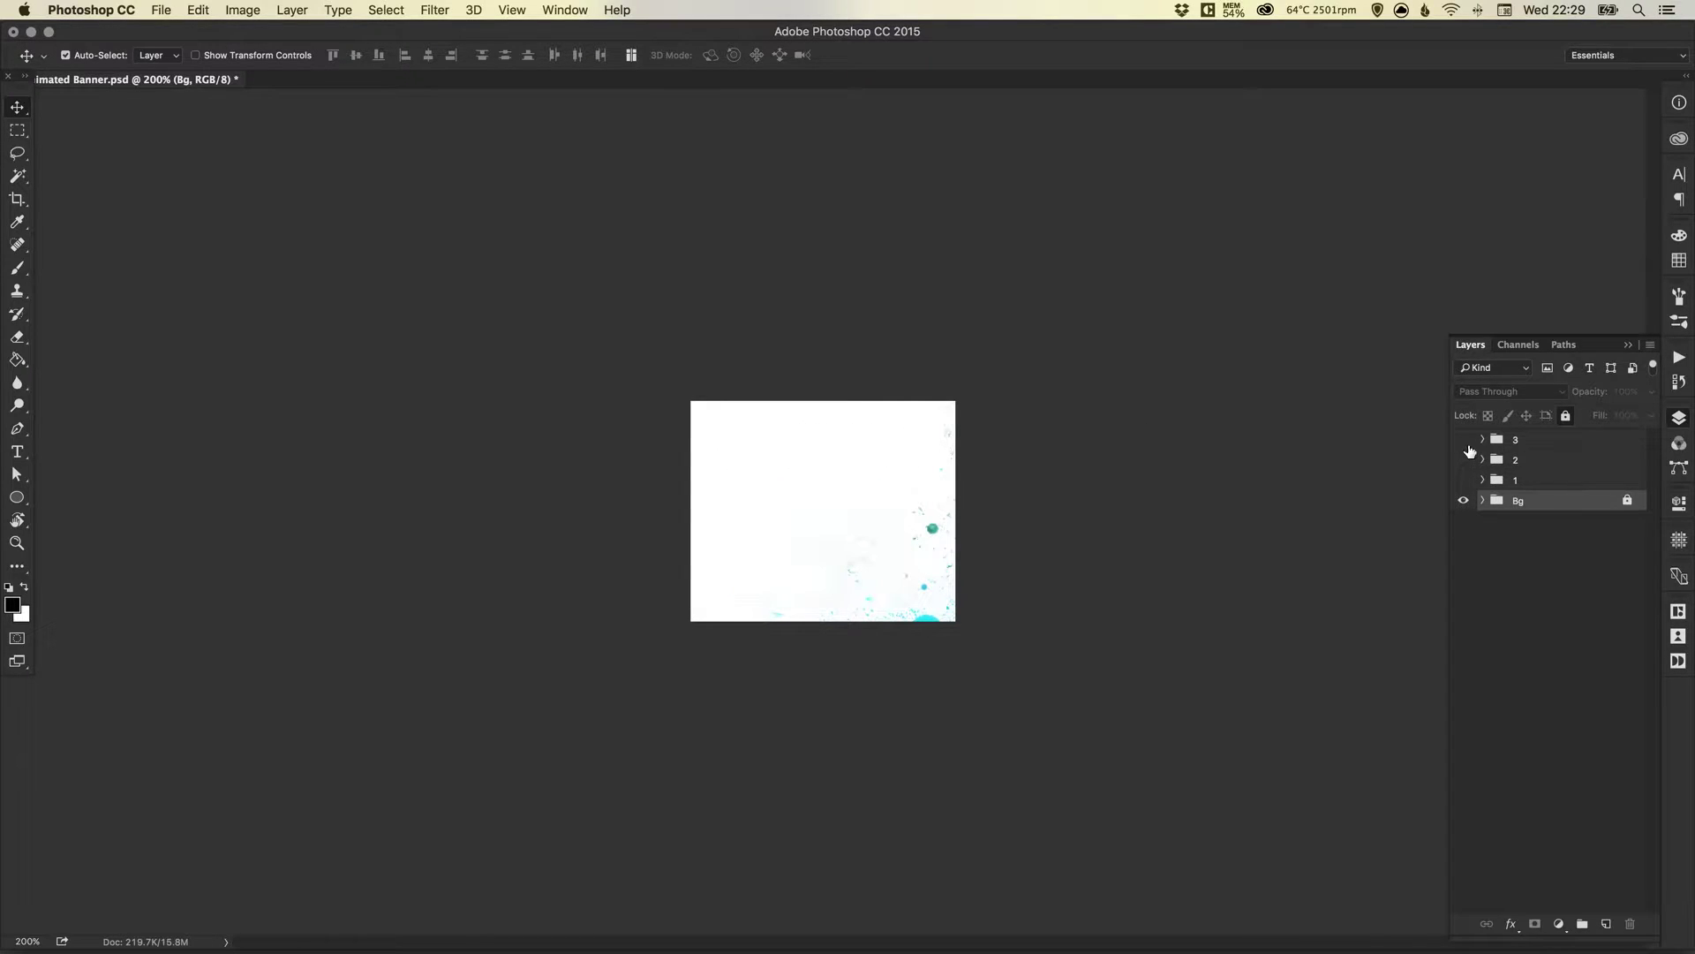
{"action": "left_click", "coordinate": [1463, 439]}
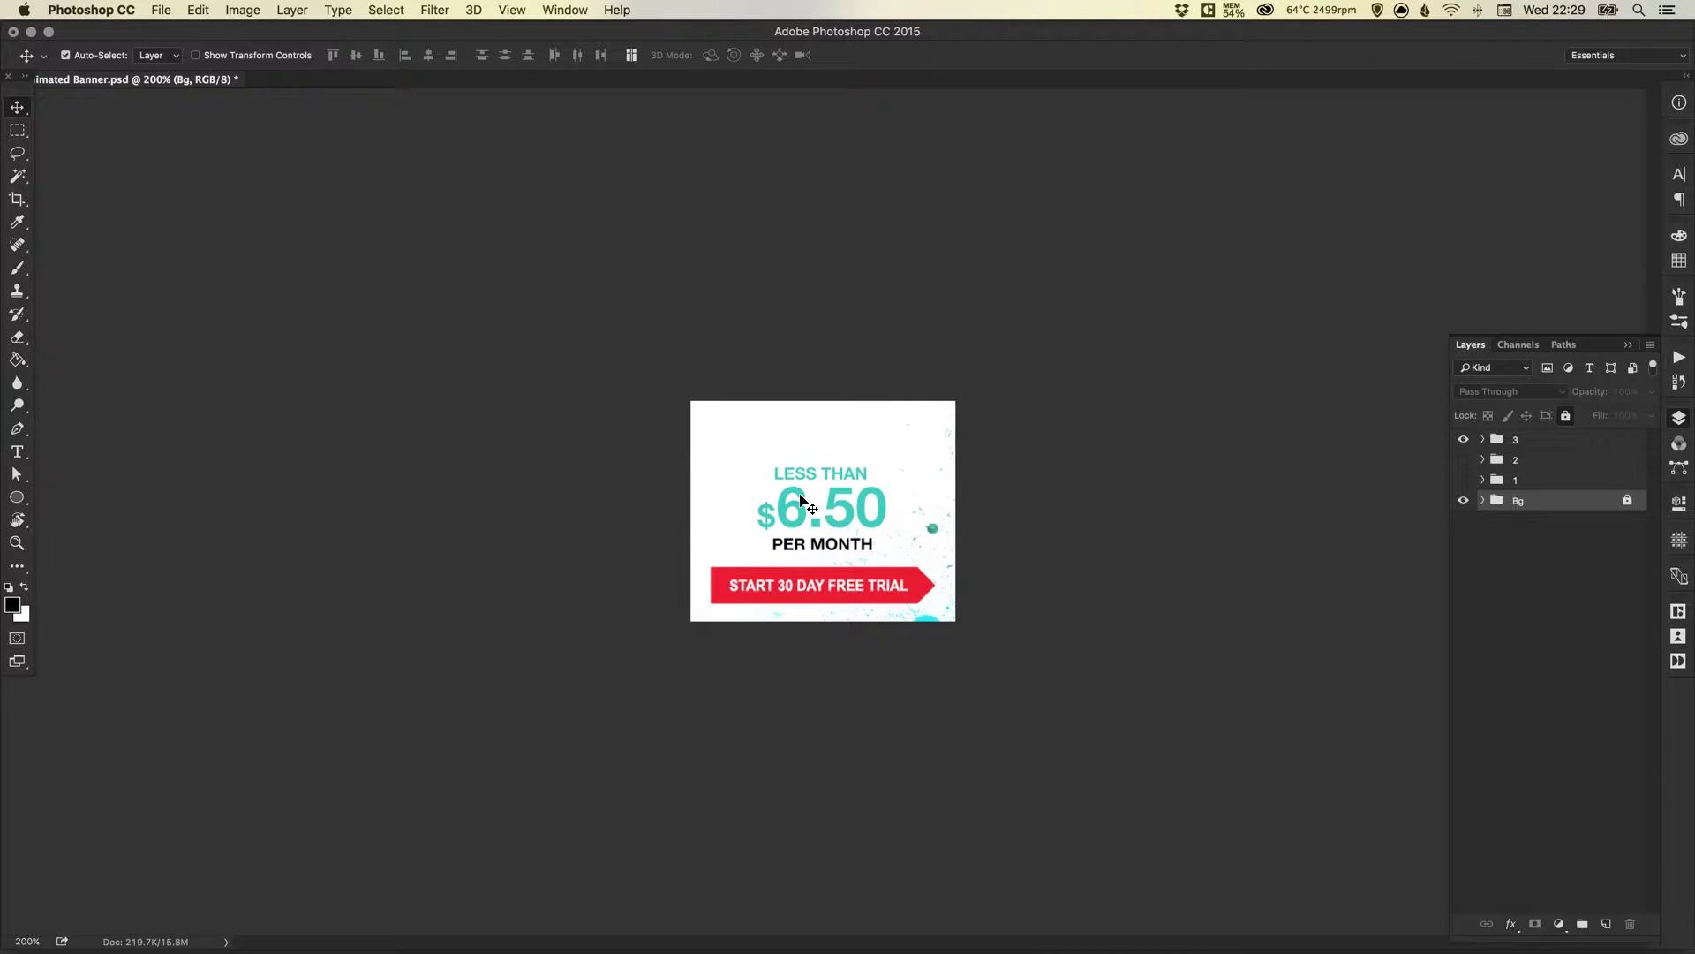
{"action": "left_click", "coordinate": [1463, 440]}
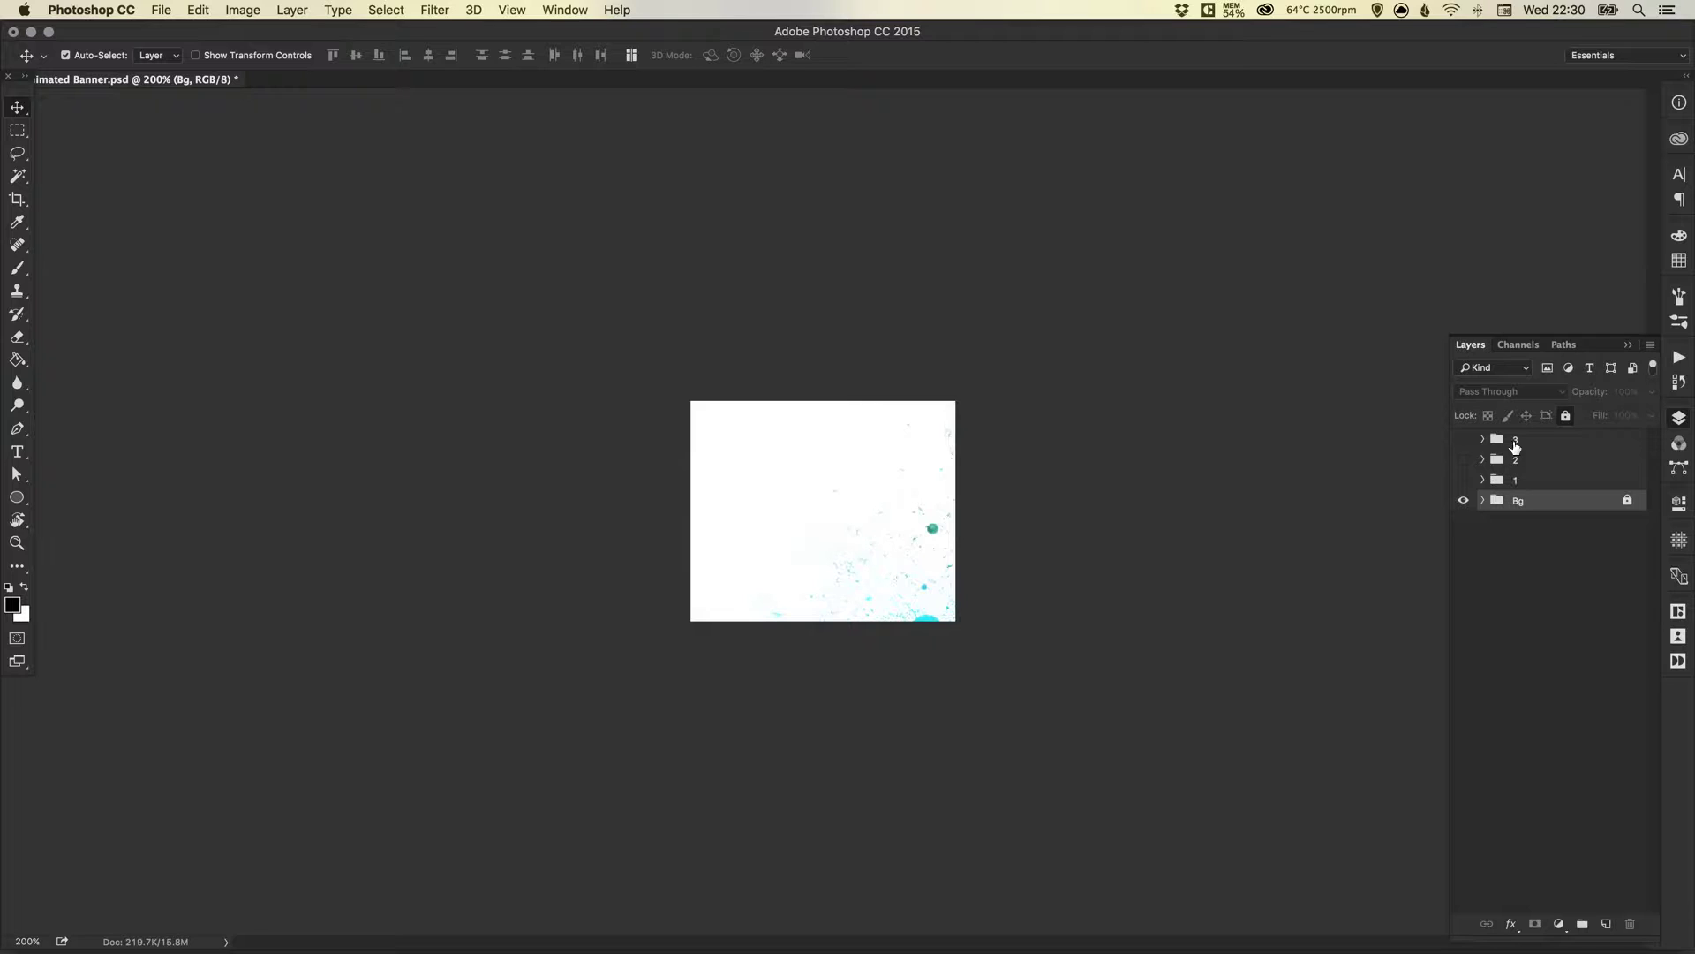
Step: Show group 3 and nudge its LESS THAN, $6.50 and PER MONTH text layers higher
{"action": "left_click", "coordinate": [1463, 439]}
{"action": "left_click", "coordinate": [806, 485]}
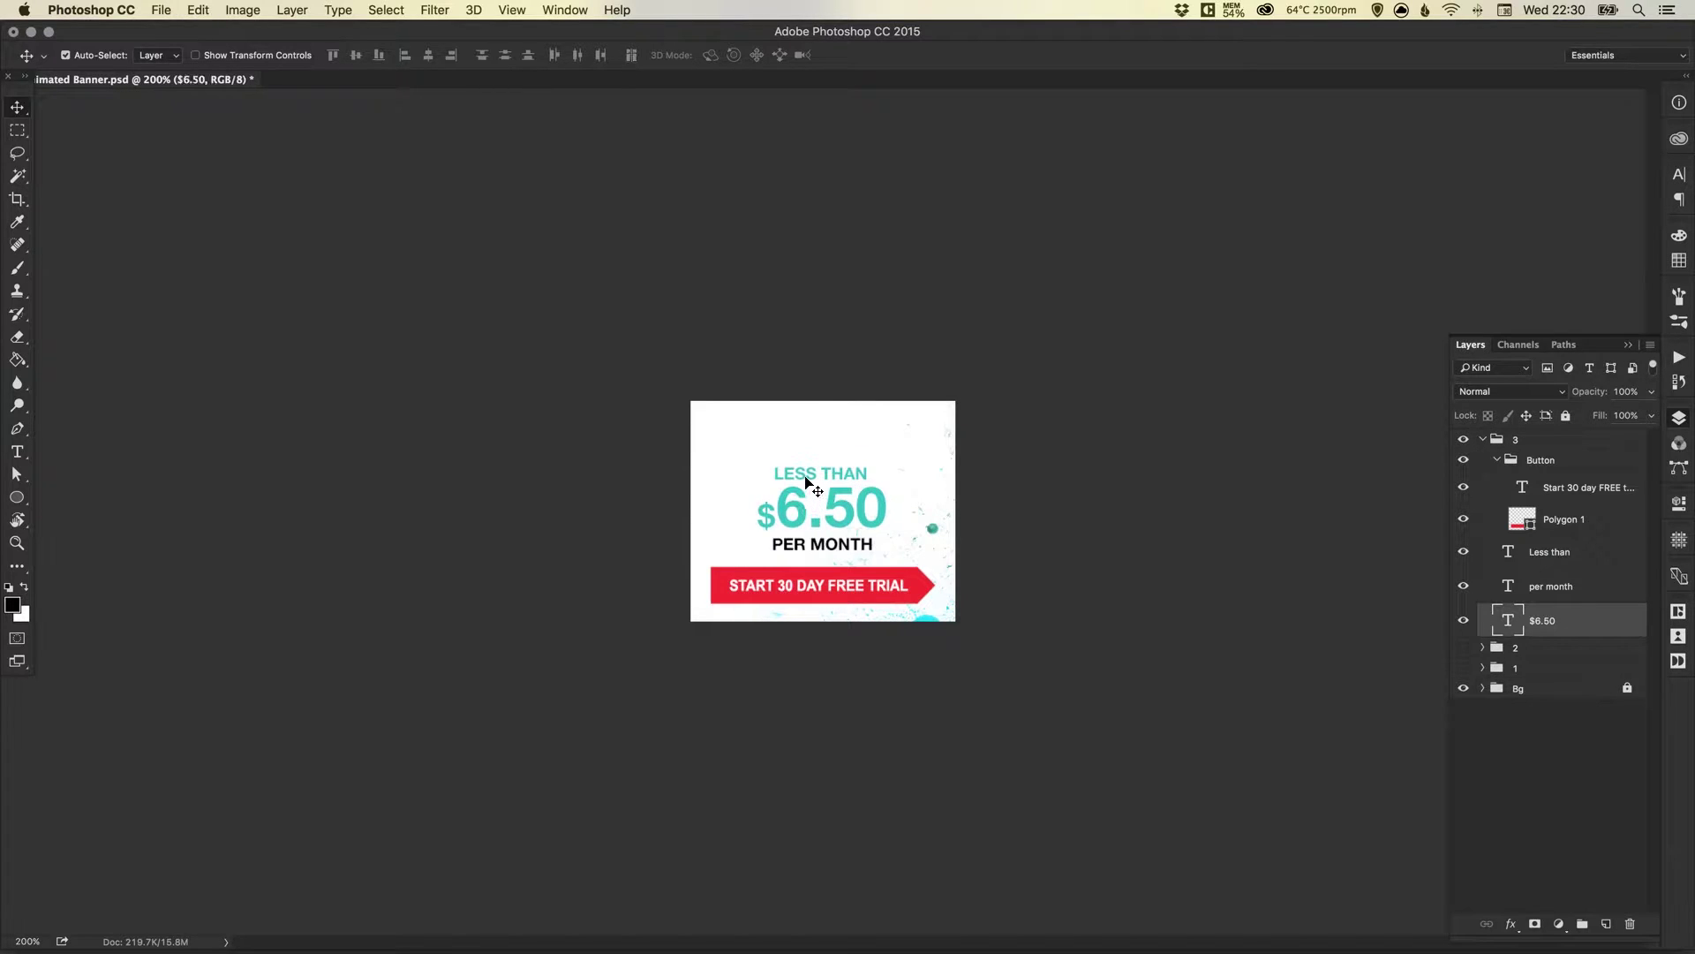
{"action": "left_click", "coordinate": [806, 481], "text": "shift"}
{"action": "left_click", "coordinate": [794, 549], "text": "shift"}
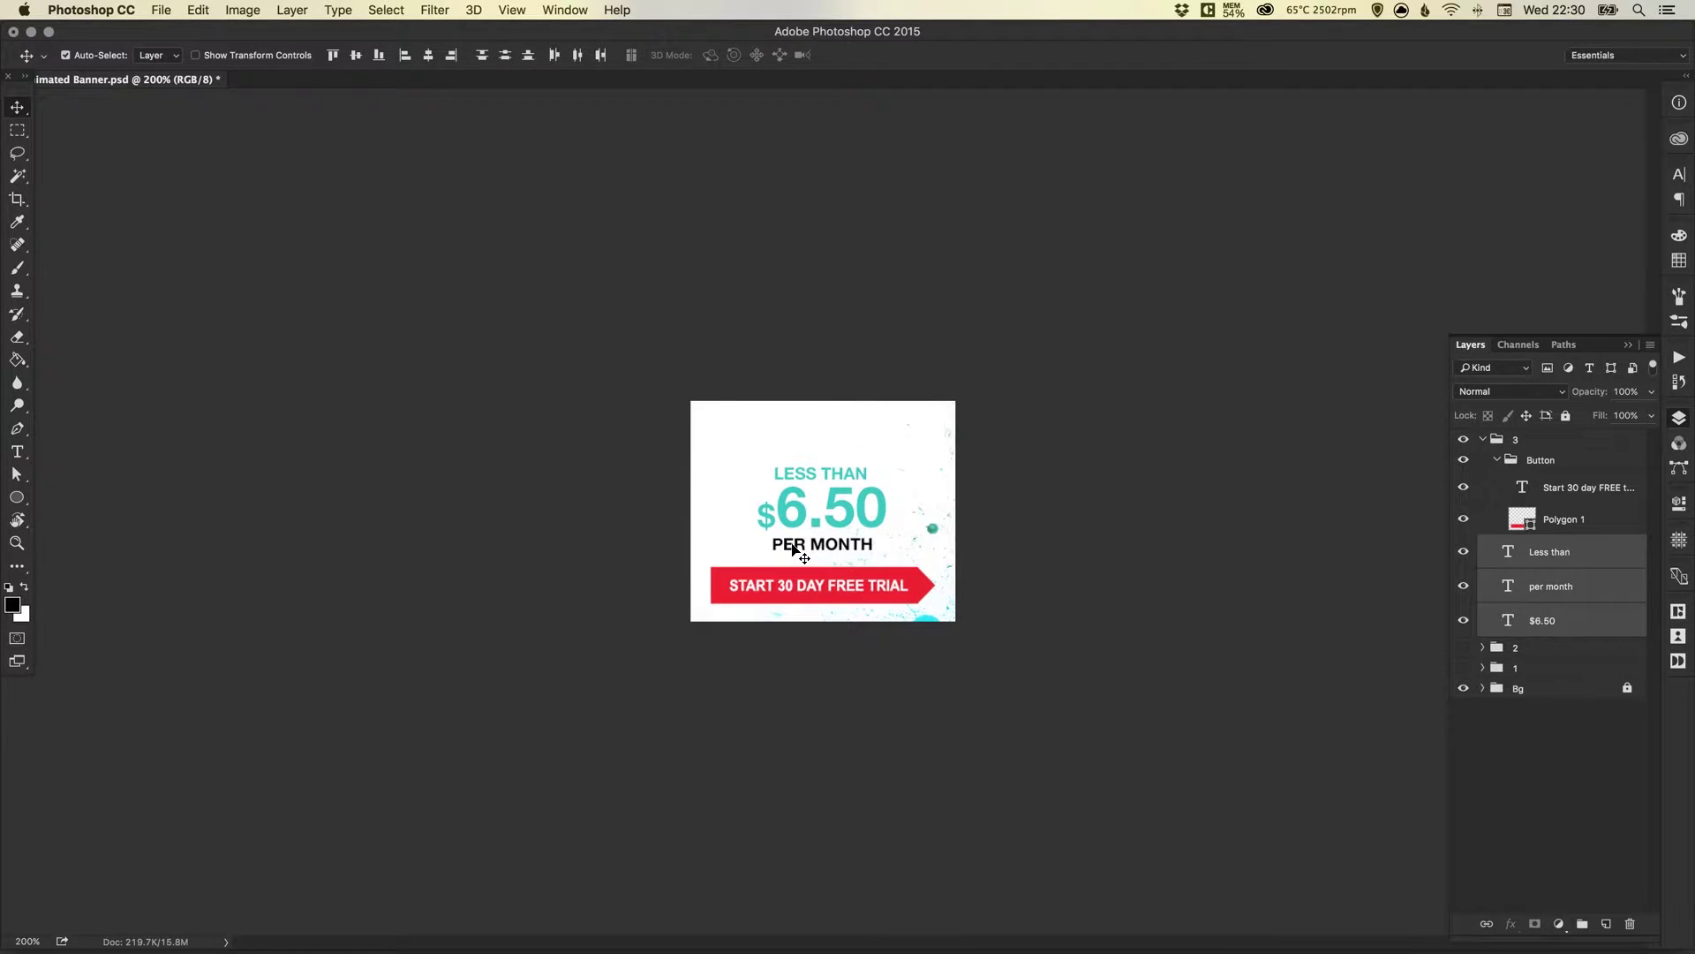
{"action": "key", "text": "shift+Up"}
{"action": "key", "text": "Up"}
{"action": "key", "text": "Up"}
{"action": "key", "text": "Up"}
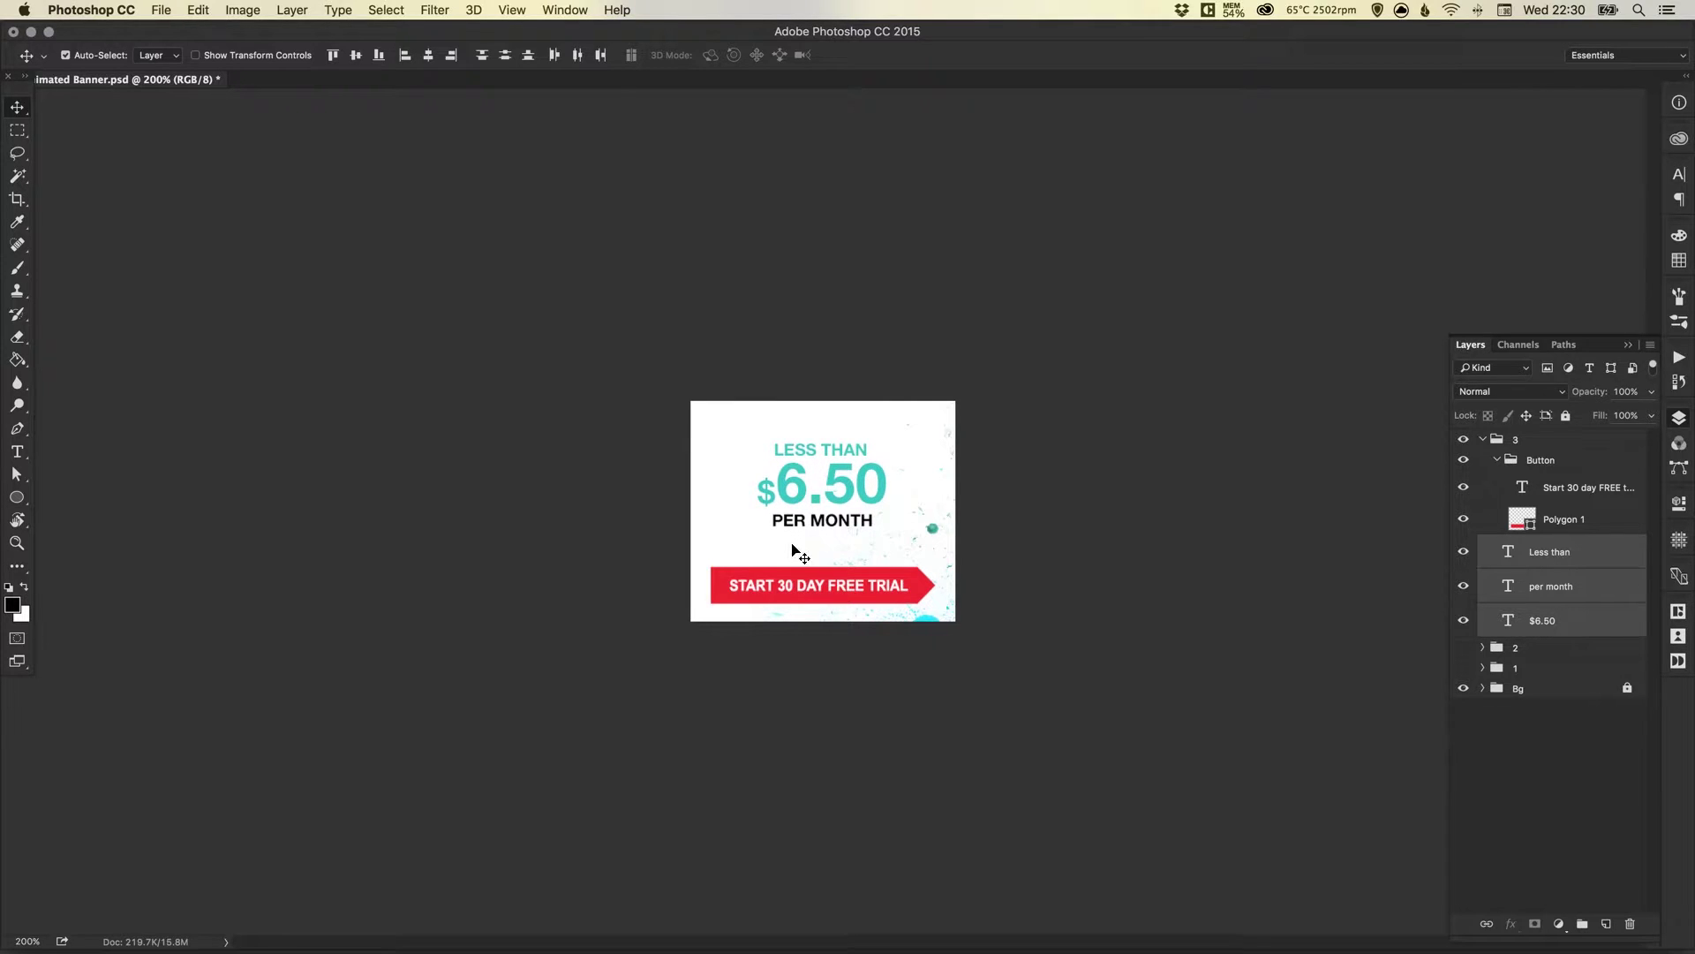
{"action": "key", "text": "Up"}
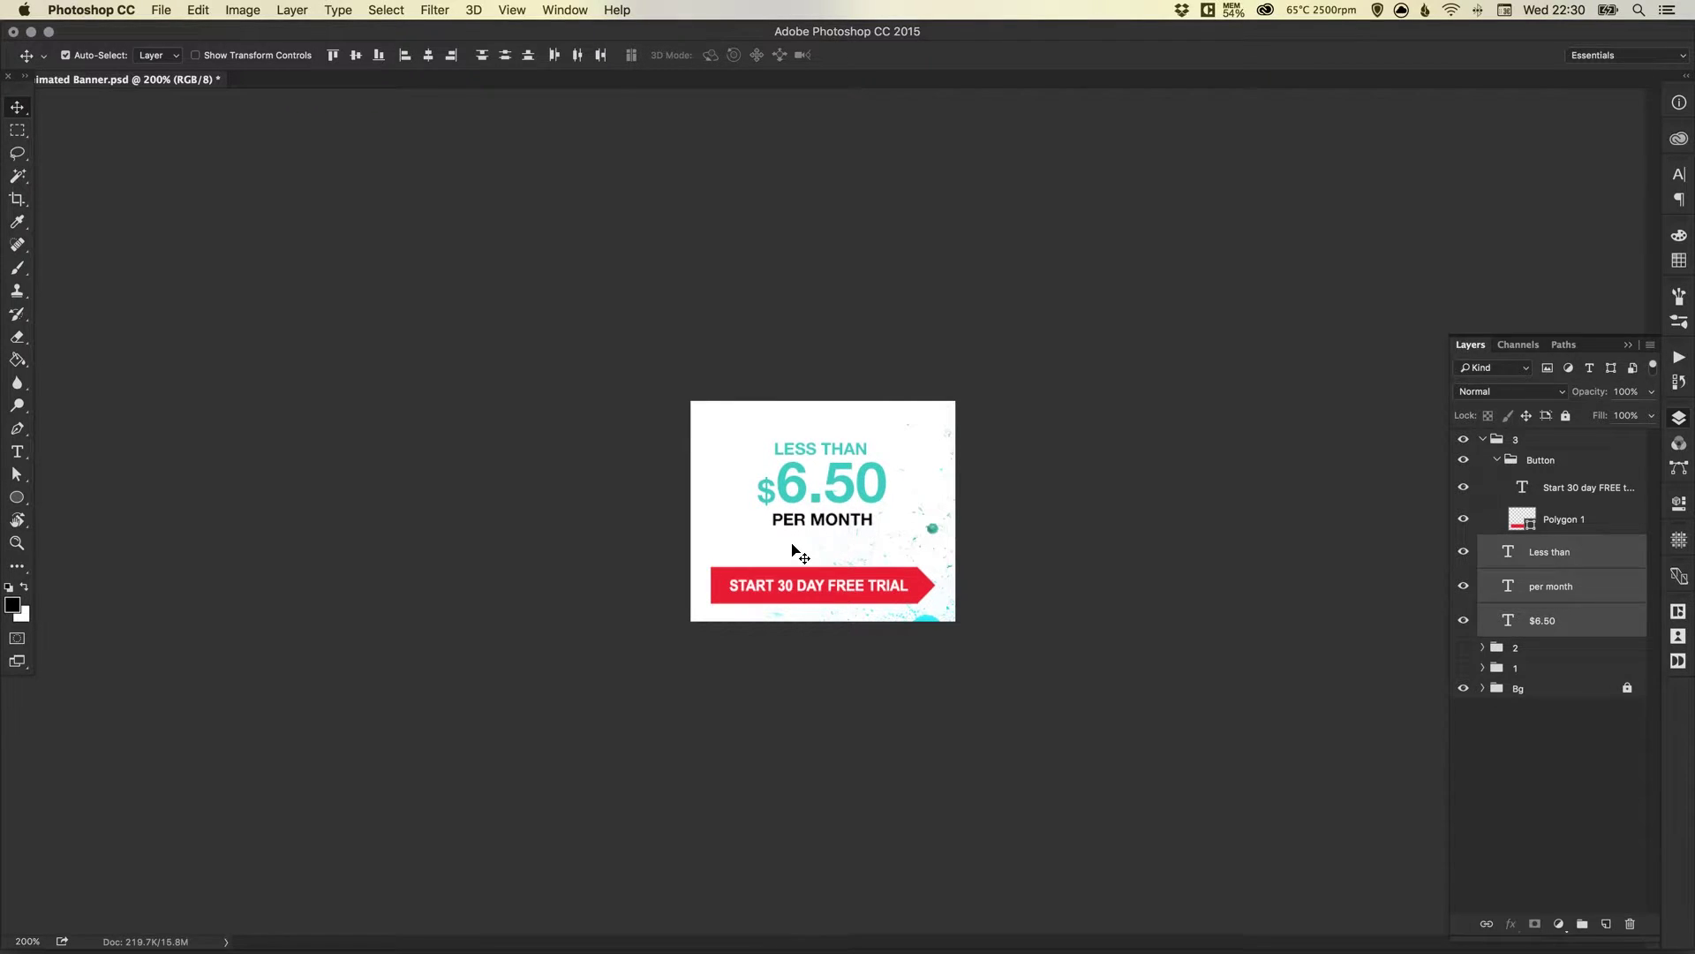
{"action": "left_click", "coordinate": [1484, 440]}
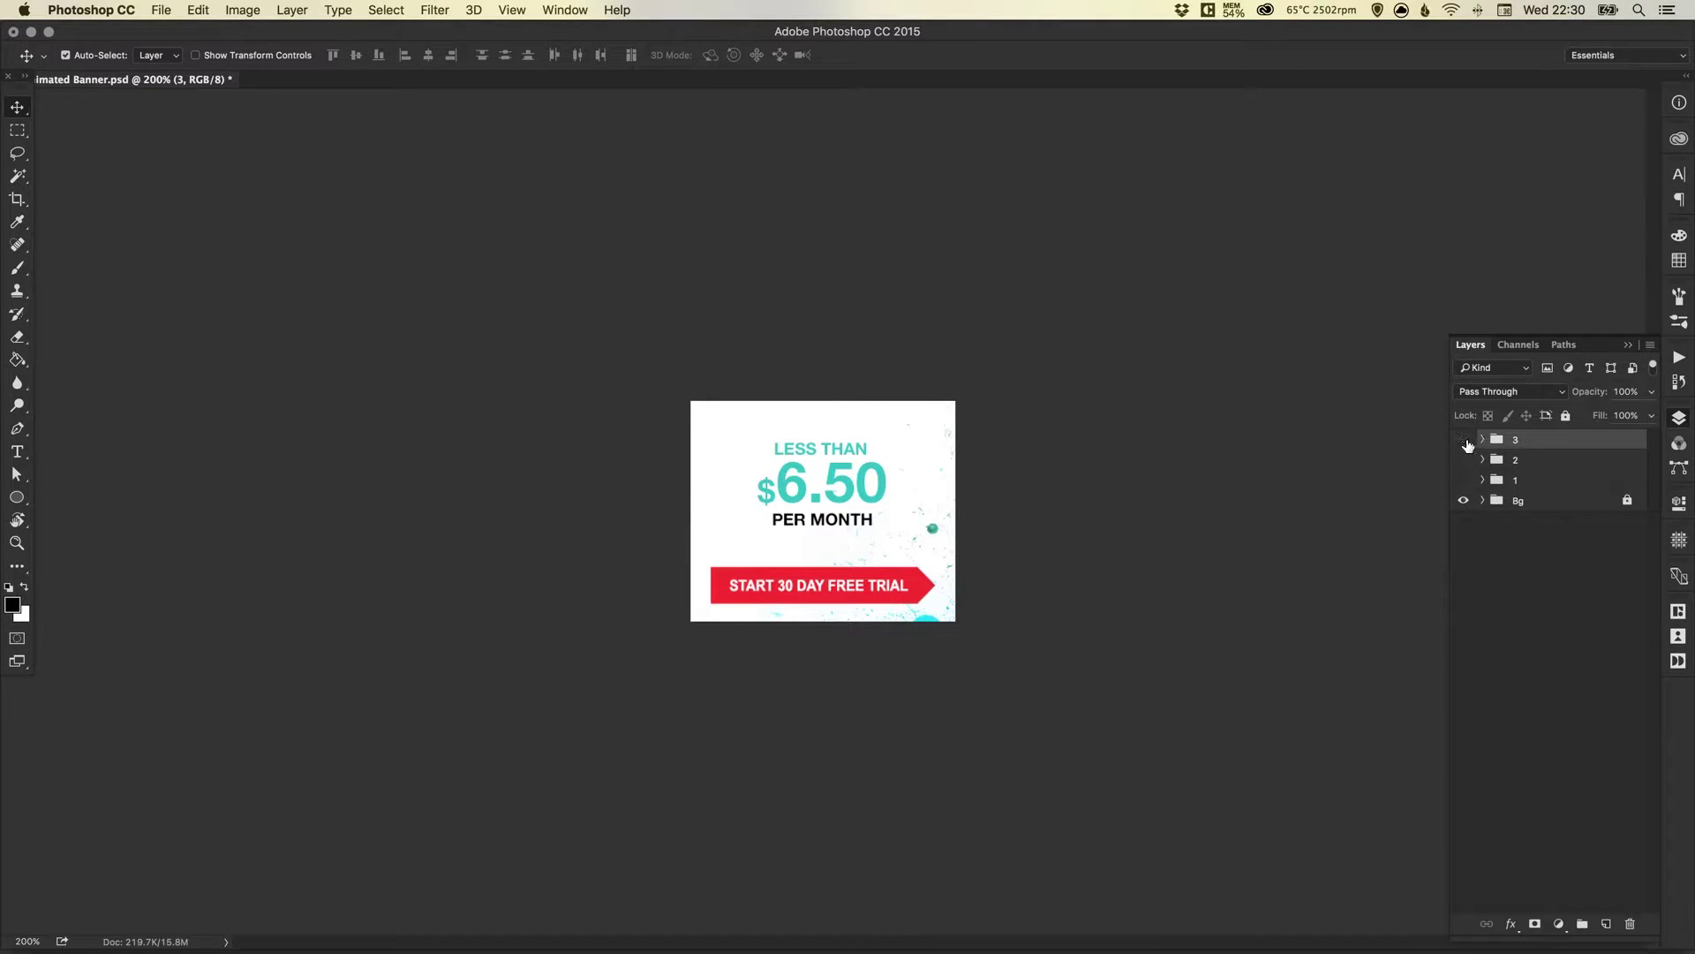
Step: Hide group 3, then toggle groups 1, 2 and 3 on and off to compare their messages
{"action": "left_click", "coordinate": [1463, 440]}
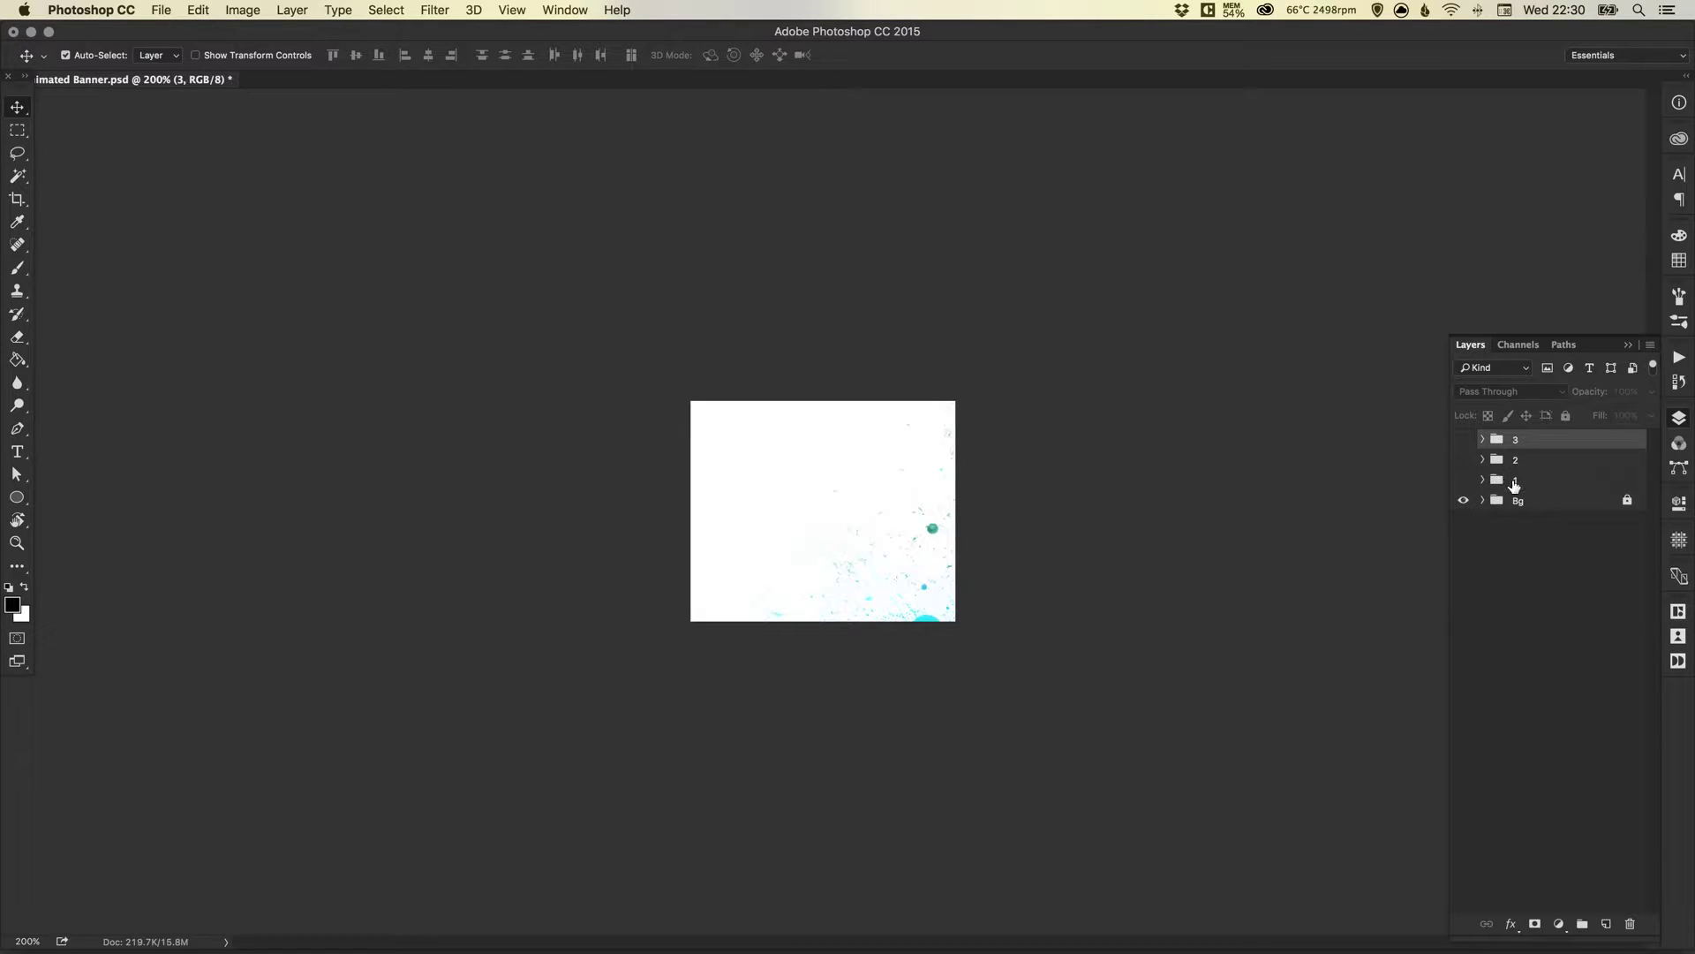
{"action": "left_click", "coordinate": [1514, 485]}
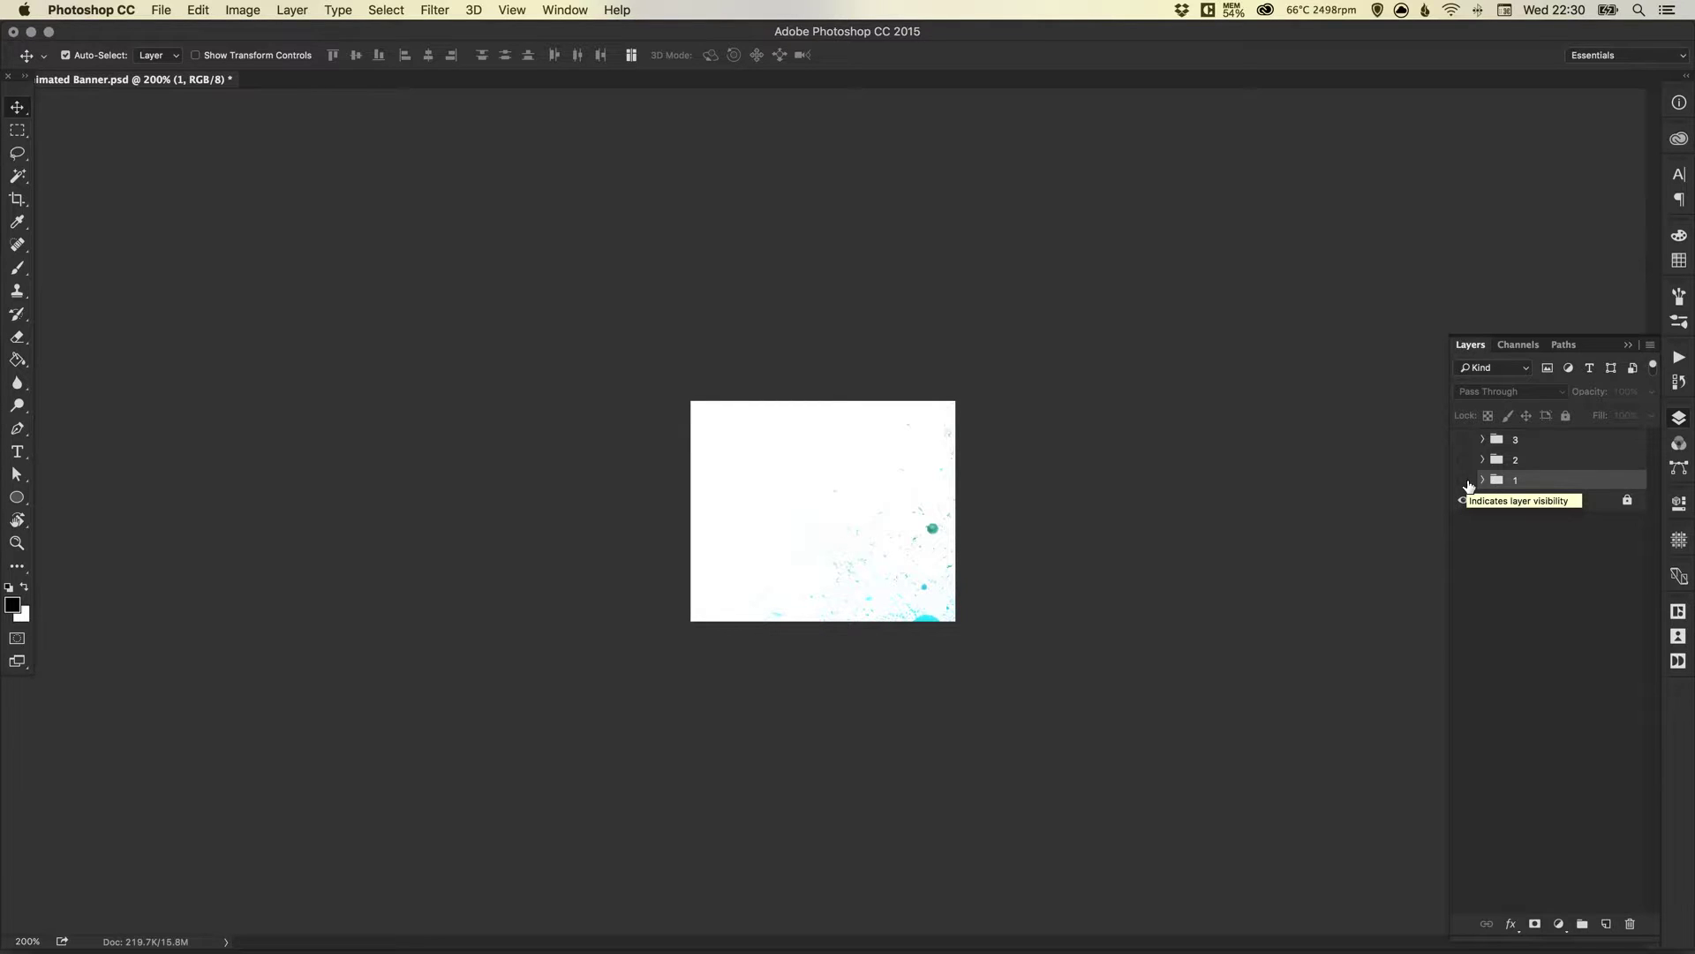
{"action": "left_click", "coordinate": [1464, 482]}
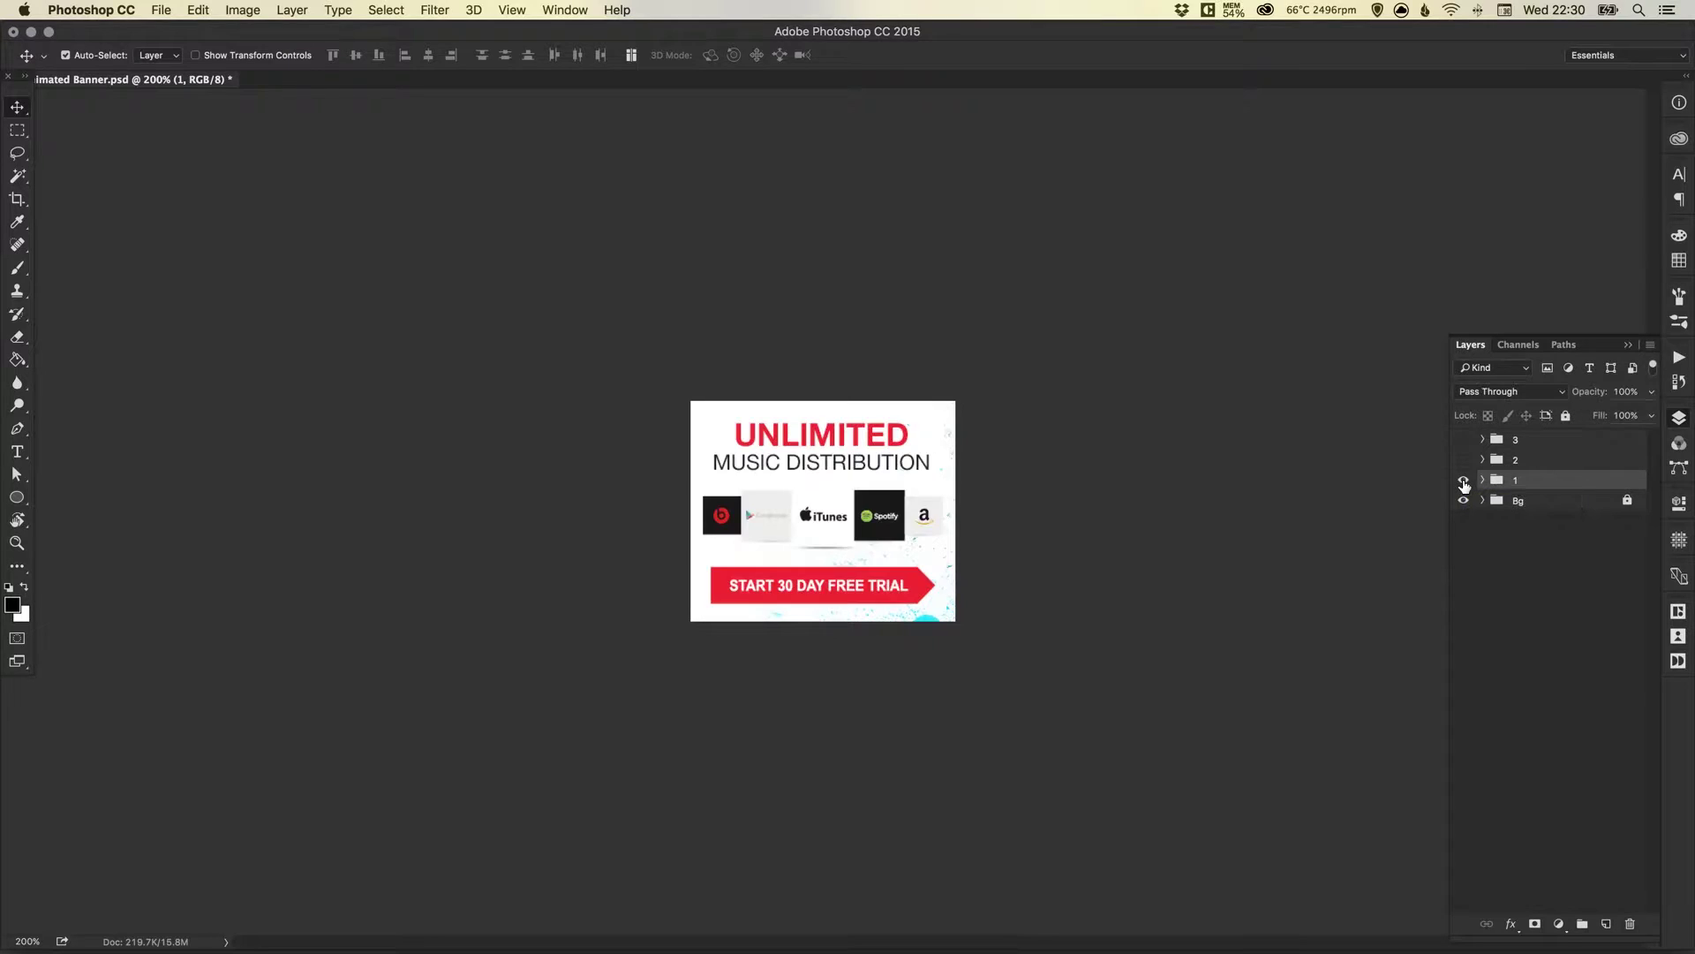
{"action": "left_click", "coordinate": [1464, 482]}
{"action": "left_click", "coordinate": [1463, 460]}
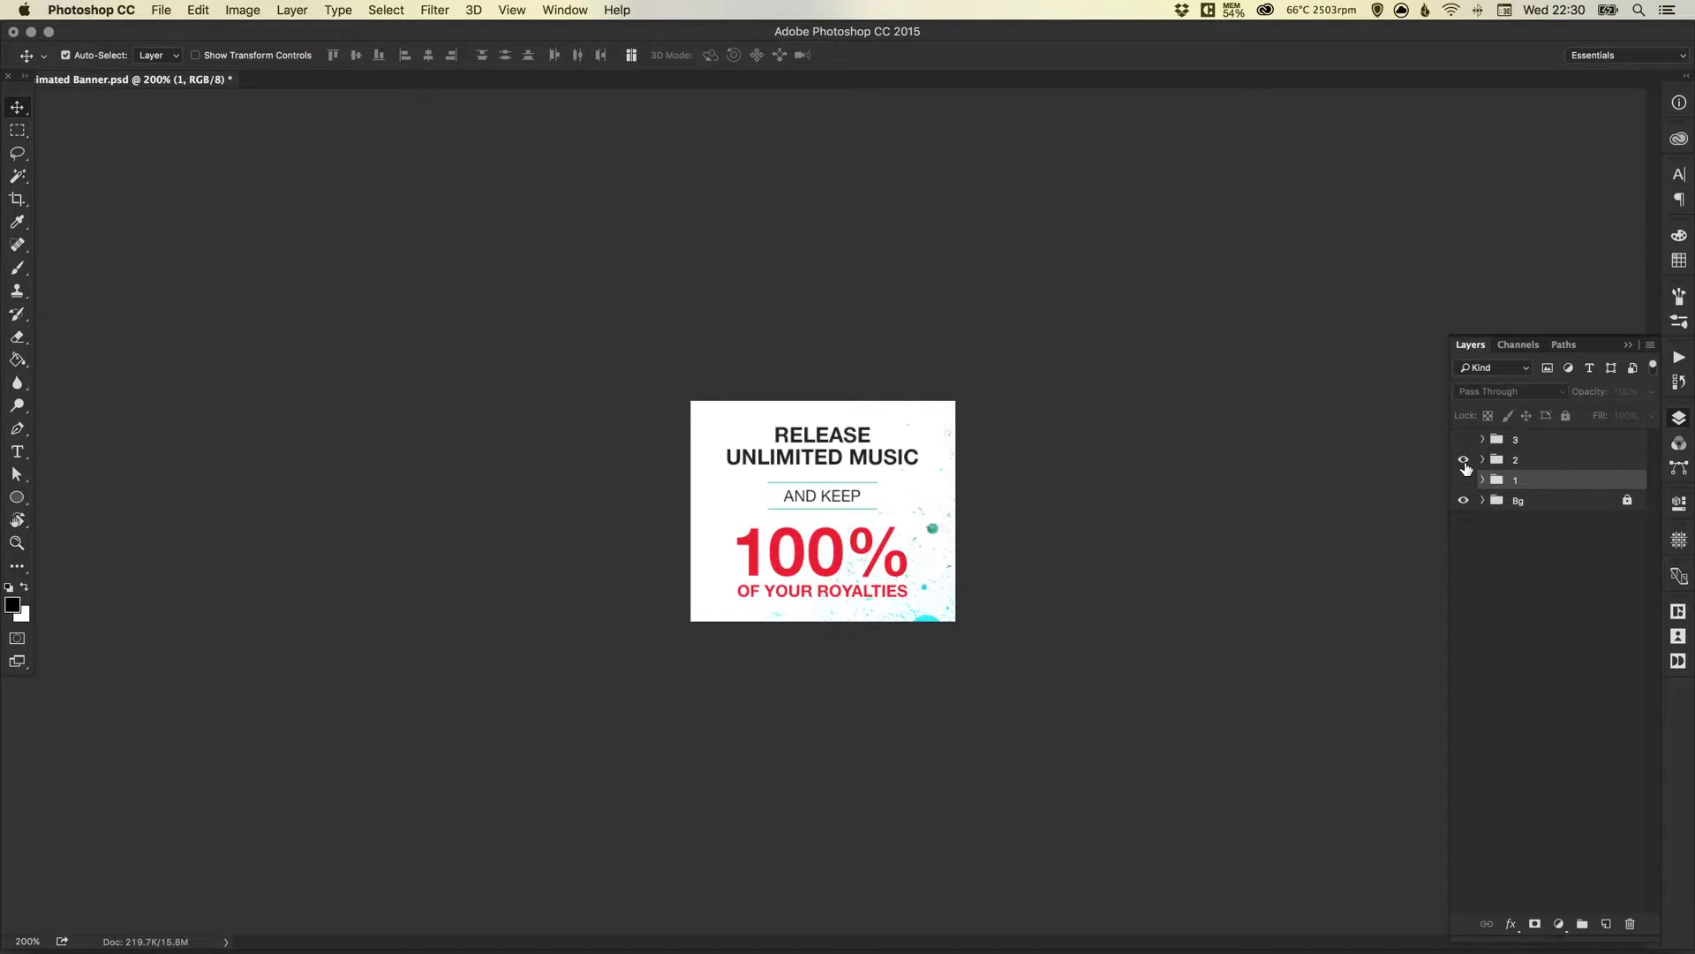
{"action": "left_click", "coordinate": [1463, 460]}
{"action": "left_click", "coordinate": [1463, 440]}
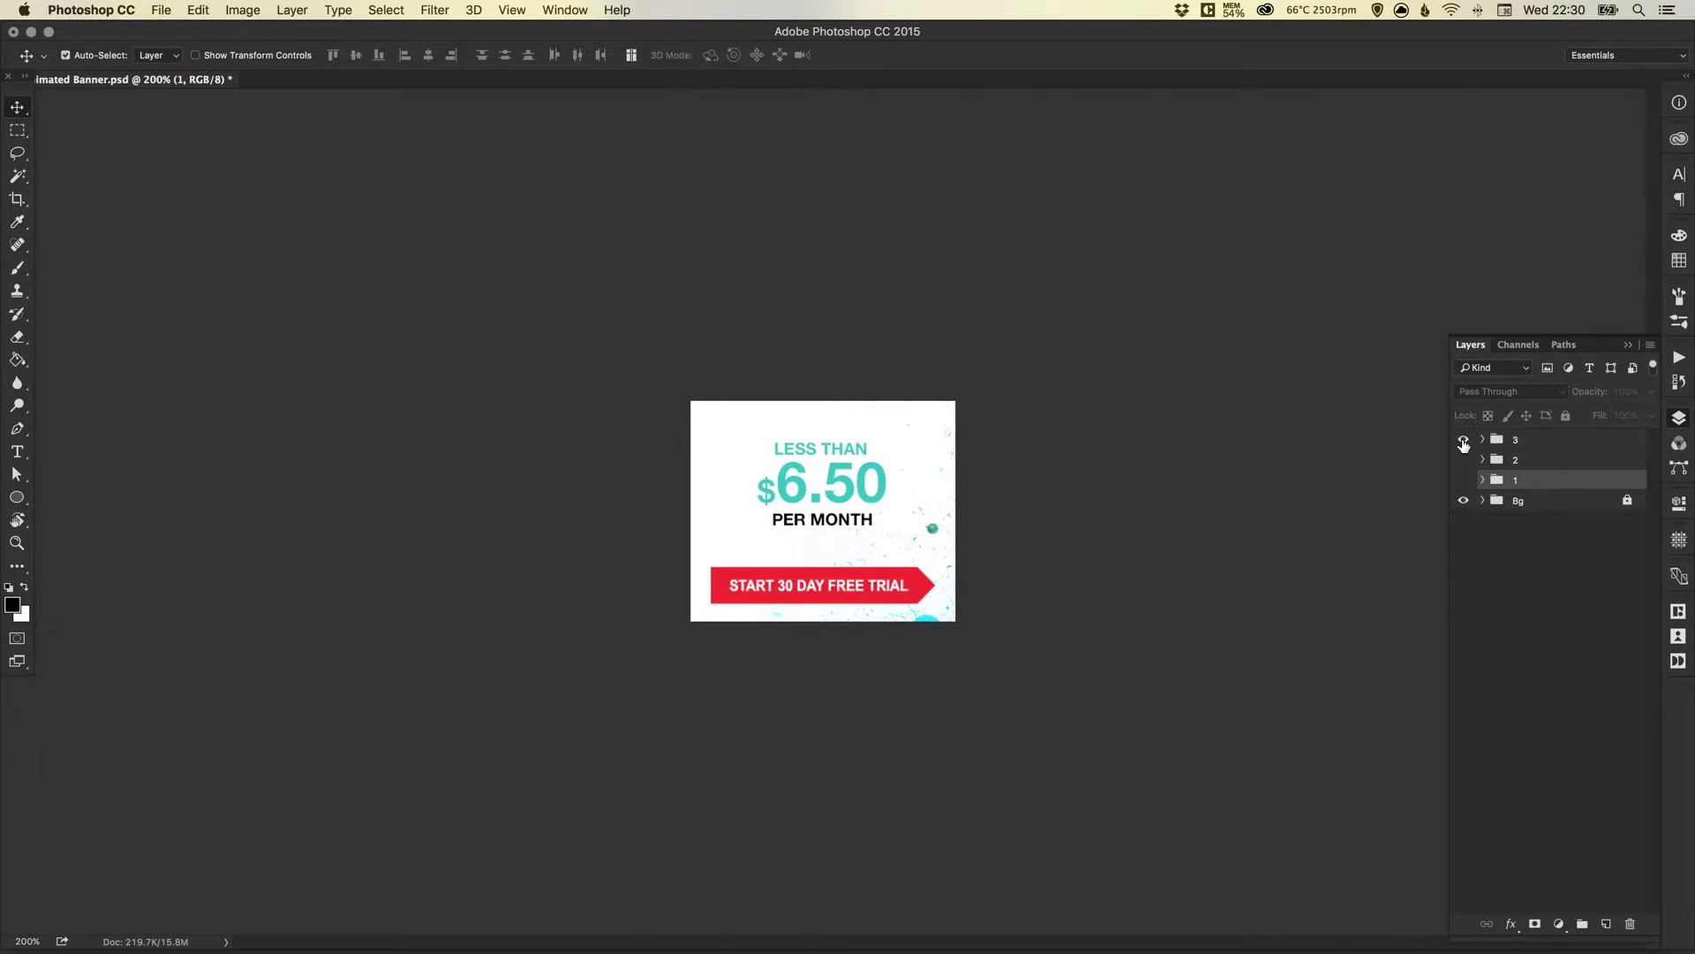
{"action": "left_click", "coordinate": [1464, 442]}
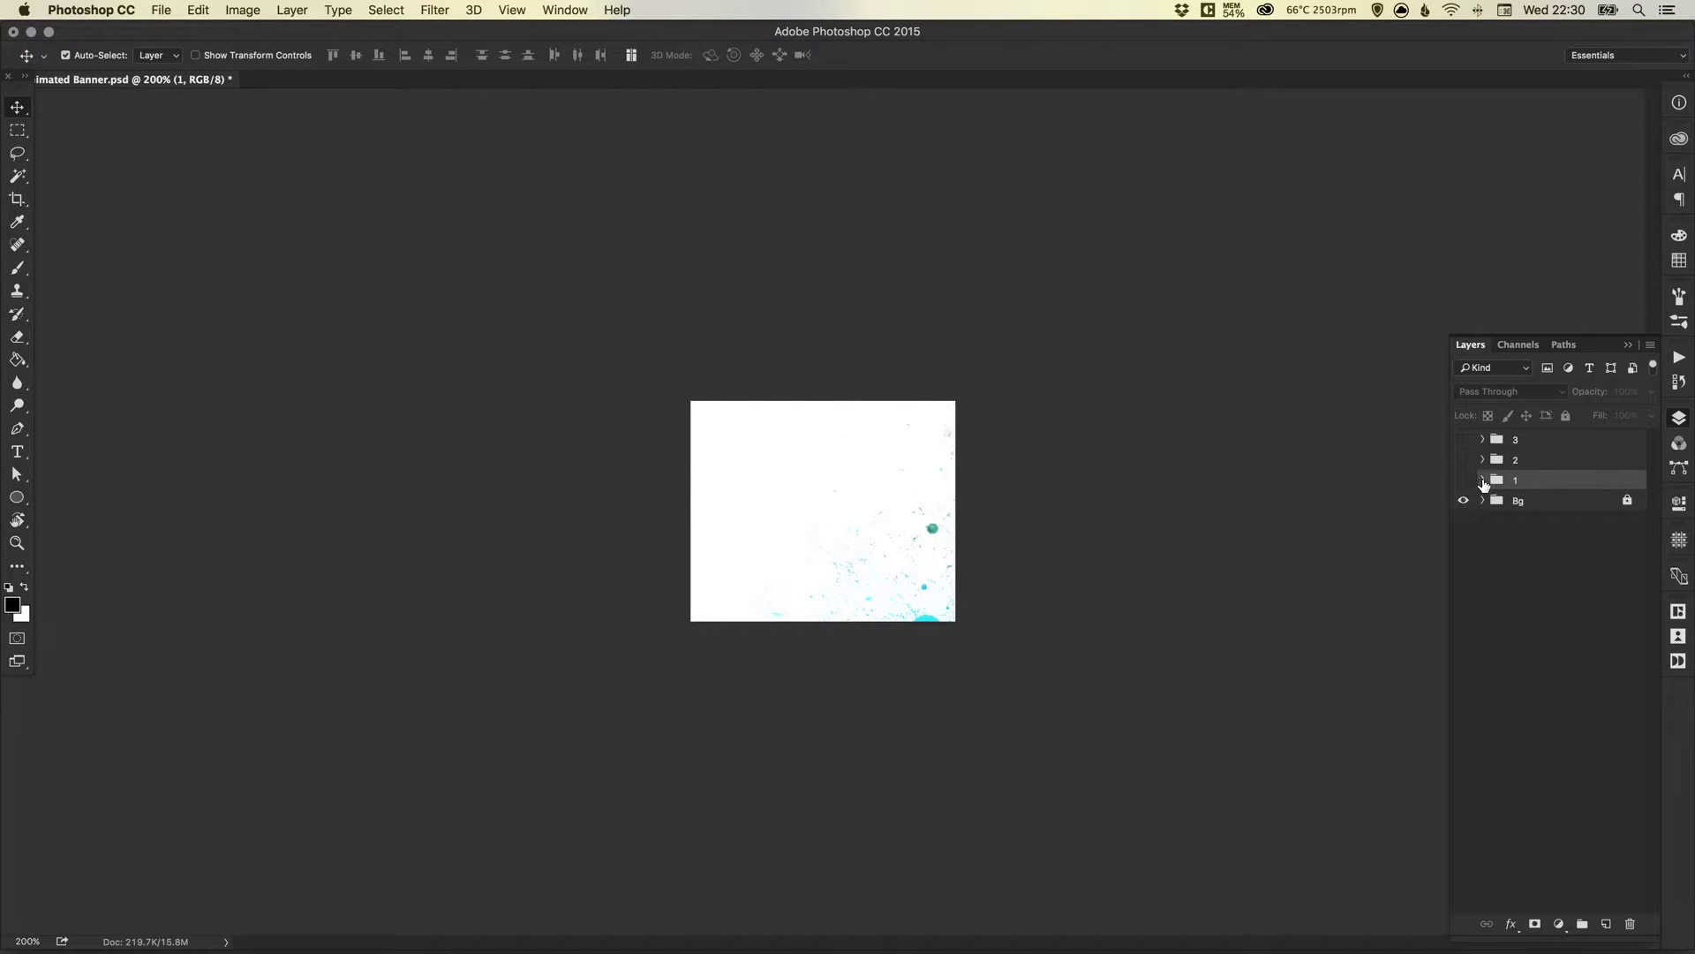
Step: Inspect the layers of groups 1 and 2, then make group 1's UNLIMITED banner visible
{"action": "left_click", "coordinate": [1484, 481]}
{"action": "left_click", "coordinate": [1483, 481]}
{"action": "left_click", "coordinate": [1484, 460]}
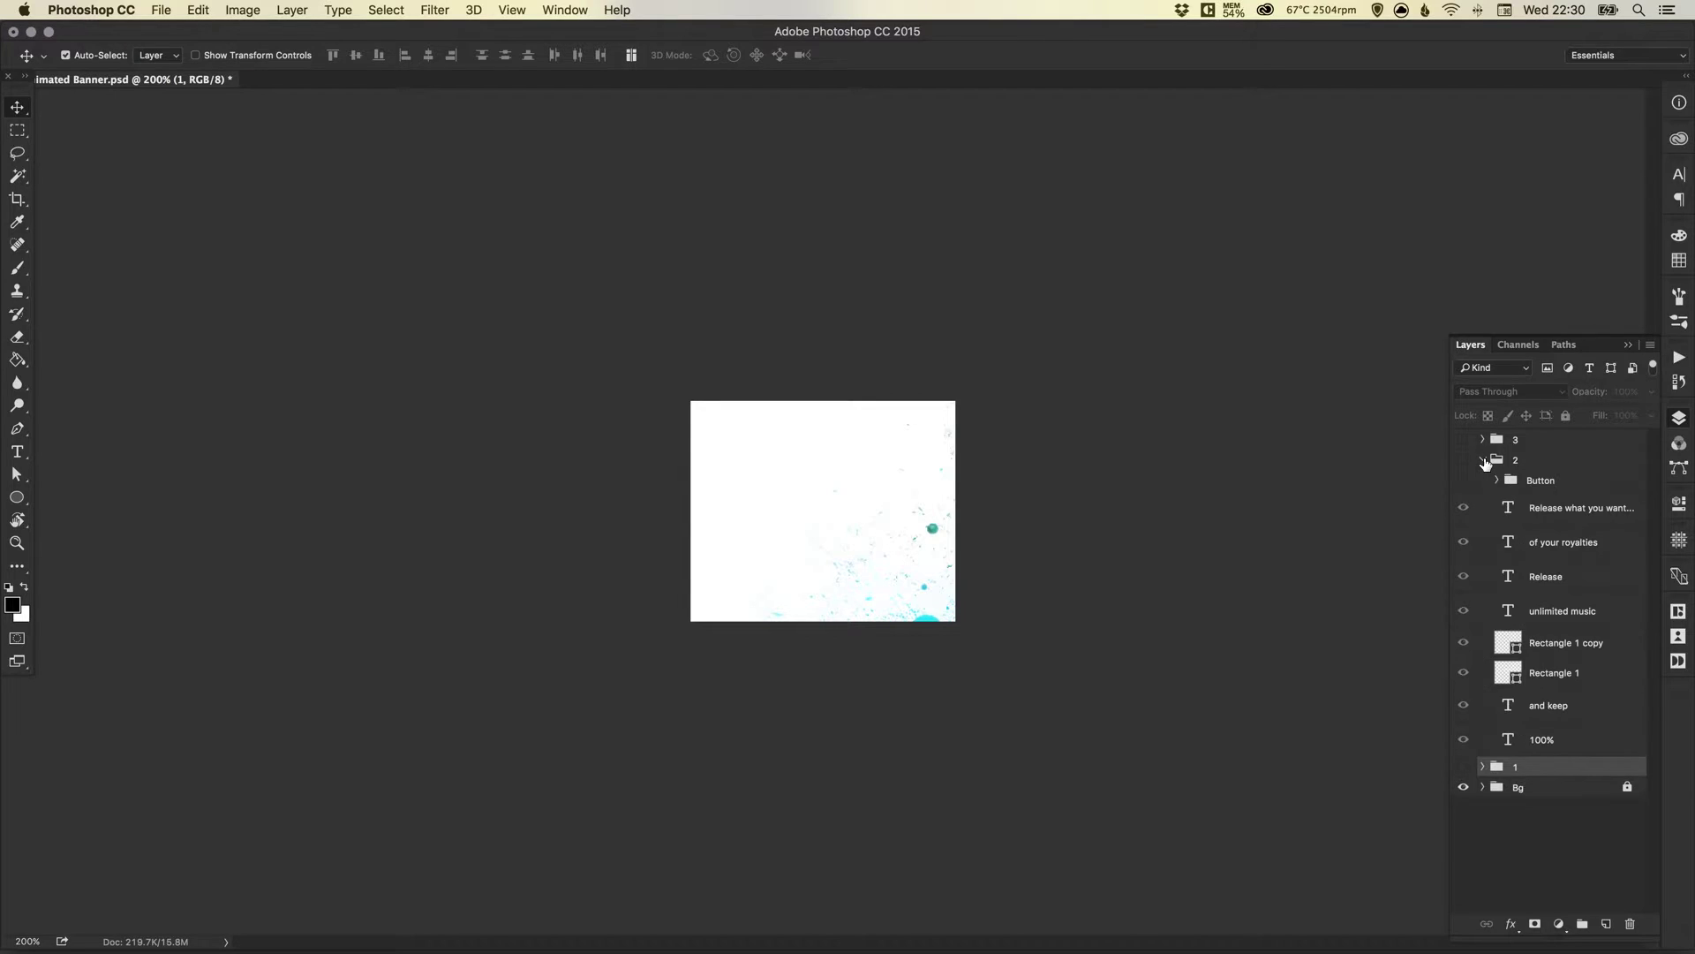
{"action": "left_click", "coordinate": [1483, 460]}
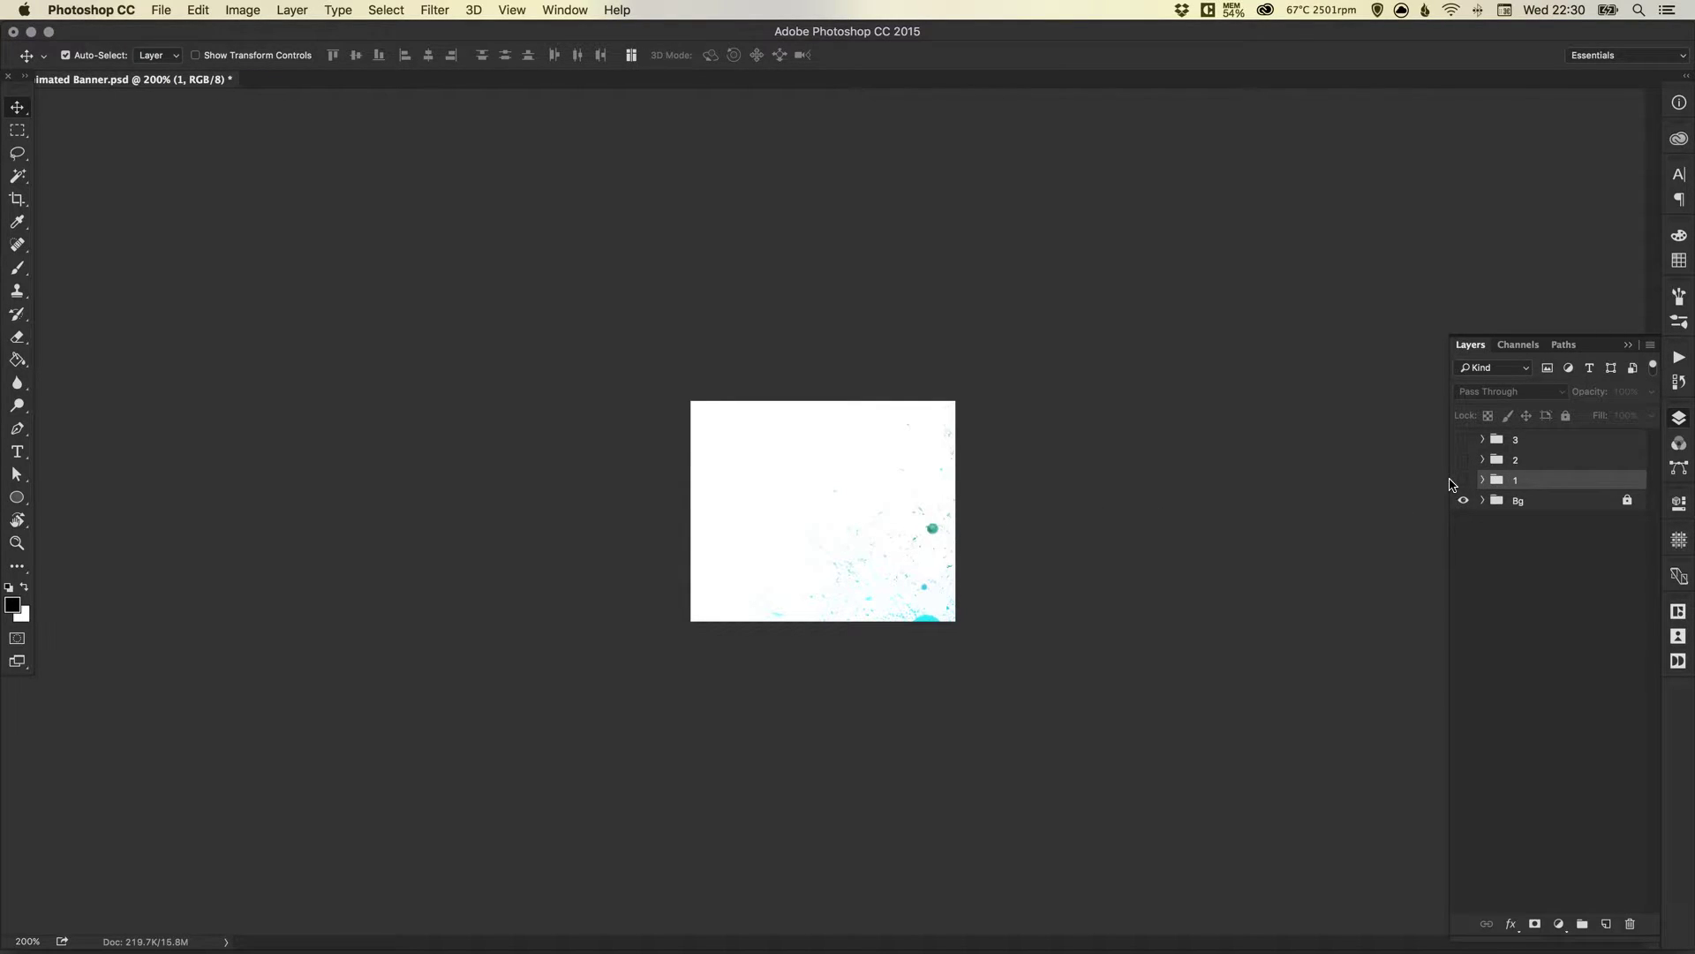
{"action": "left_click", "coordinate": [1463, 479]}
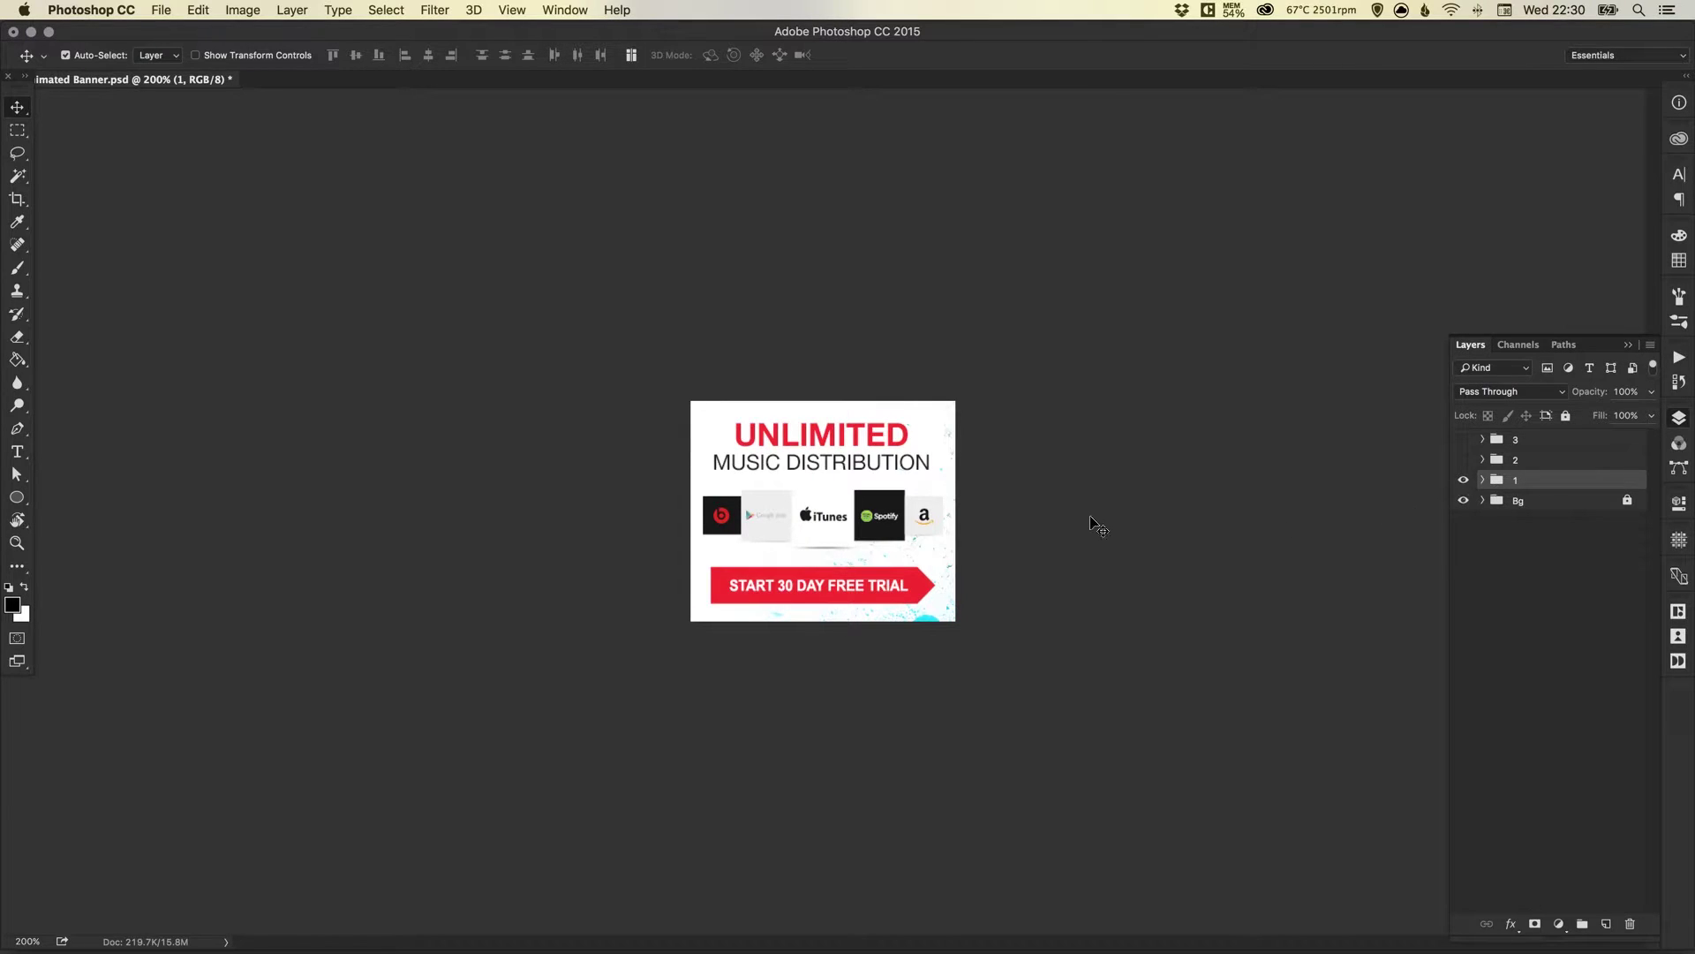
Step: Show the Timeline panel from the Window menu and convert it to a frame animation
{"action": "left_click", "coordinate": [565, 10]}
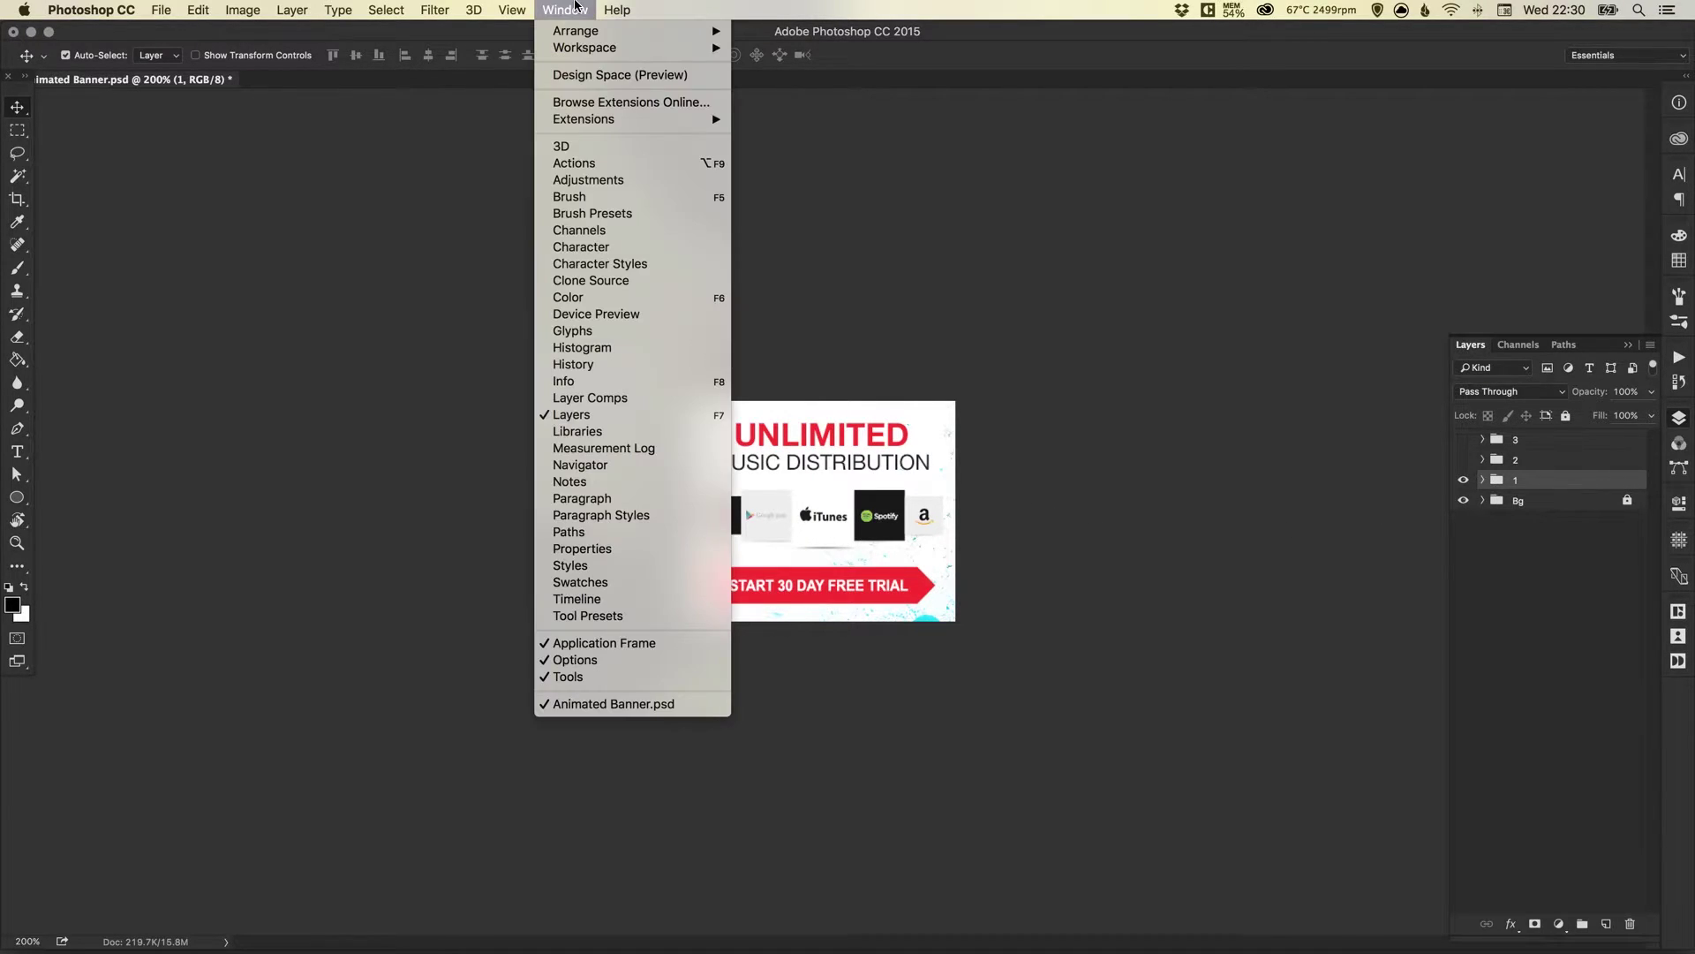
{"action": "left_click", "coordinate": [623, 602]}
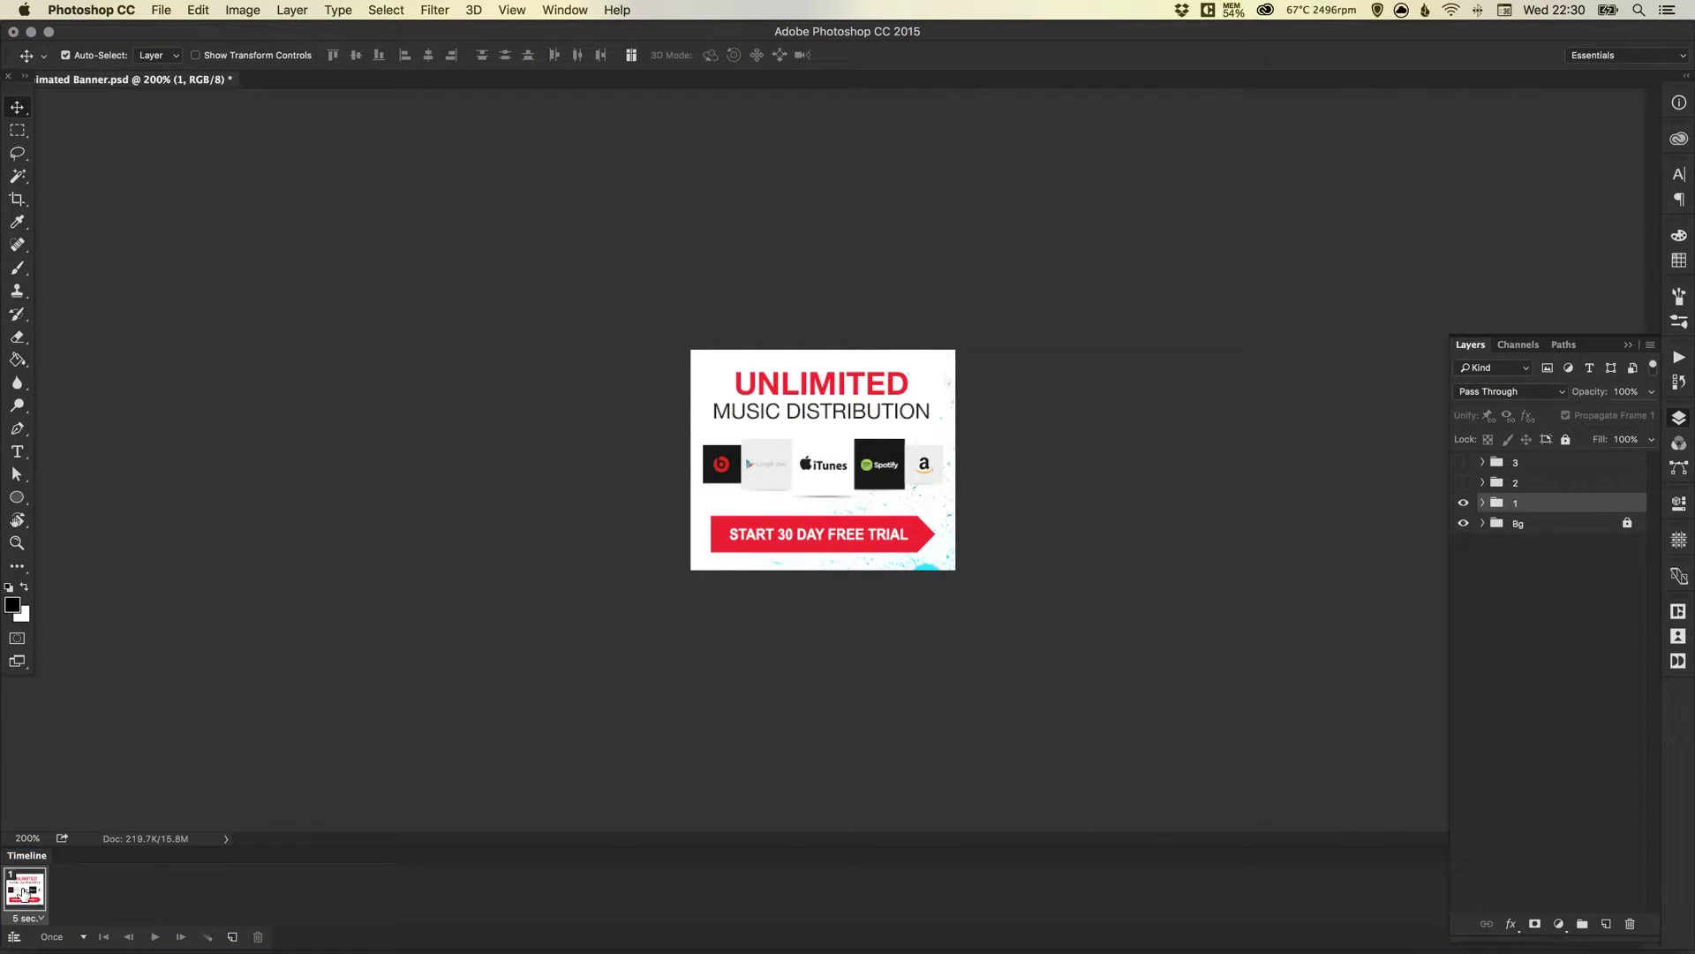
{"action": "left_click", "coordinate": [14, 937]}
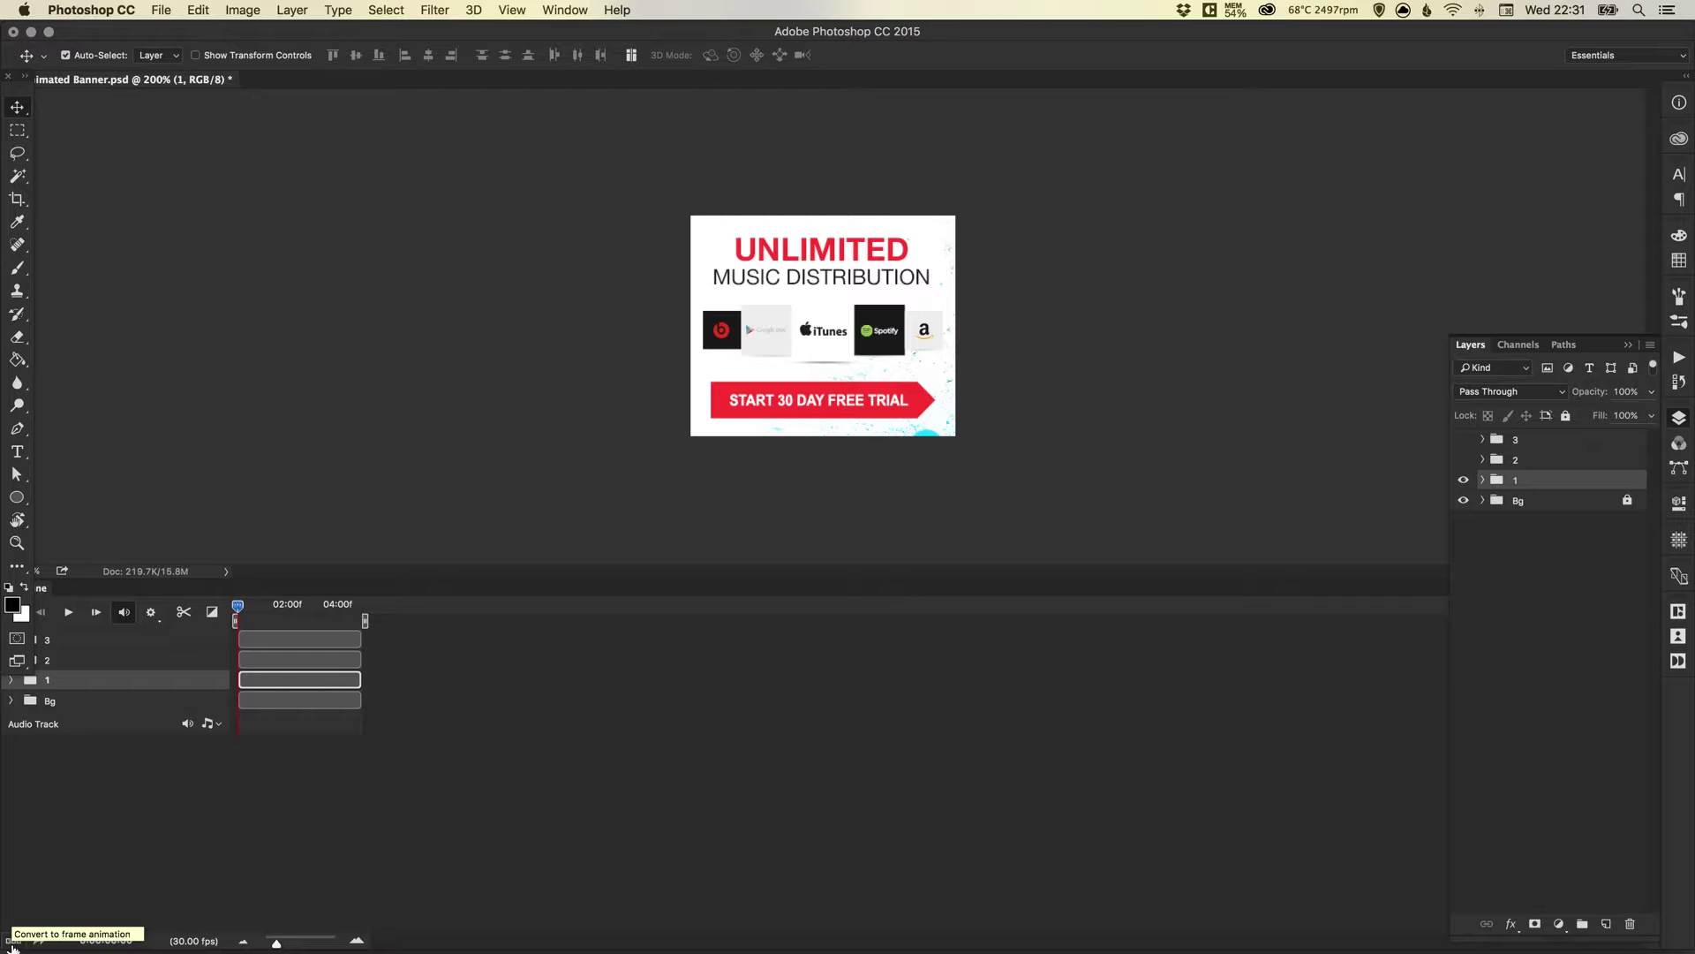
{"action": "left_click", "coordinate": [13, 942]}
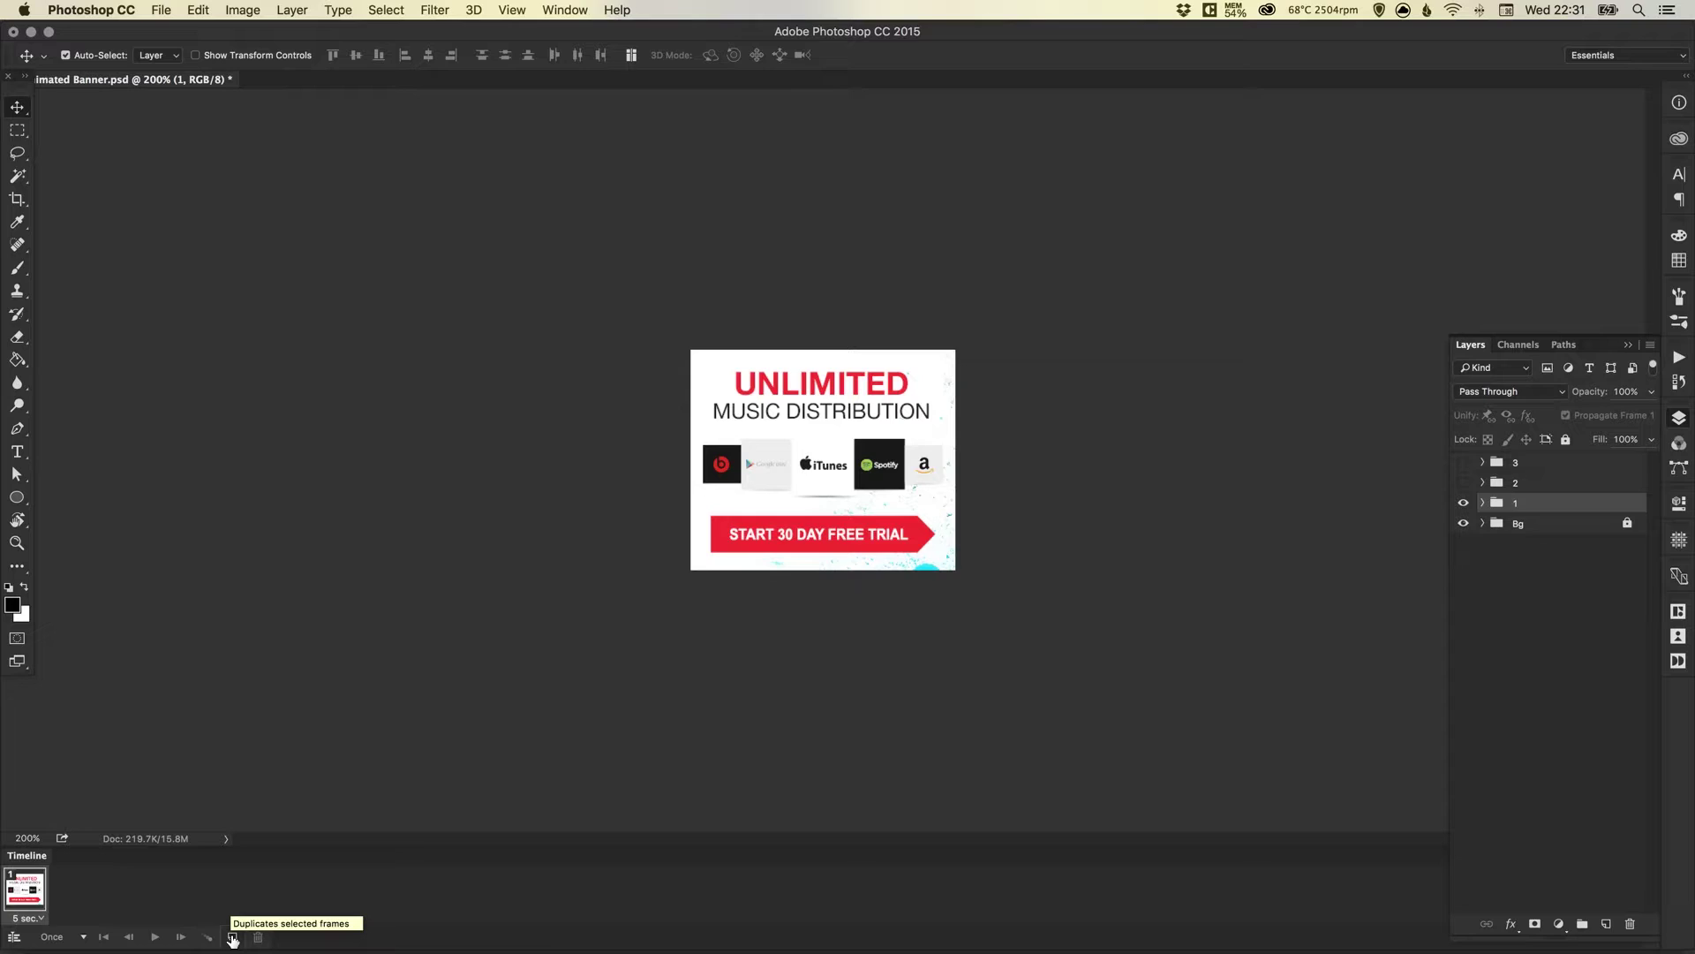
Step: Add two more frames and make frame 2 show group 2's royalties message instead of group 1
{"action": "left_click", "coordinate": [232, 938]}
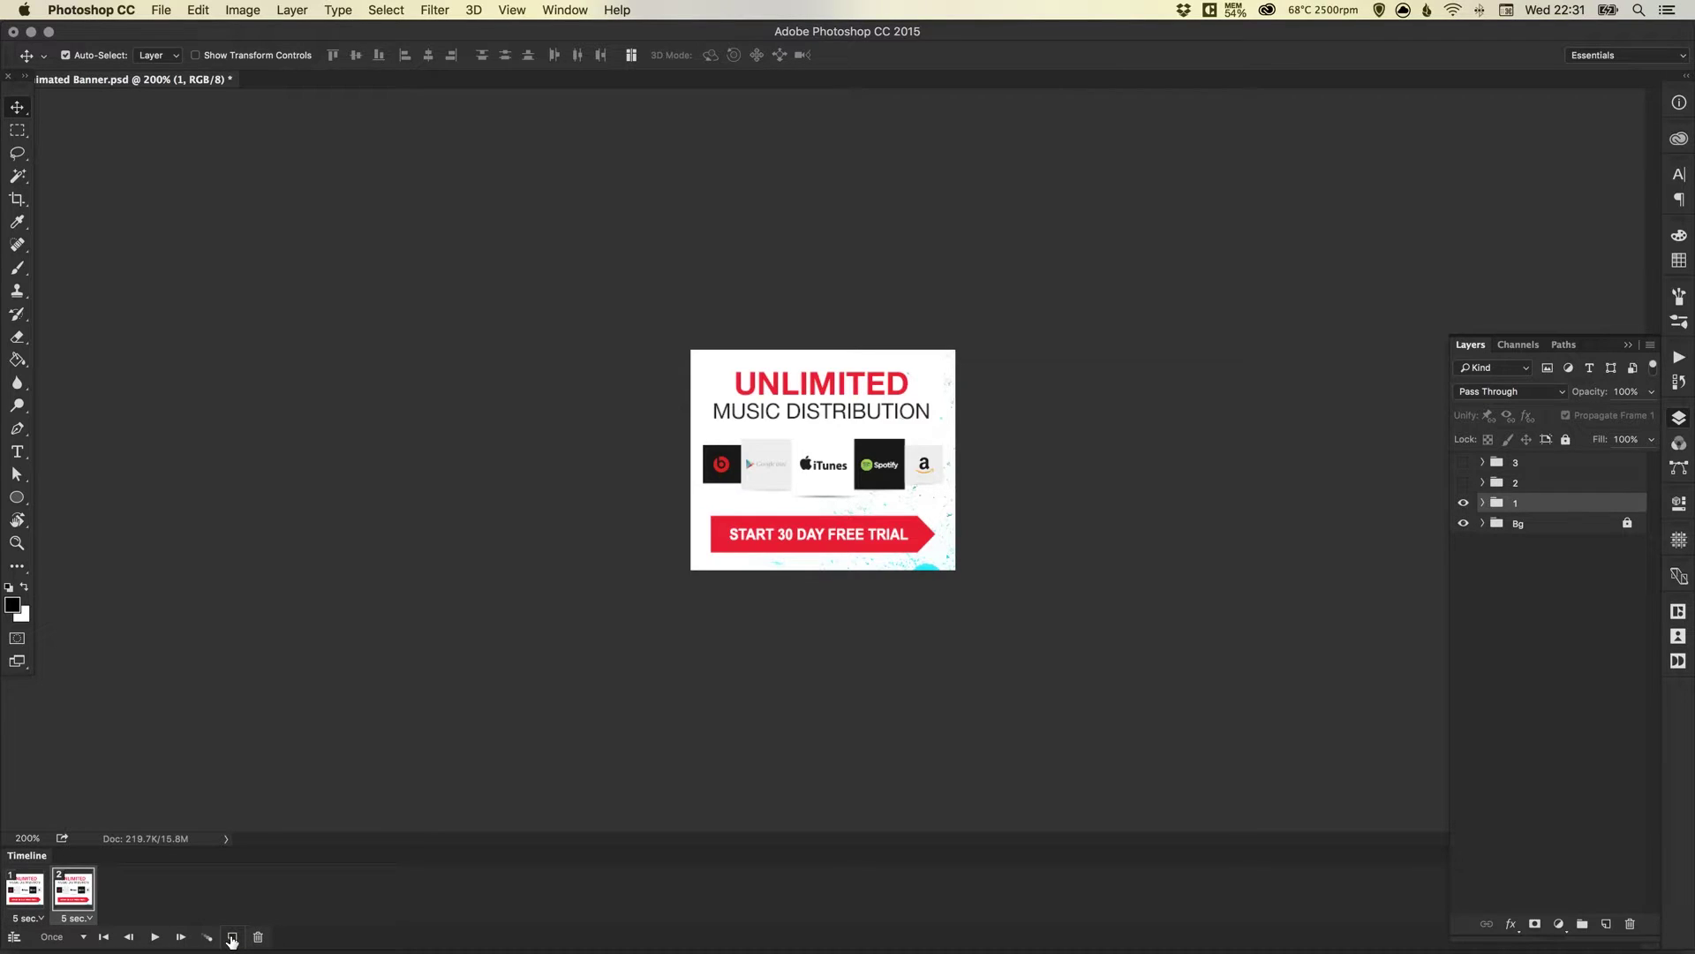
{"action": "left_click", "coordinate": [232, 938]}
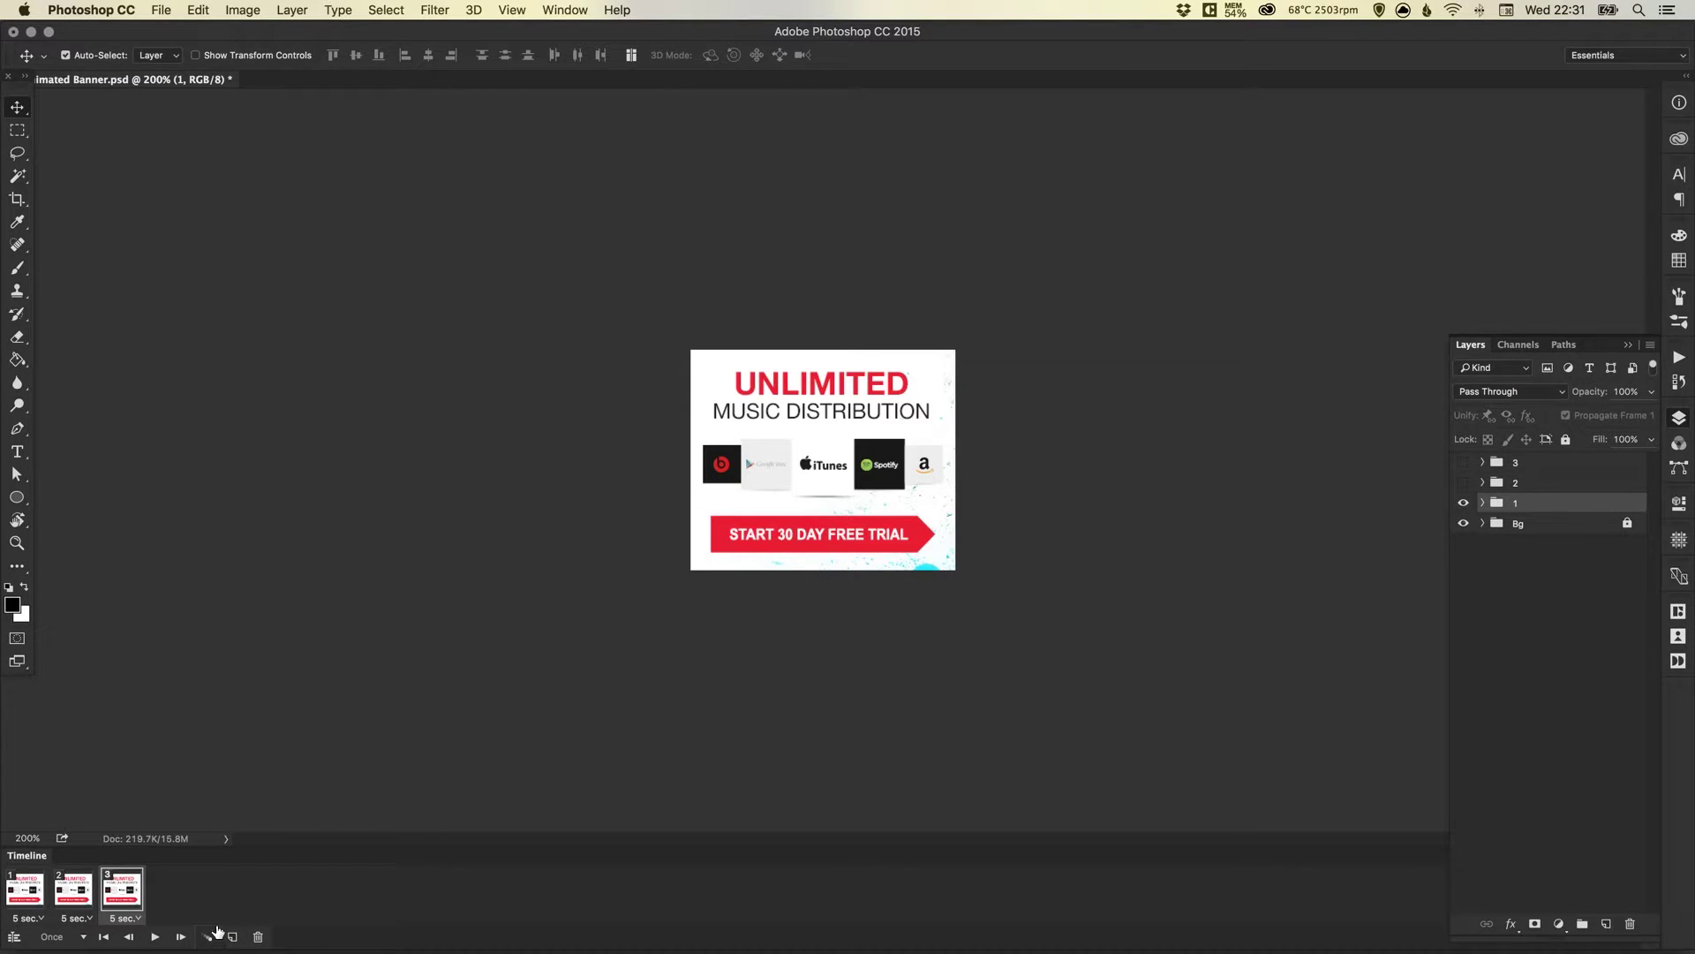
{"action": "left_click", "coordinate": [23, 890]}
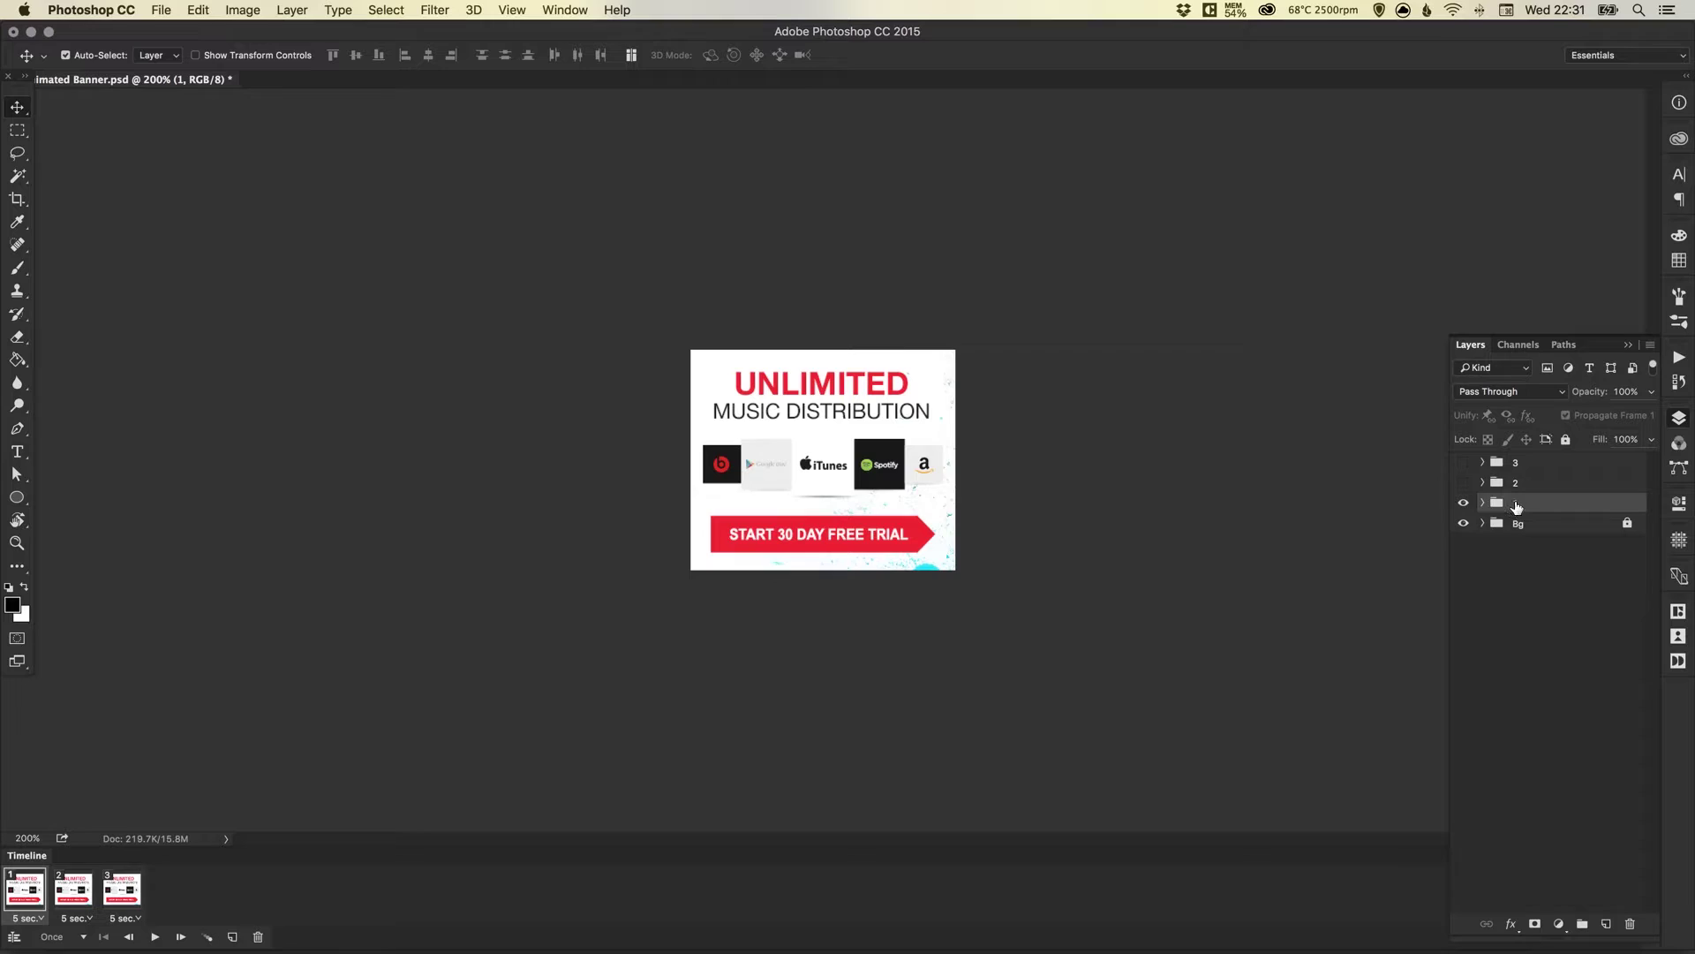
{"action": "left_click", "coordinate": [75, 889]}
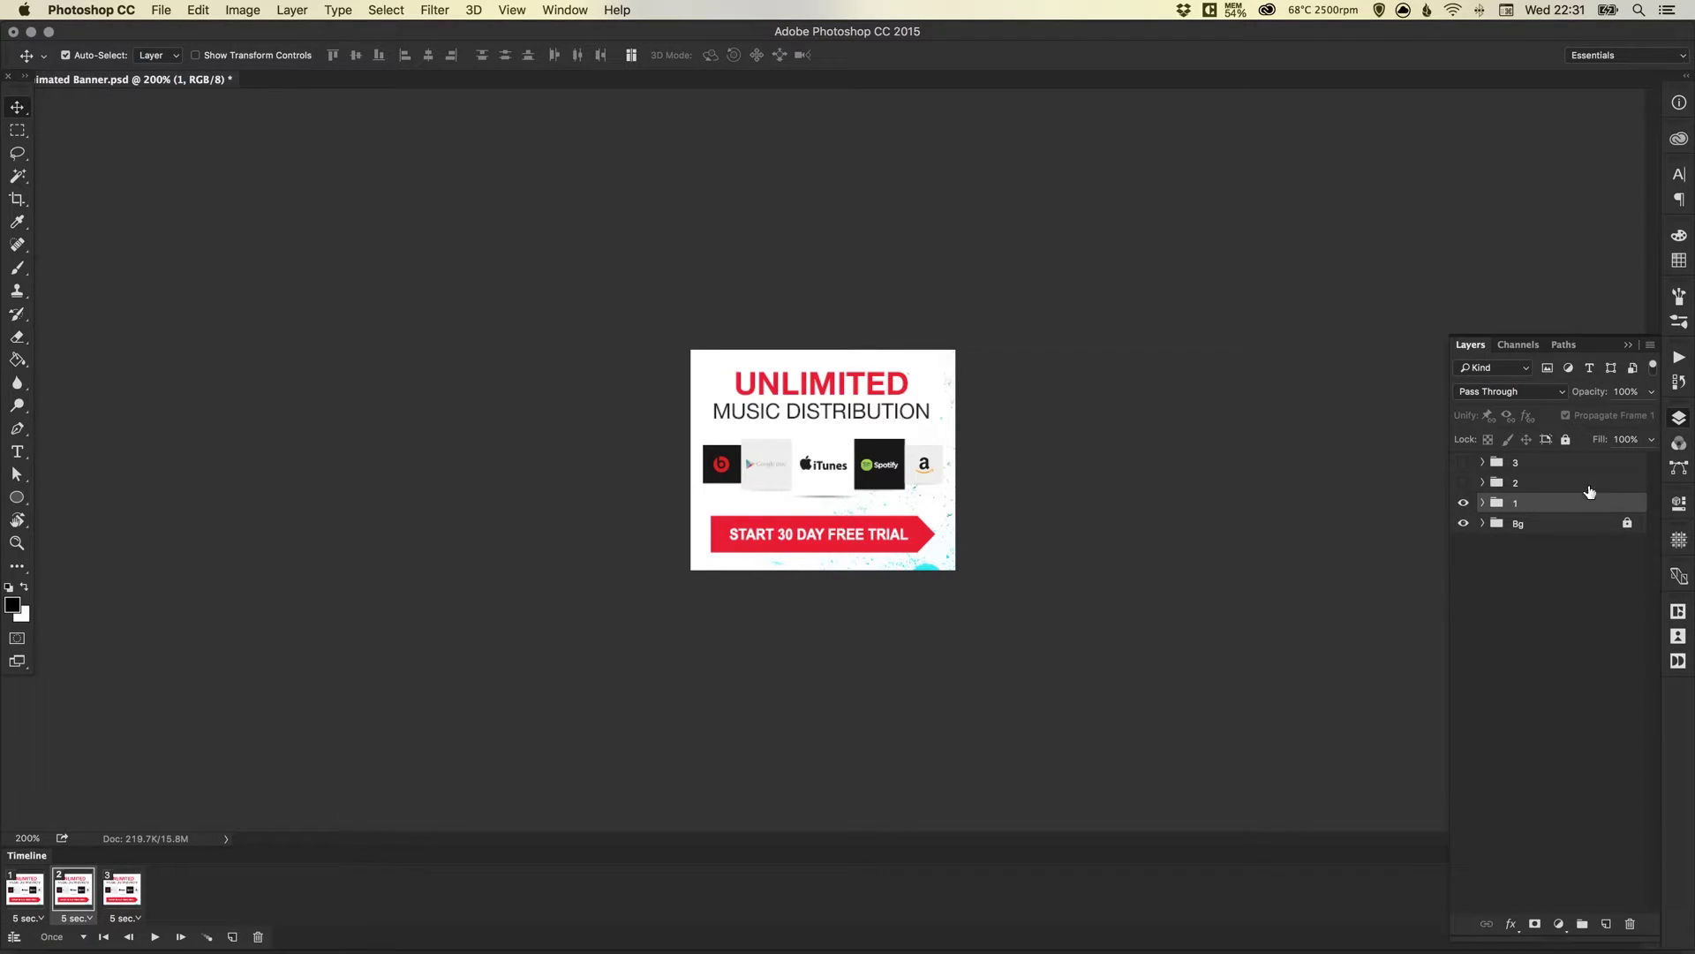
{"action": "left_click", "coordinate": [1463, 503]}
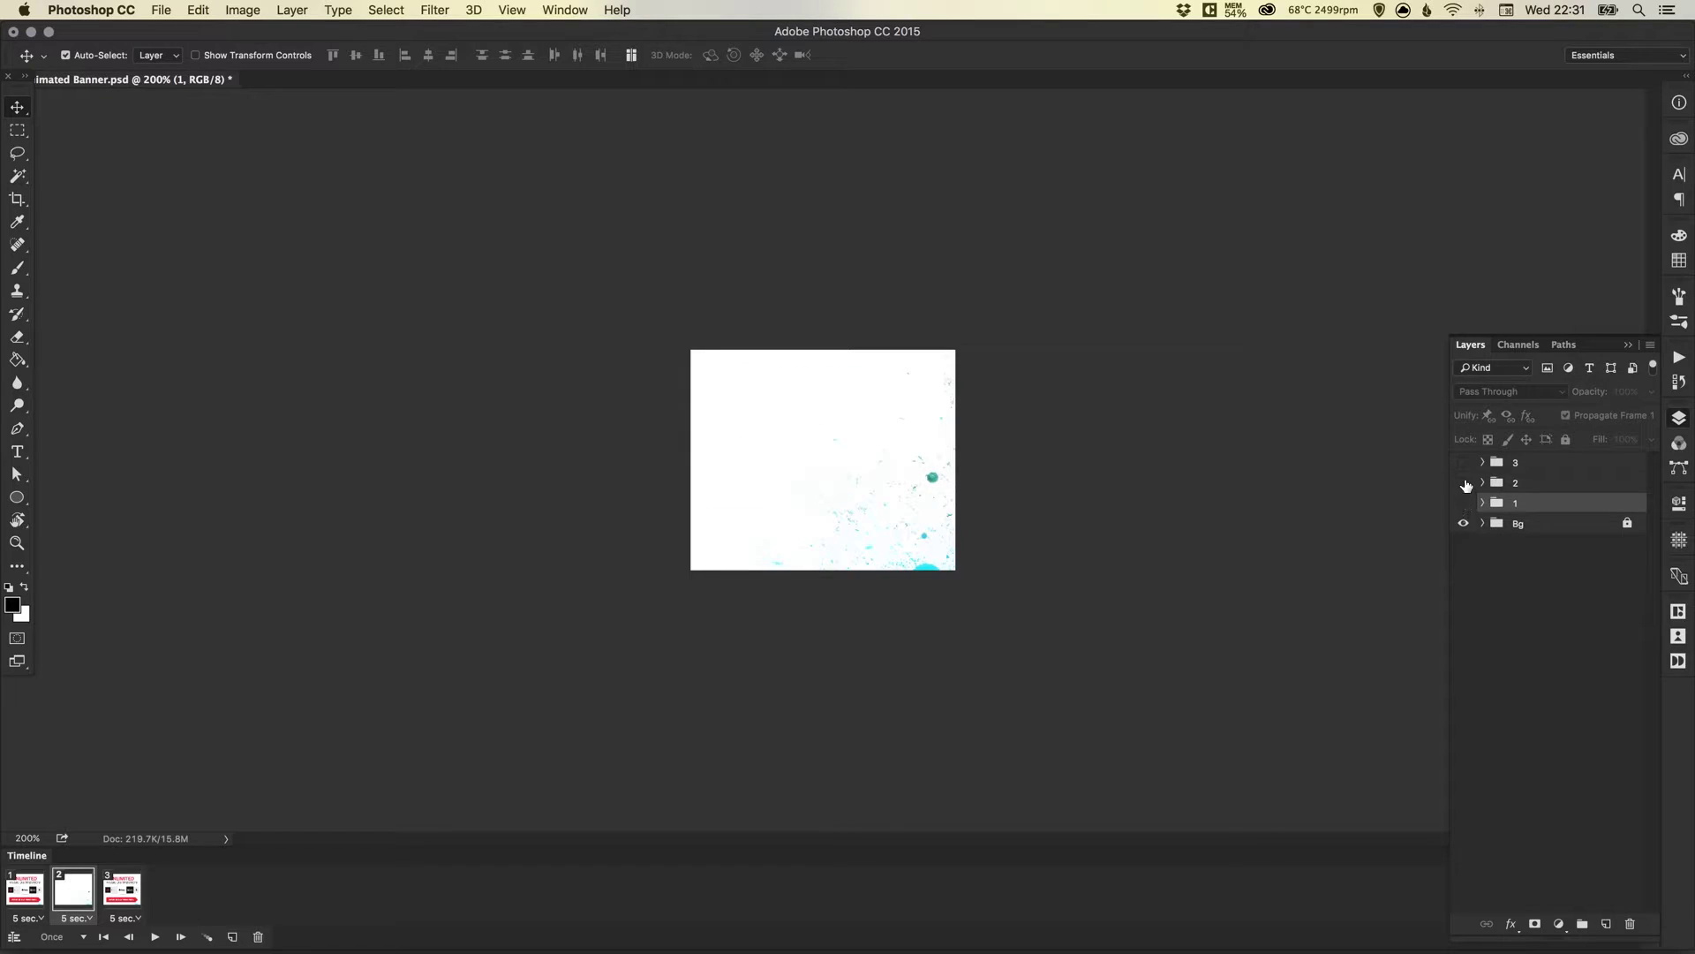
{"action": "left_click", "coordinate": [1463, 483]}
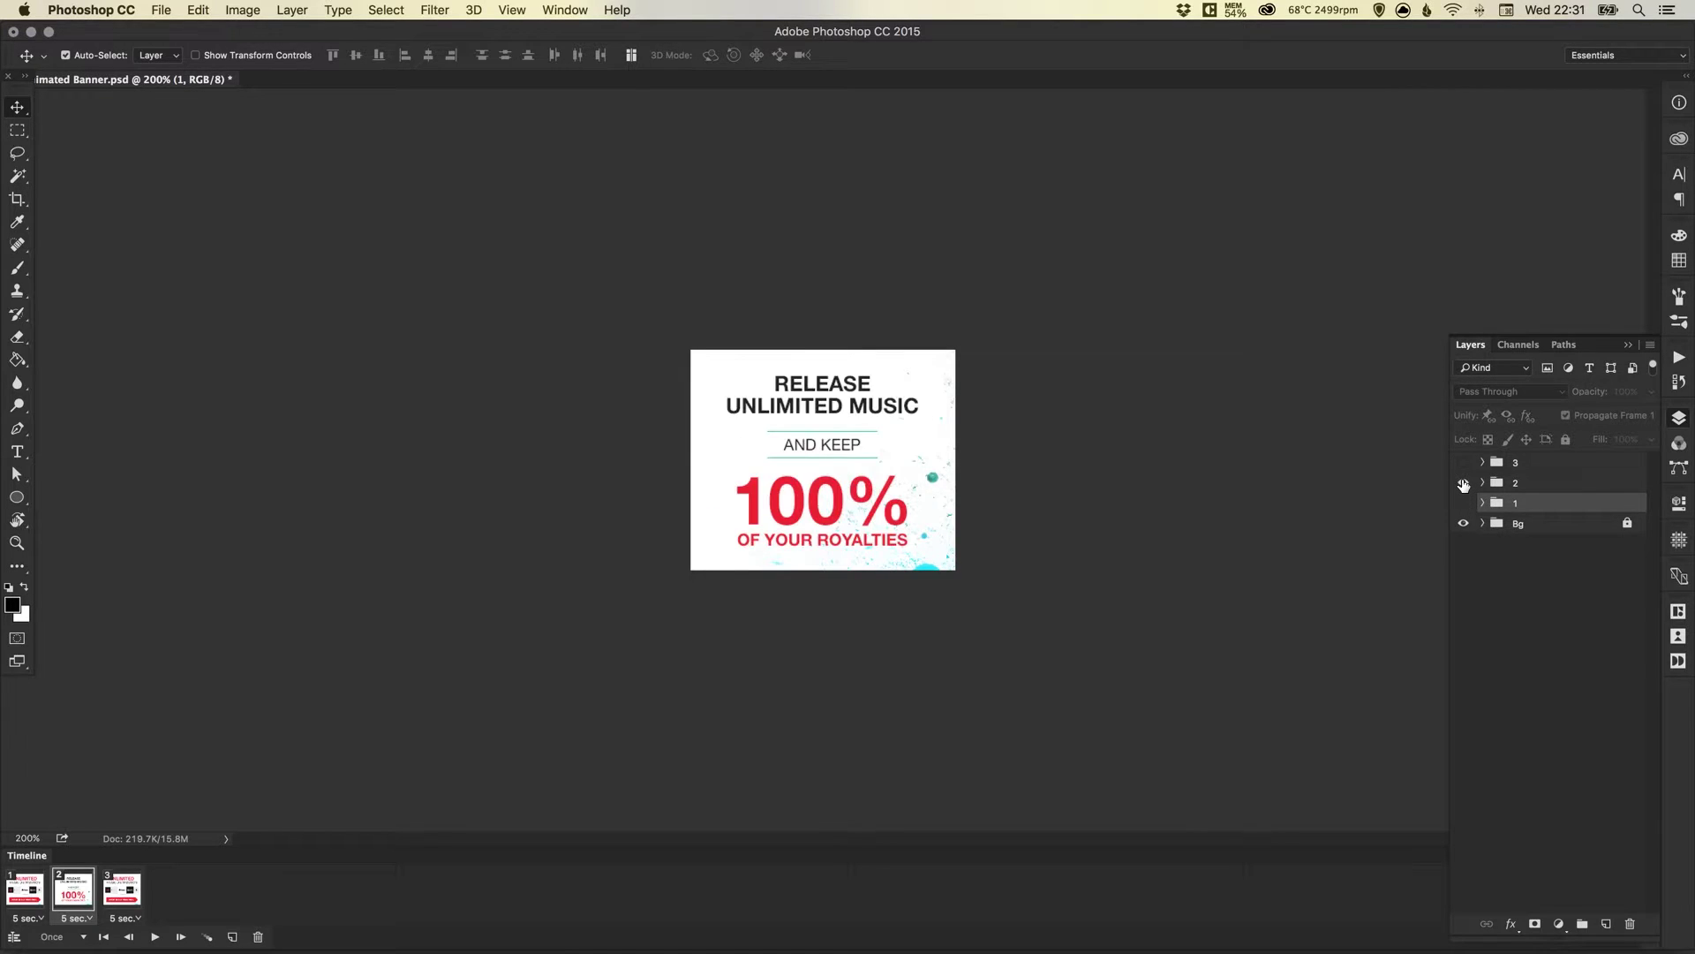
Step: Make frame 3 show group 3's pricing message, then review frames 1, 2 and 3
{"action": "left_click", "coordinate": [122, 890]}
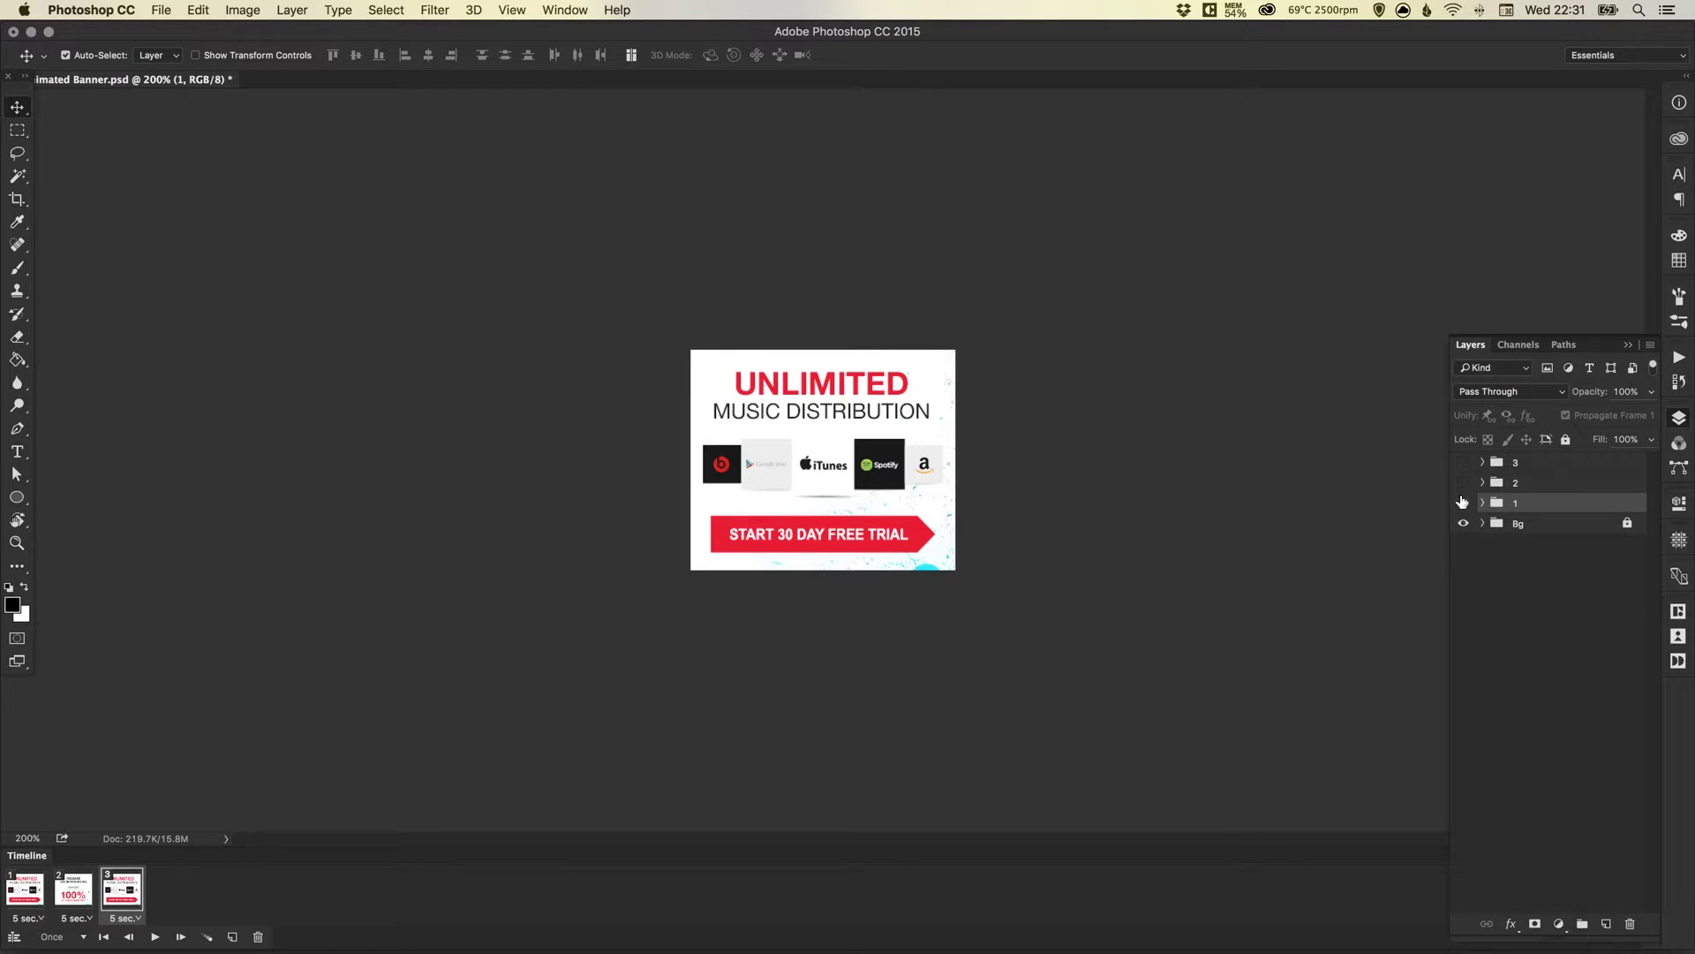
{"action": "left_click", "coordinate": [1463, 503]}
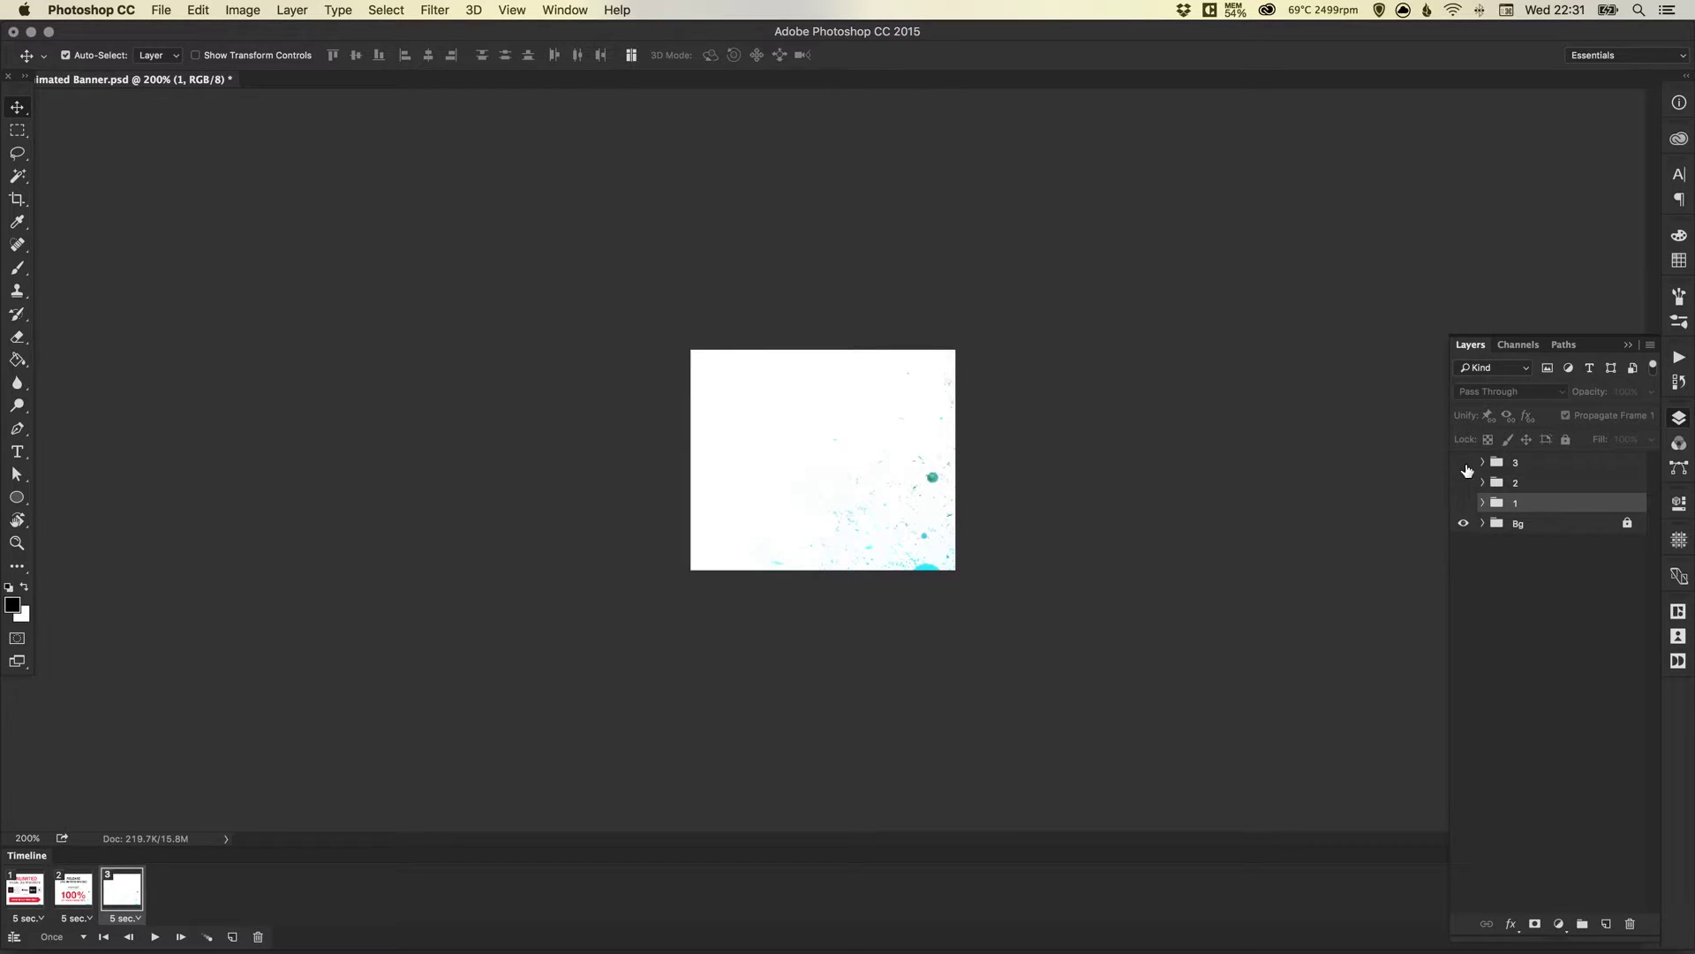
{"action": "left_click", "coordinate": [1463, 461]}
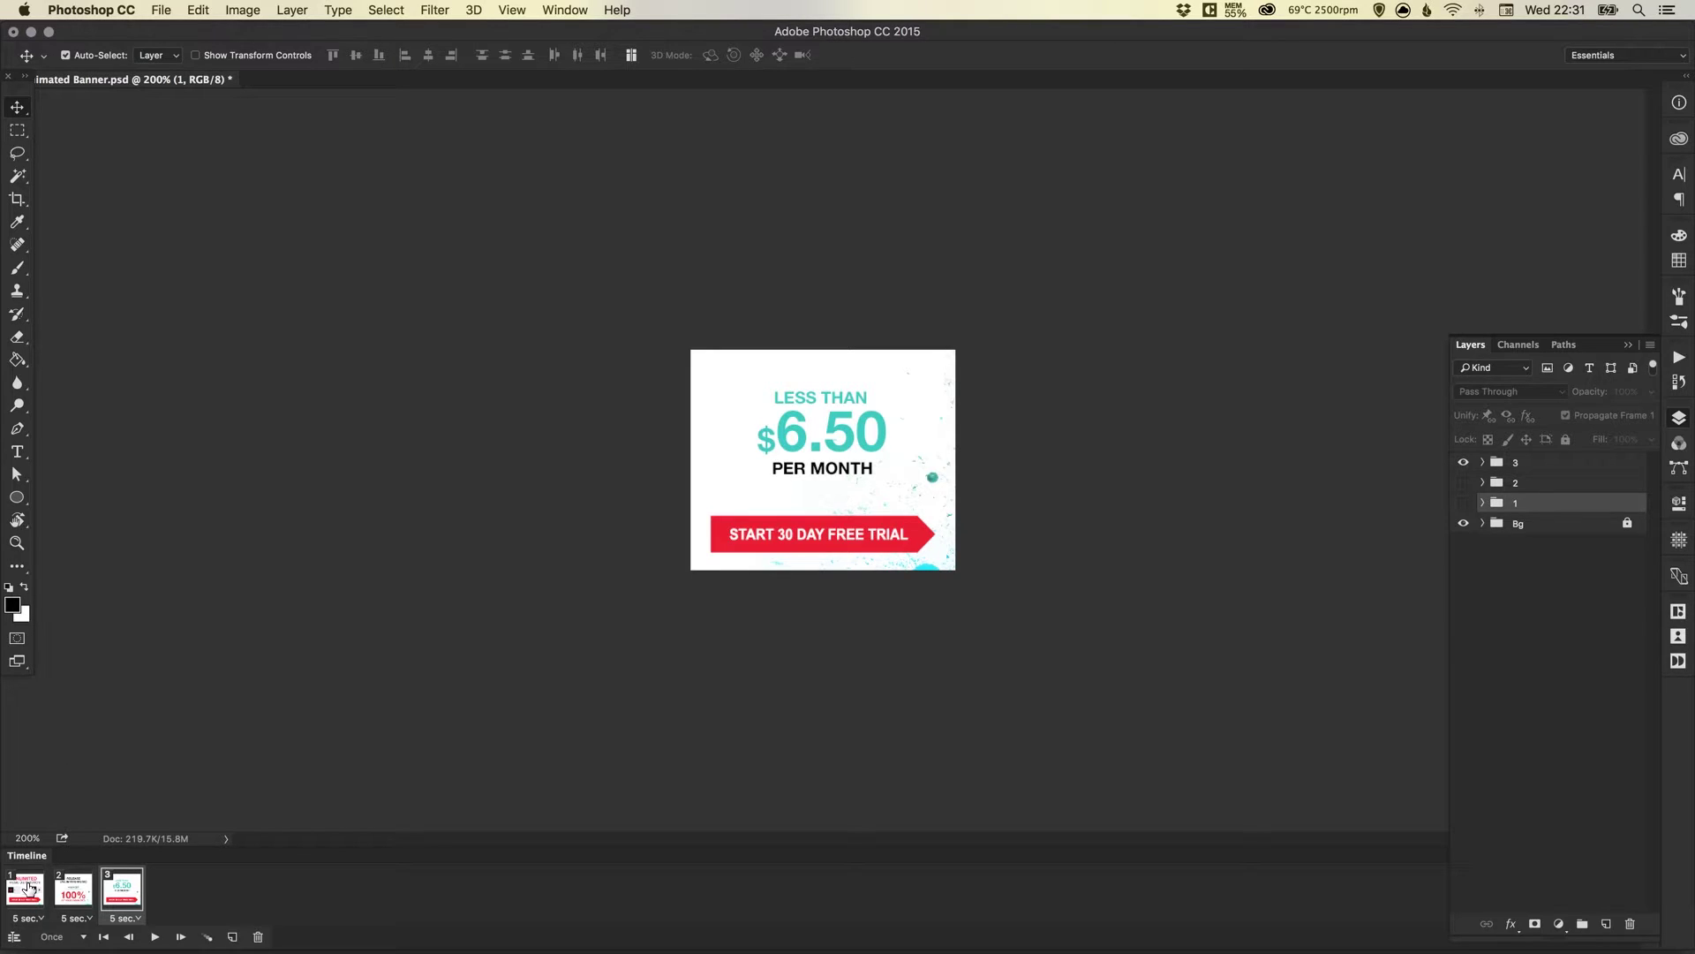
{"action": "left_click", "coordinate": [26, 887]}
{"action": "left_click", "coordinate": [67, 887]}
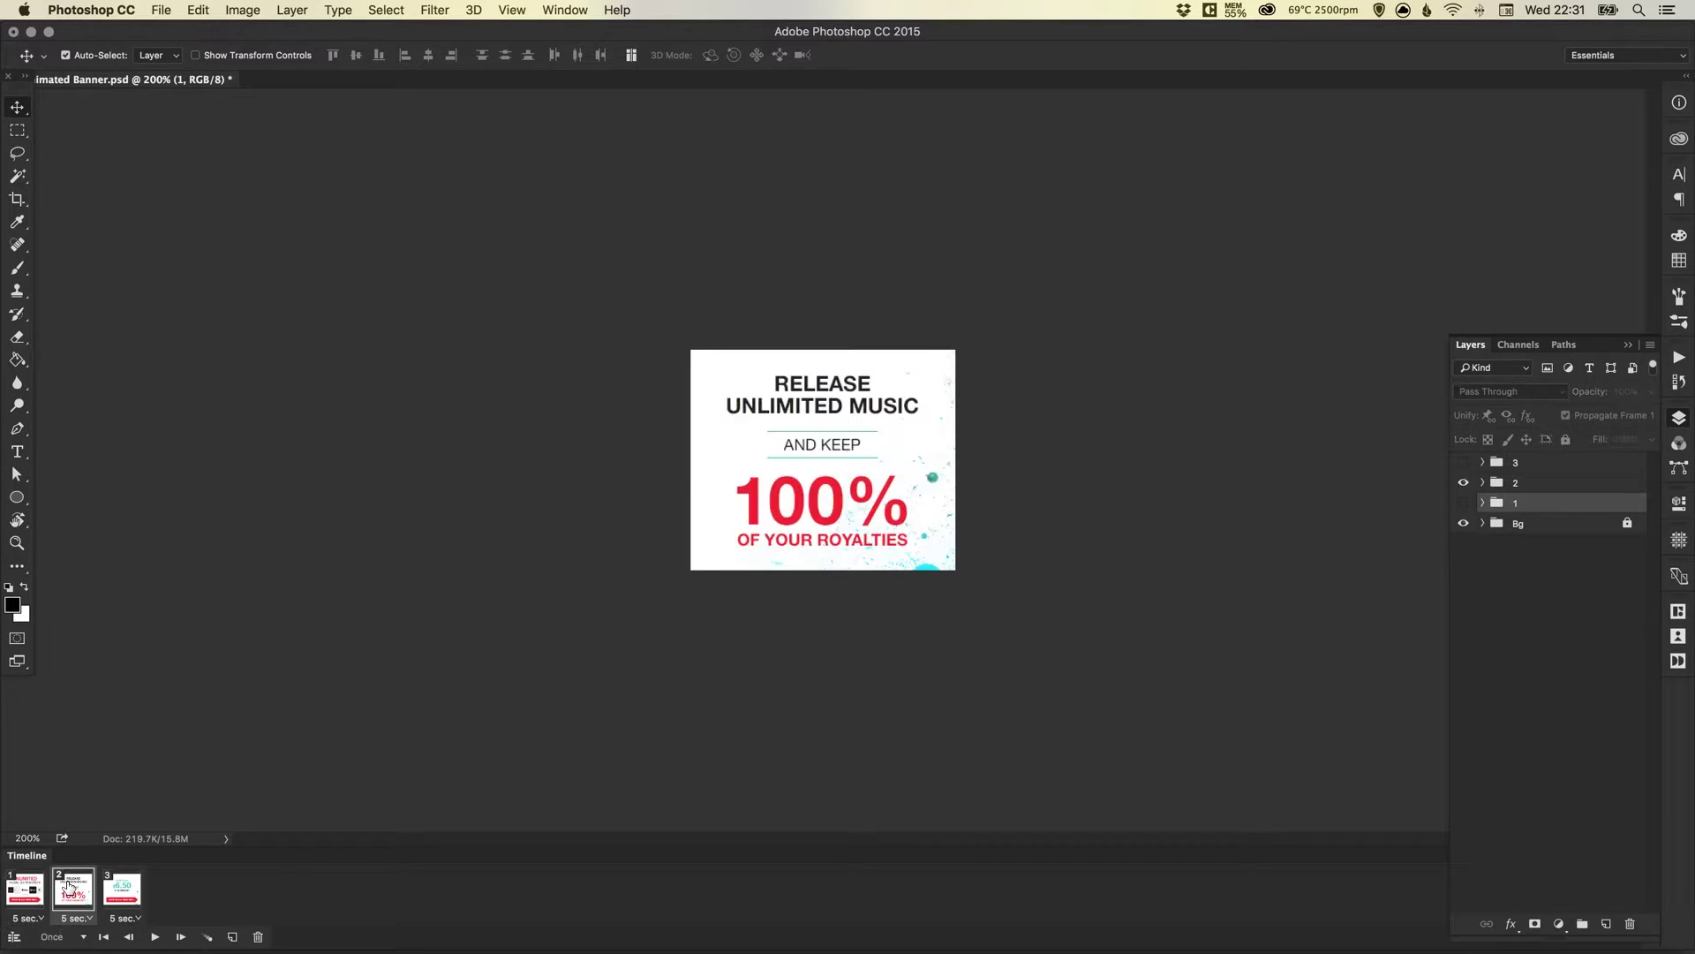
{"action": "left_click", "coordinate": [121, 890]}
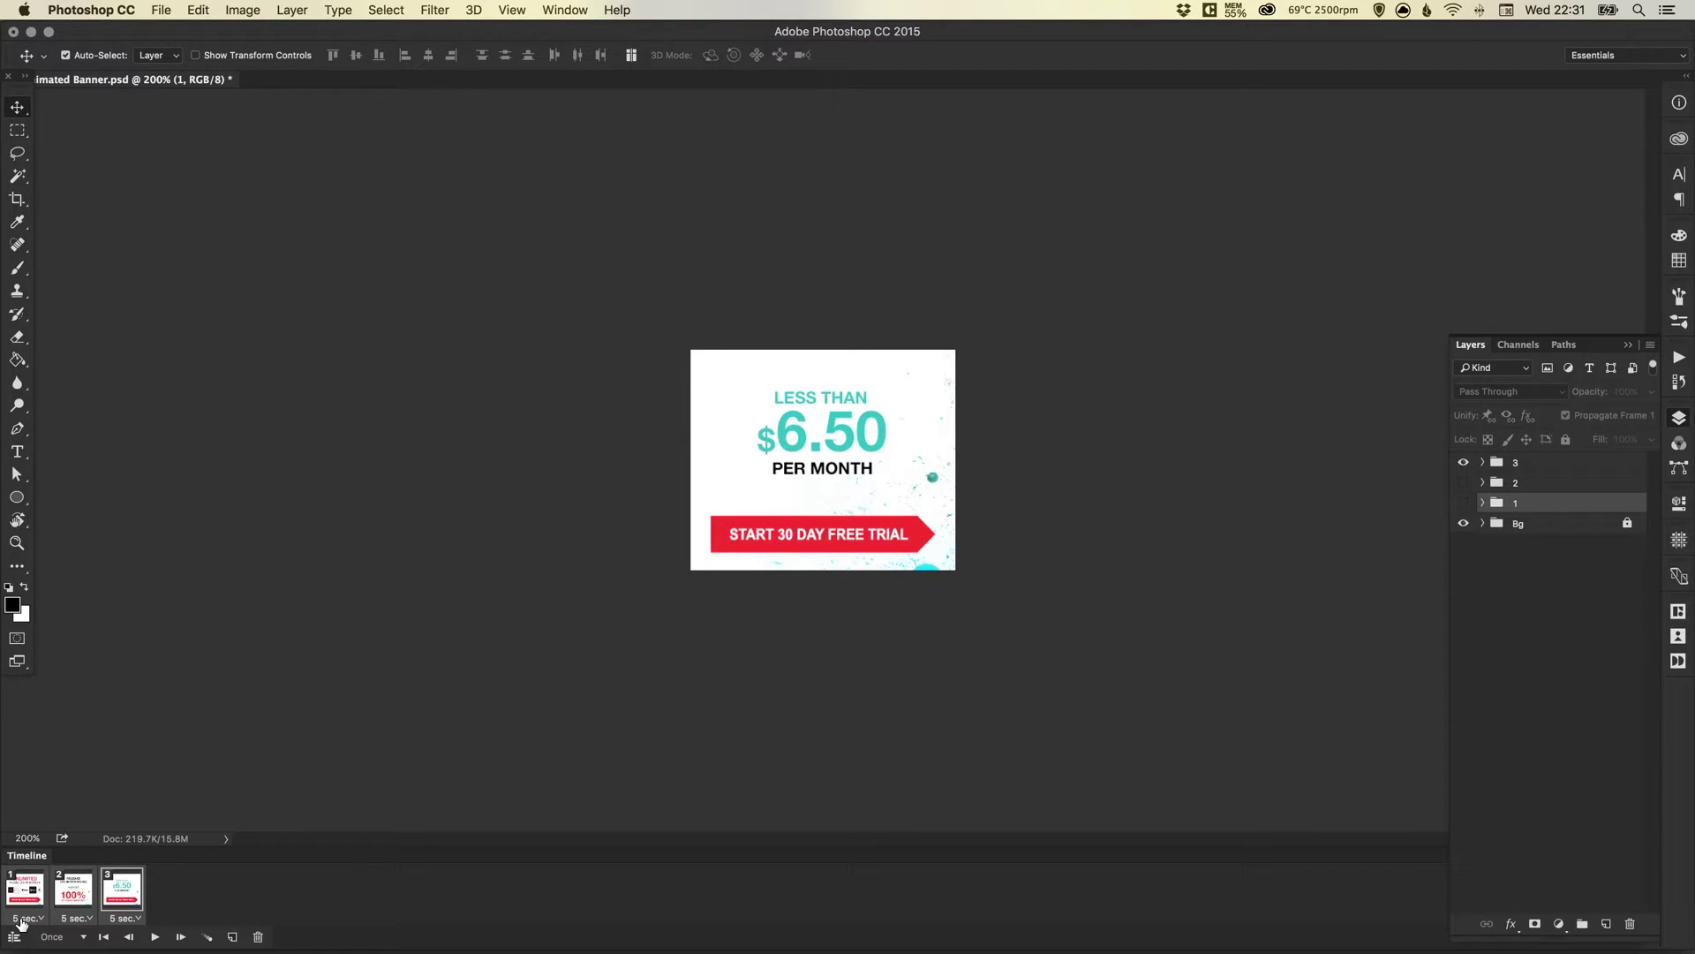
Step: Set a custom 3-second delay for all three animation frames
{"action": "left_click", "coordinate": [39, 920]}
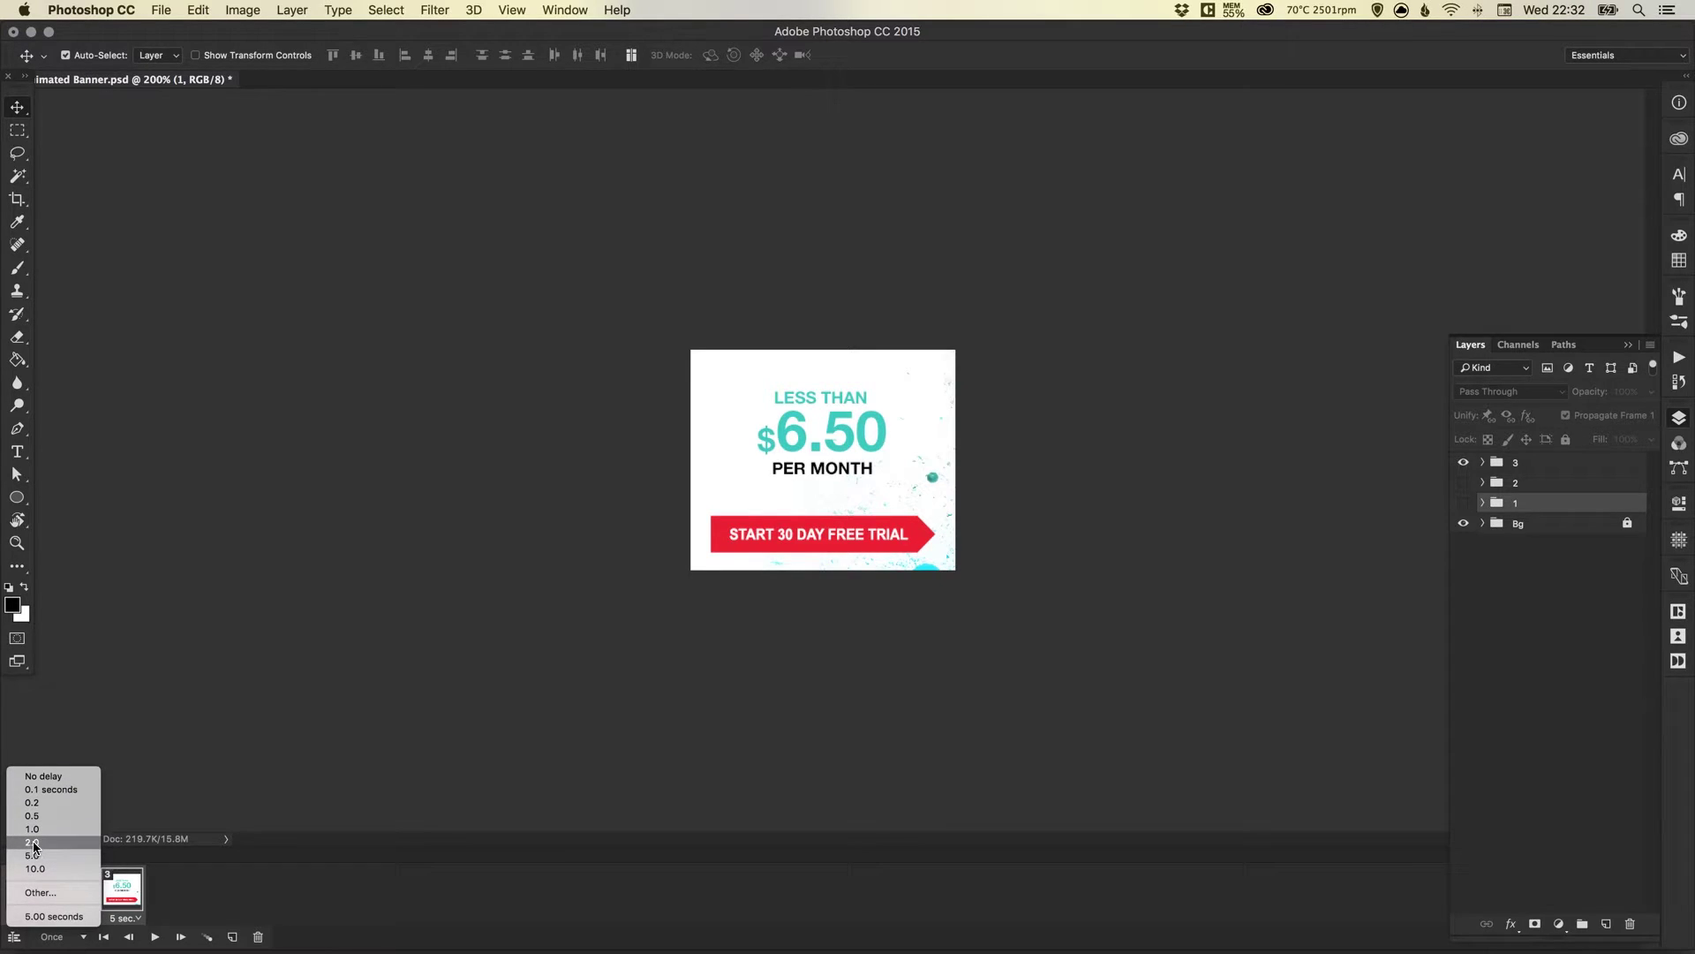
{"action": "left_click", "coordinate": [51, 894]}
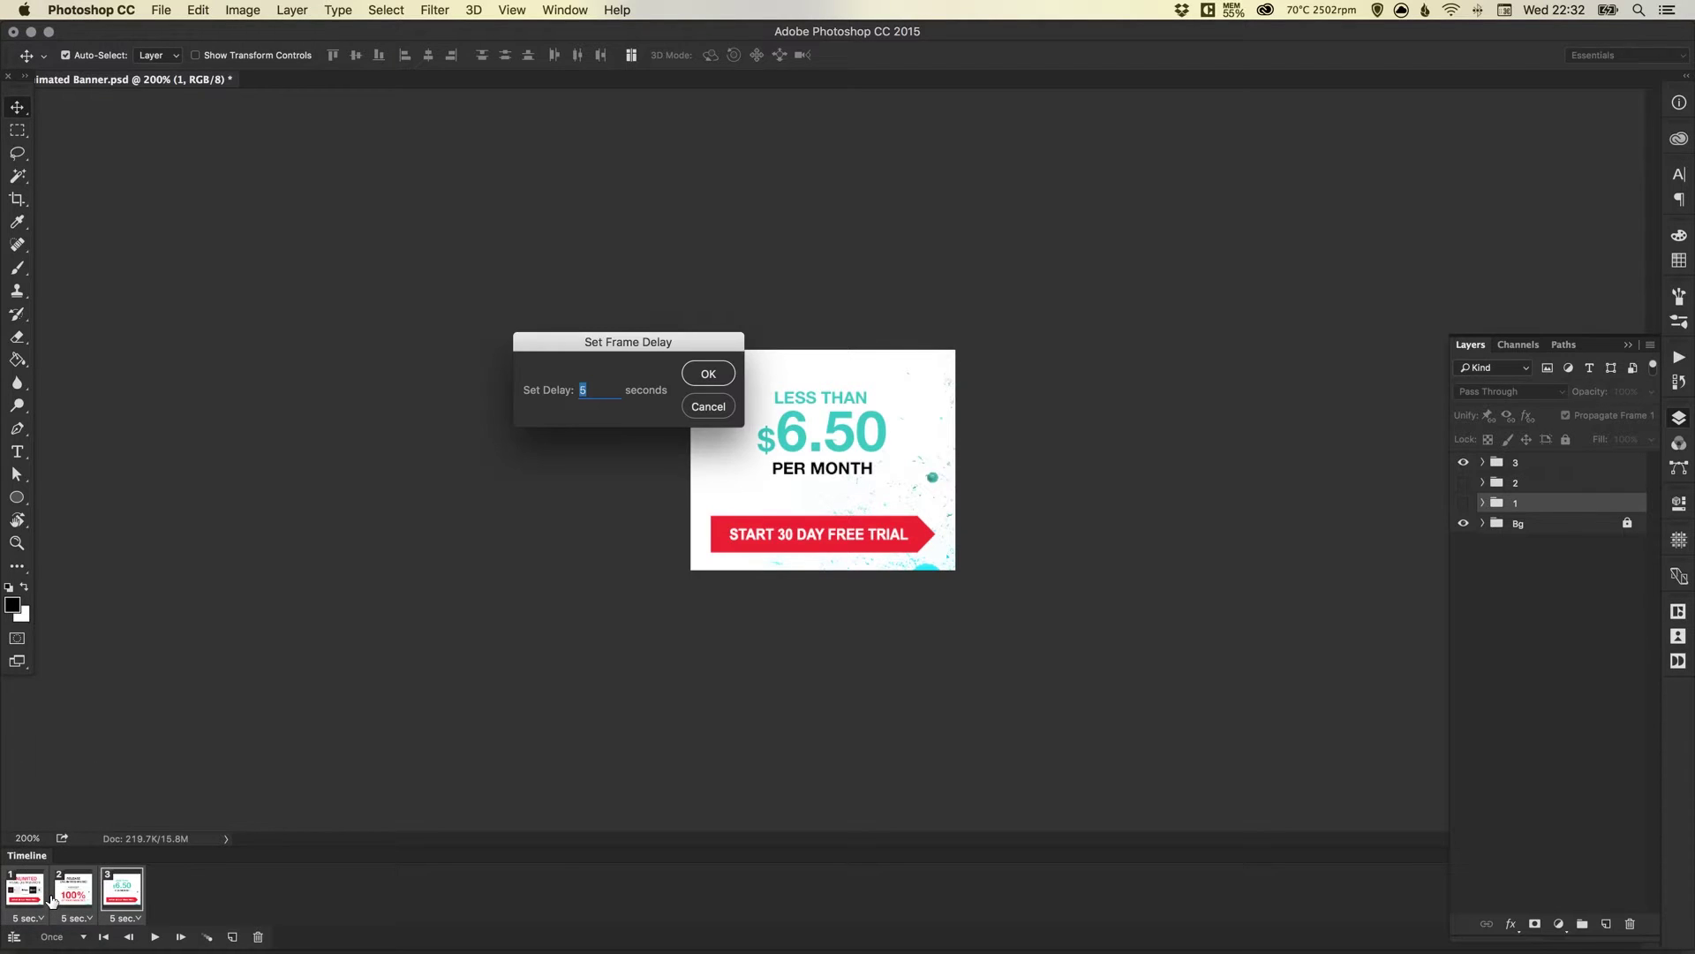
{"action": "type", "text": "3"}
{"action": "key", "text": "Return"}
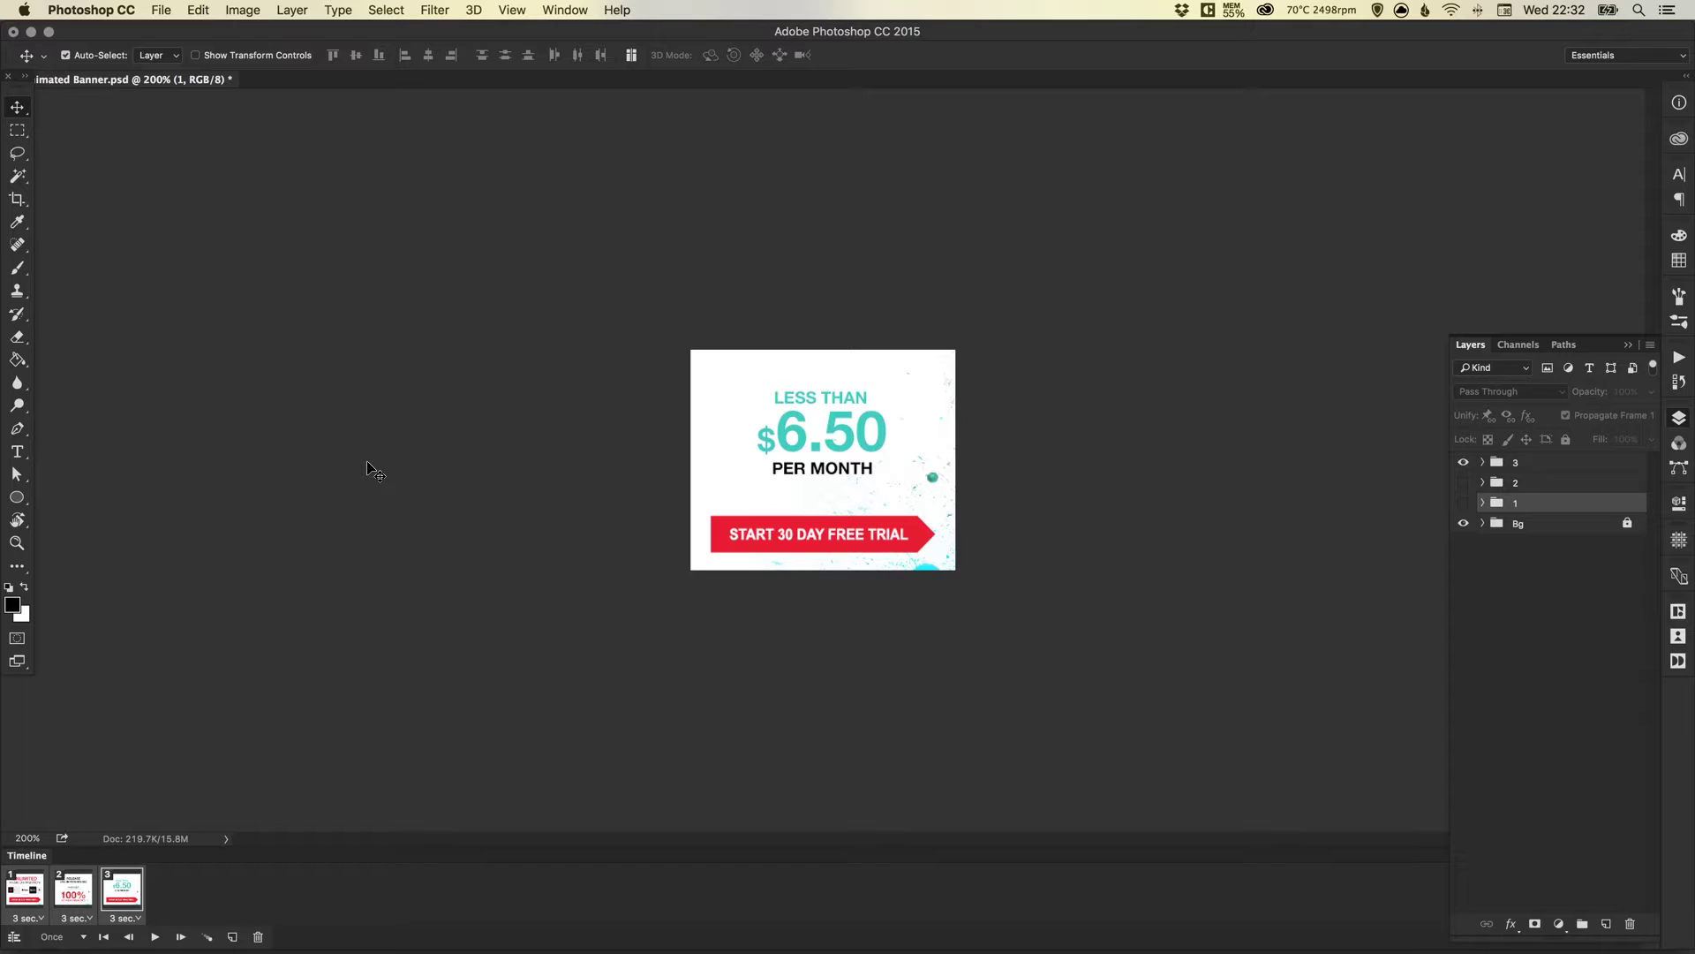
Step: Keep looping set to Once, play the animation from frame 1, then stop it
{"action": "left_click", "coordinate": [84, 938]}
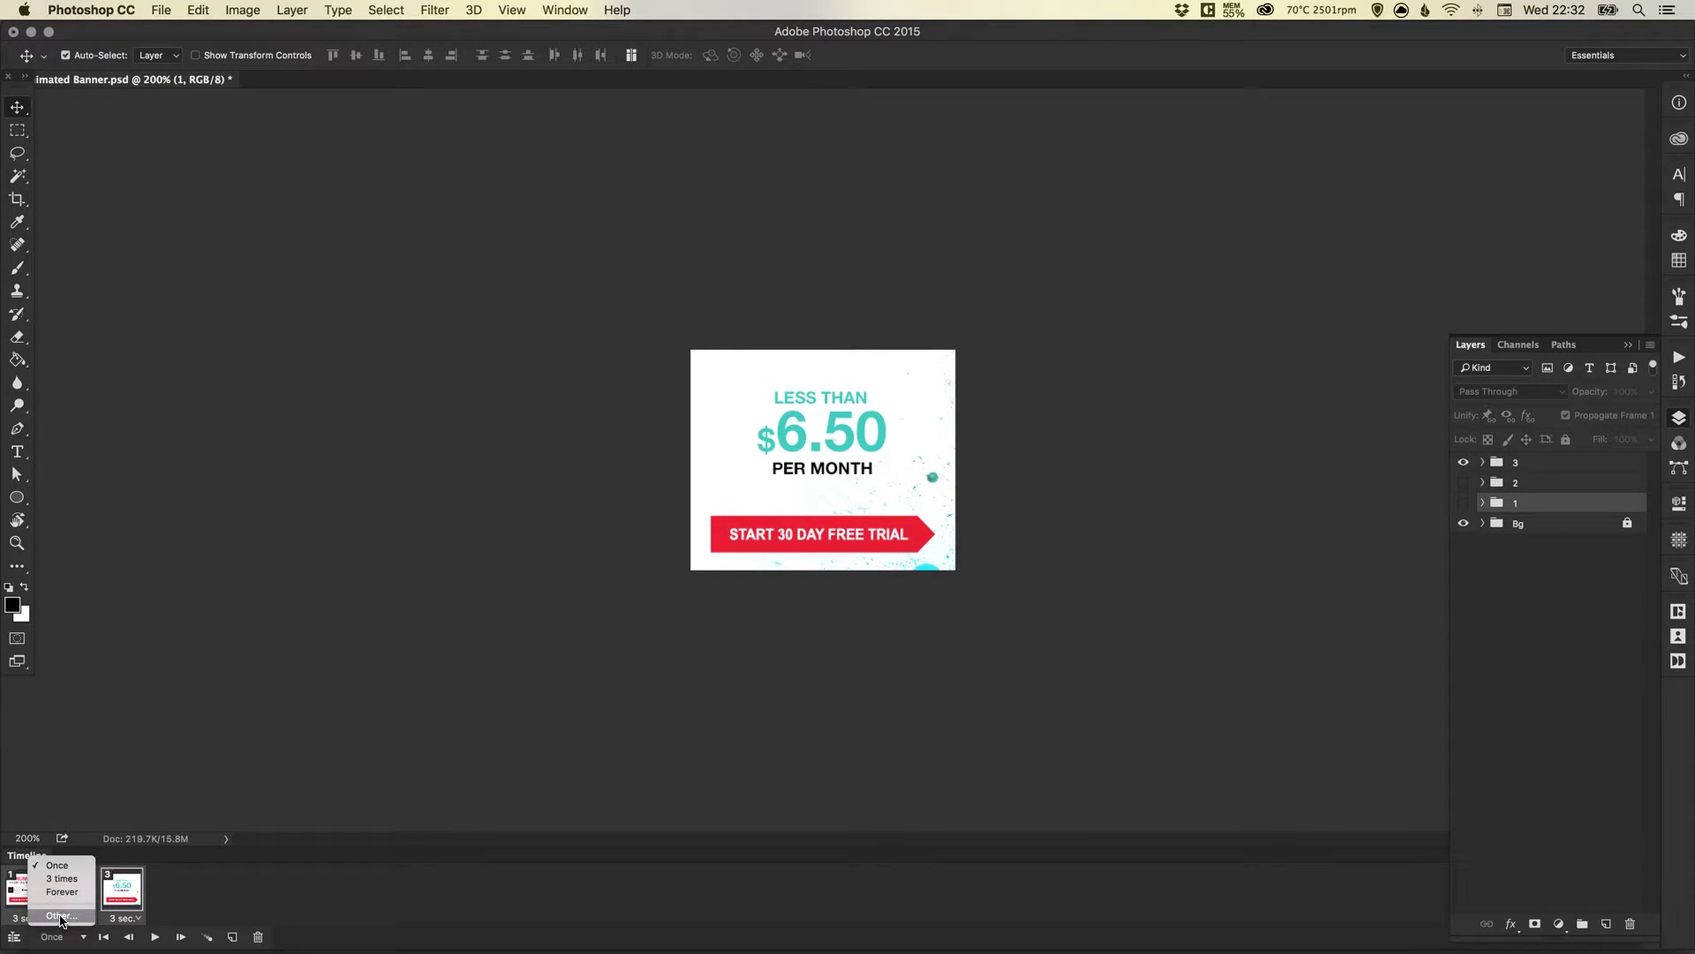
{"action": "left_click", "coordinate": [188, 892]}
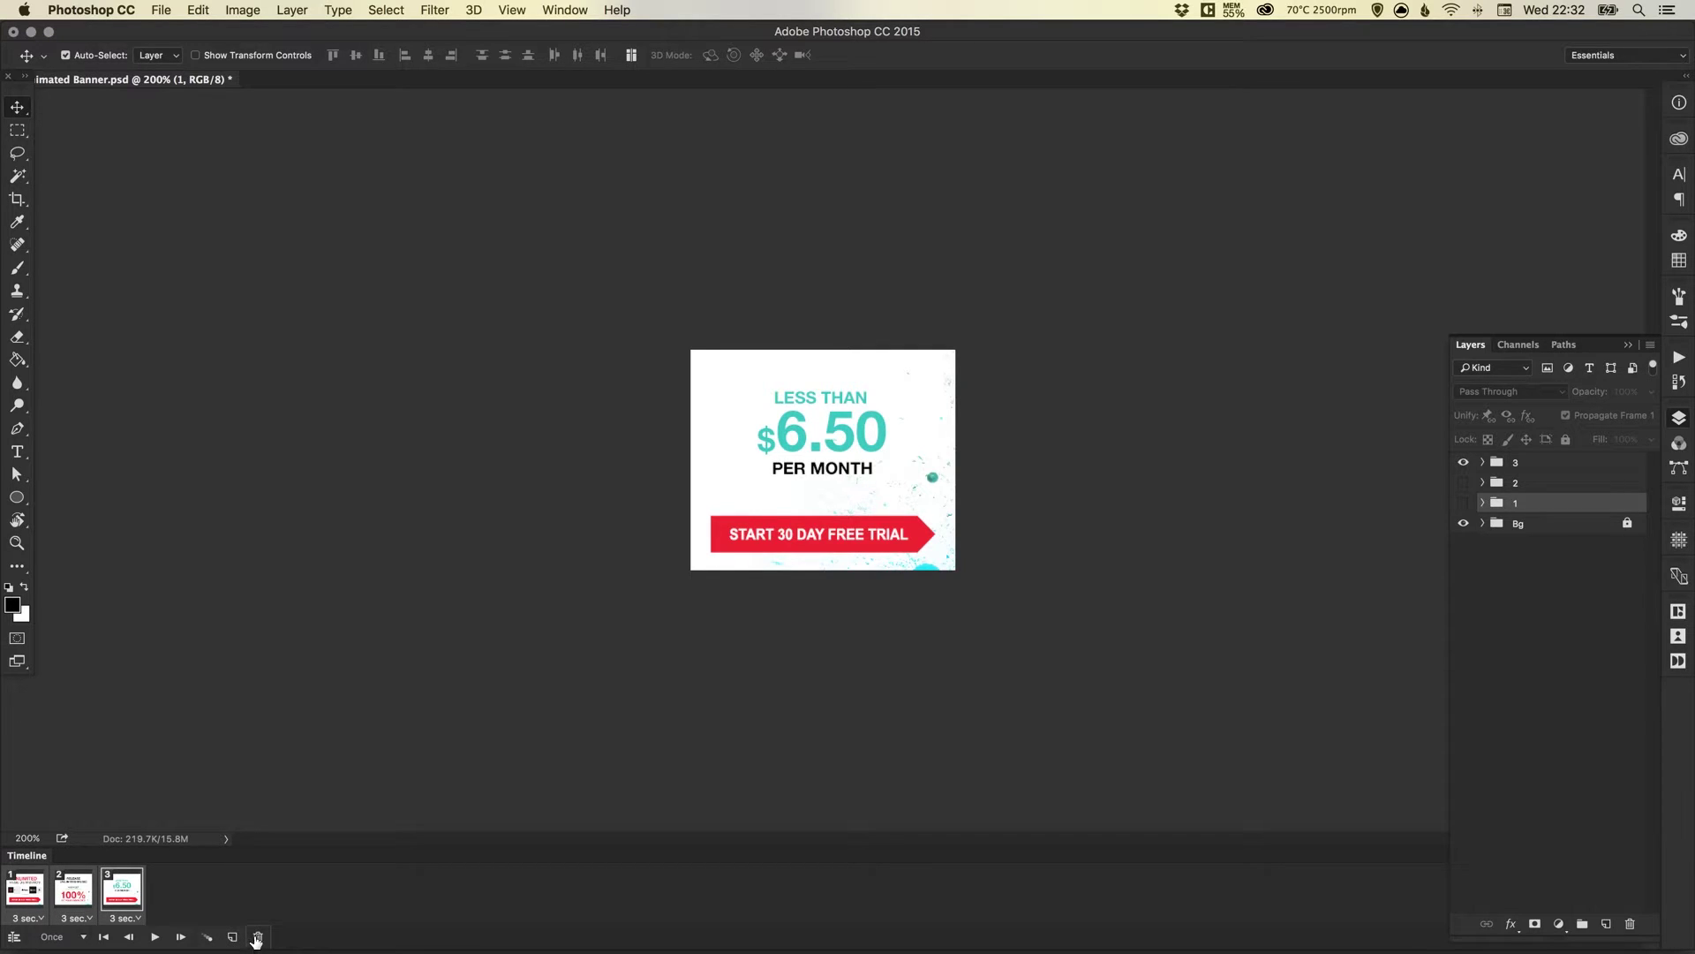
{"action": "left_click", "coordinate": [155, 938]}
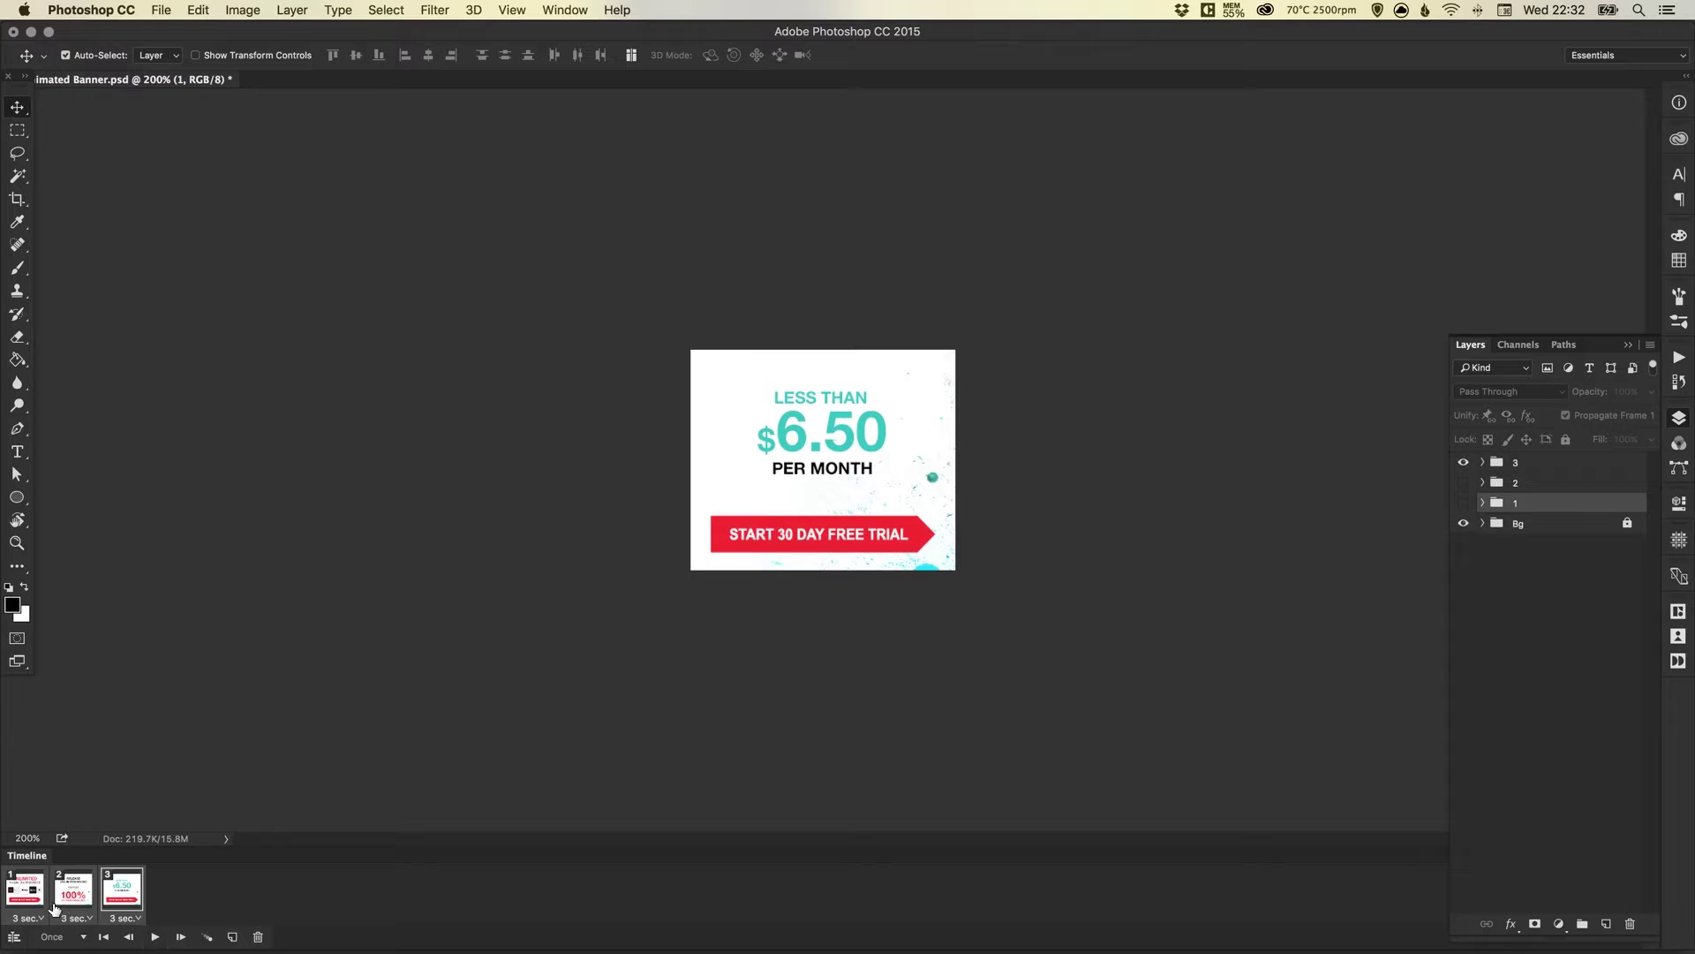
{"action": "left_click", "coordinate": [155, 938]}
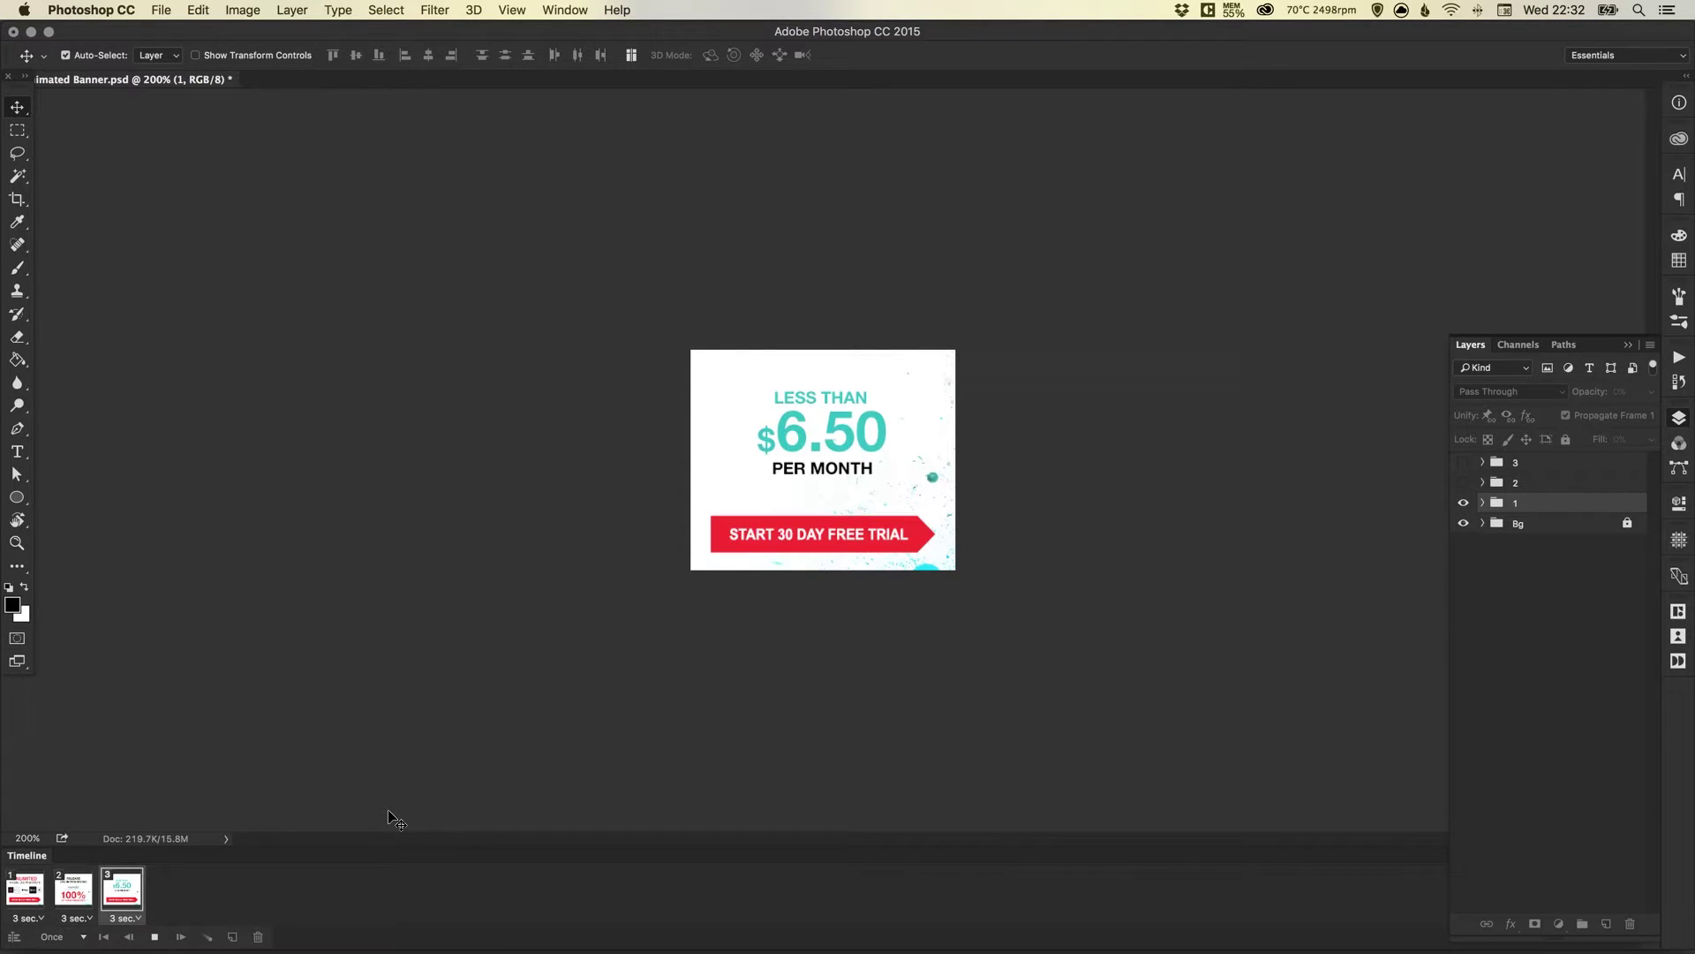
{"action": "left_click", "coordinate": [155, 936]}
{"action": "left_click", "coordinate": [103, 936]}
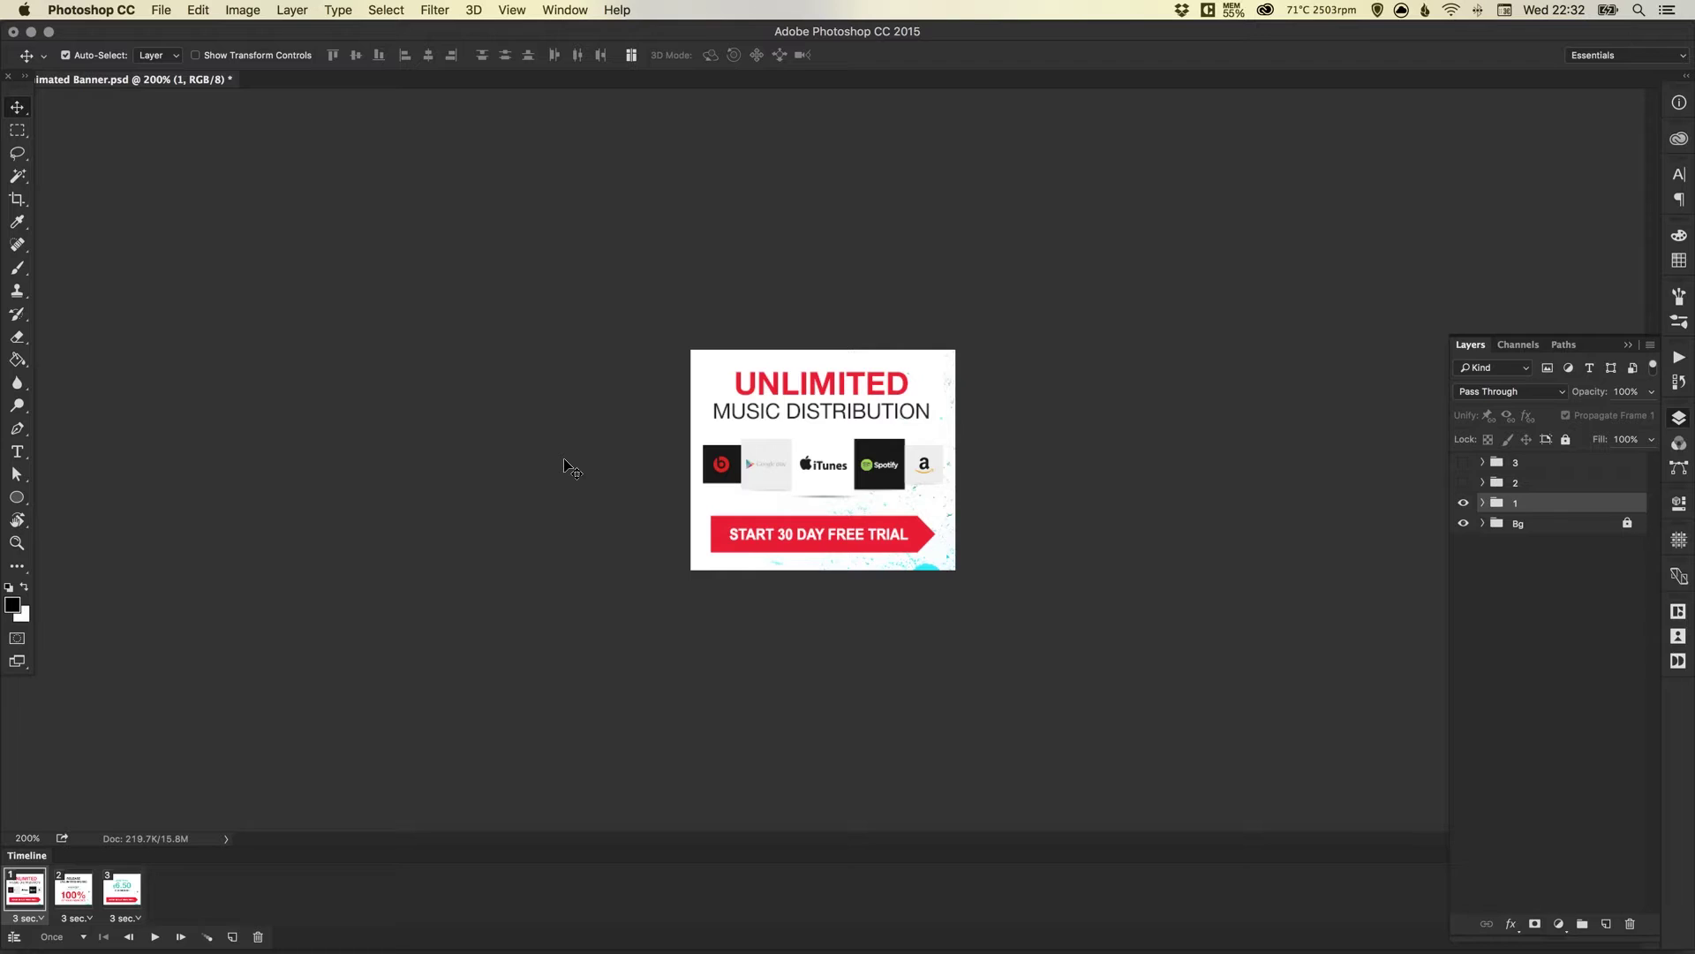
Step: Open File > Export > Save for Web (Legacy) and zoom the preview to 200%
{"action": "left_click", "coordinate": [160, 11]}
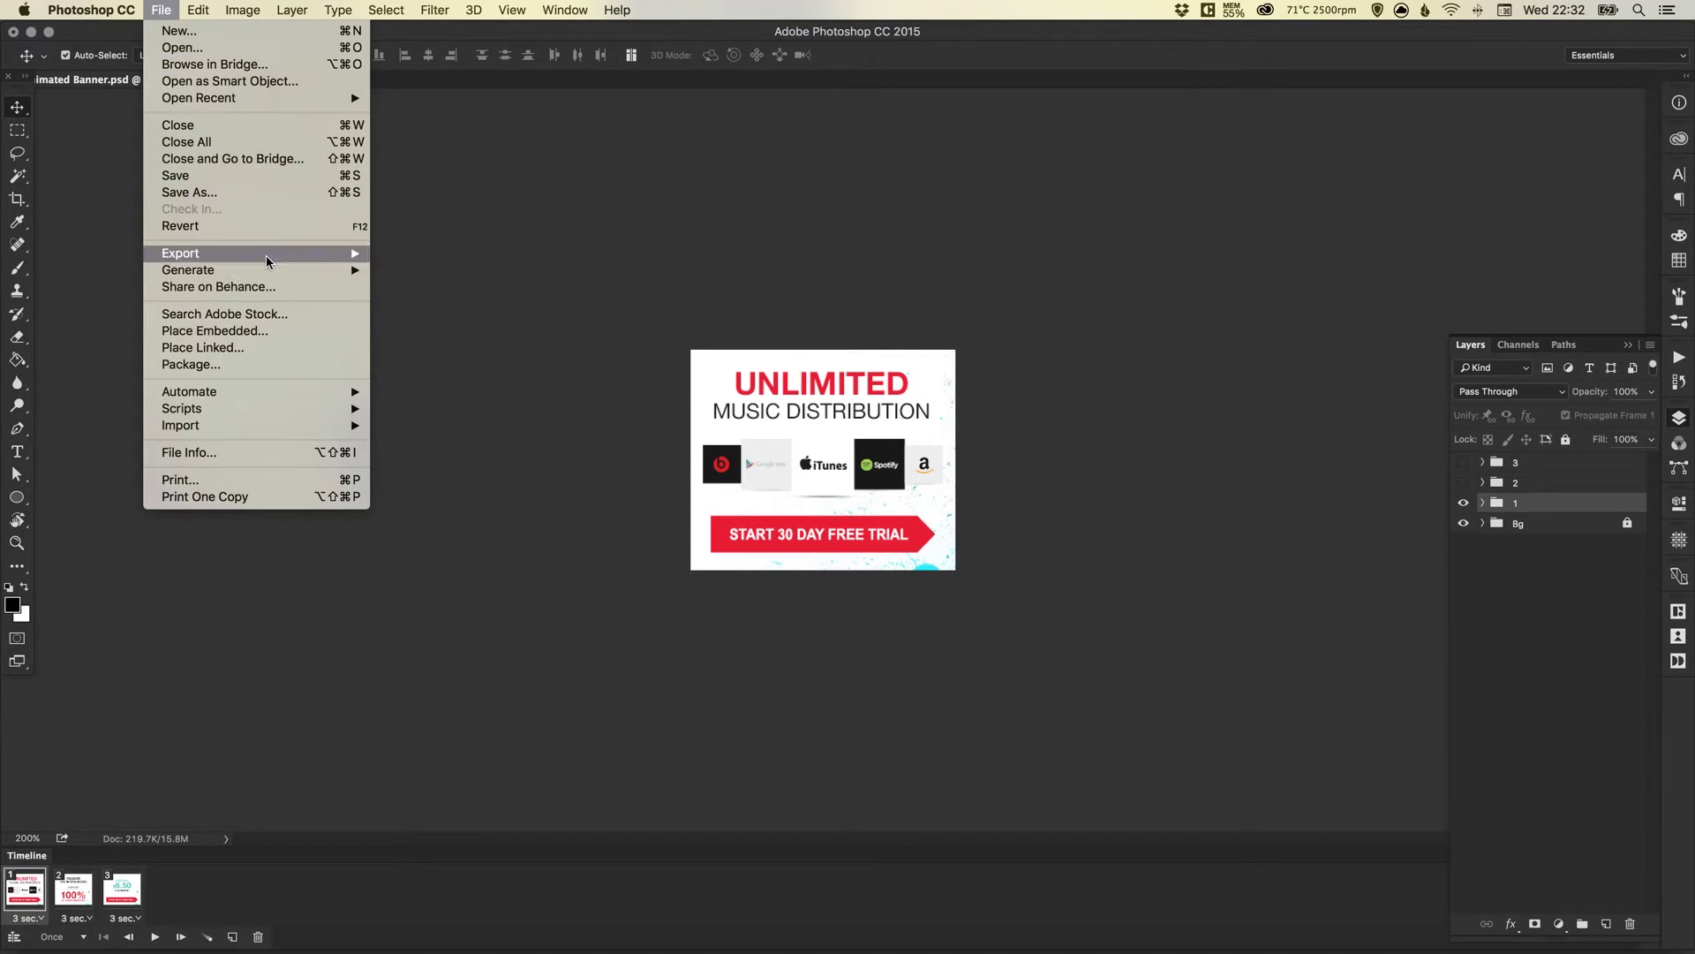
{"action": "mouse_move", "coordinate": [273, 258]}
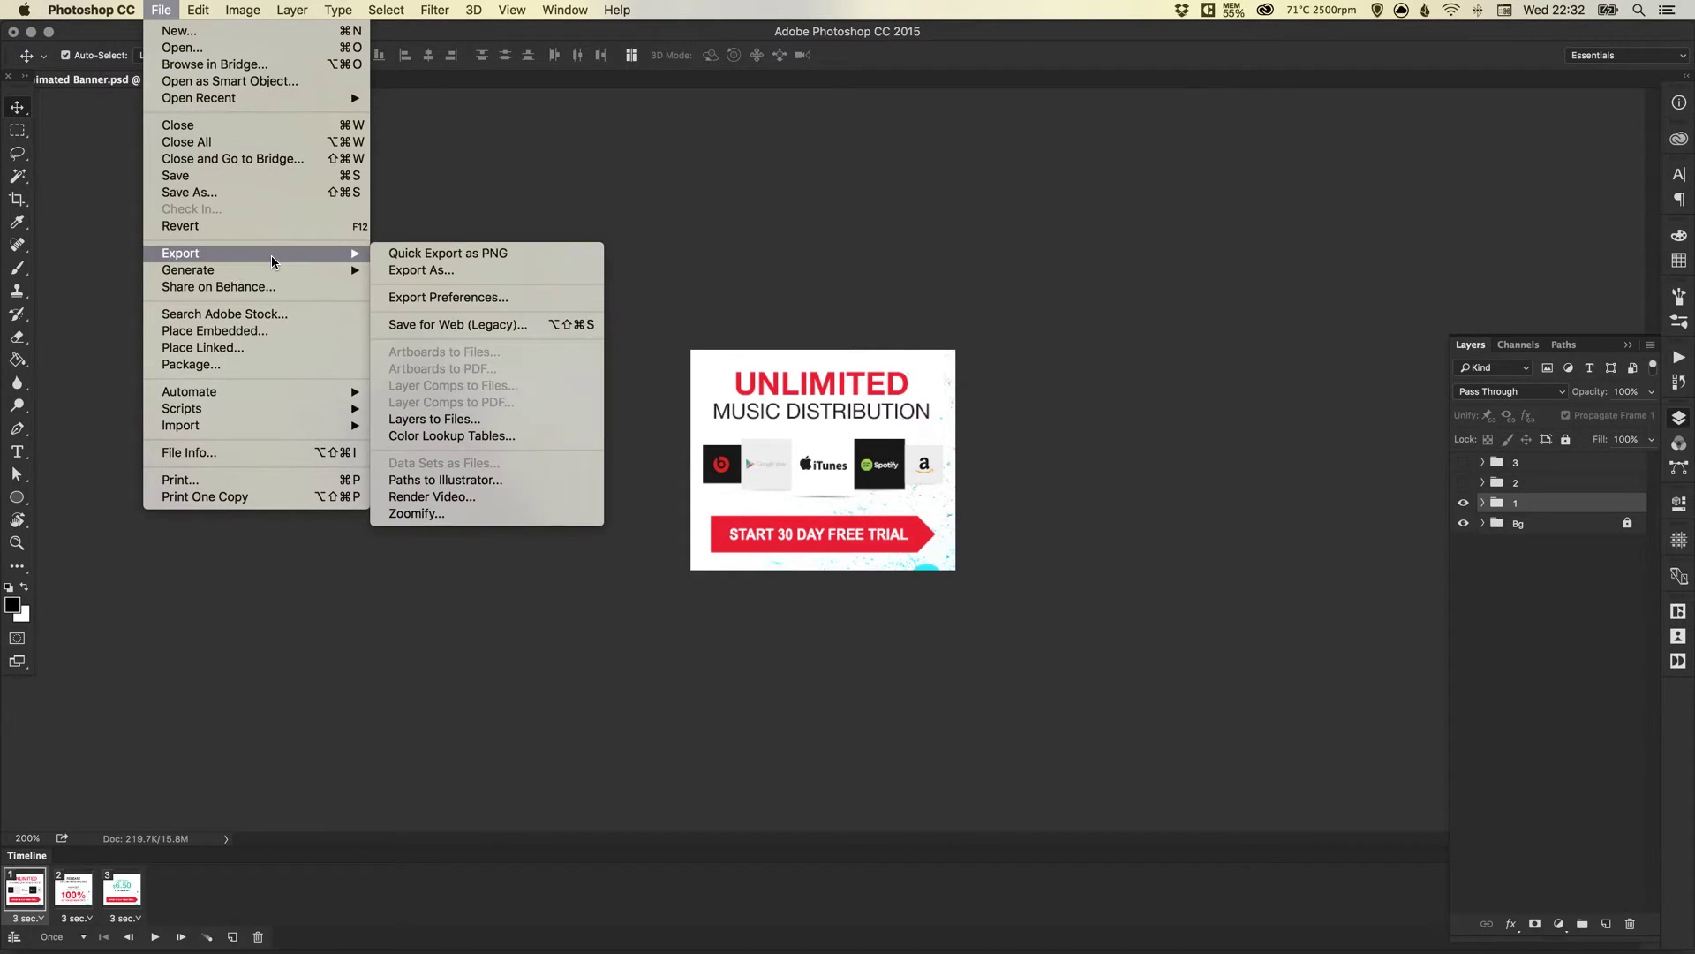
{"action": "left_click", "coordinate": [484, 325]}
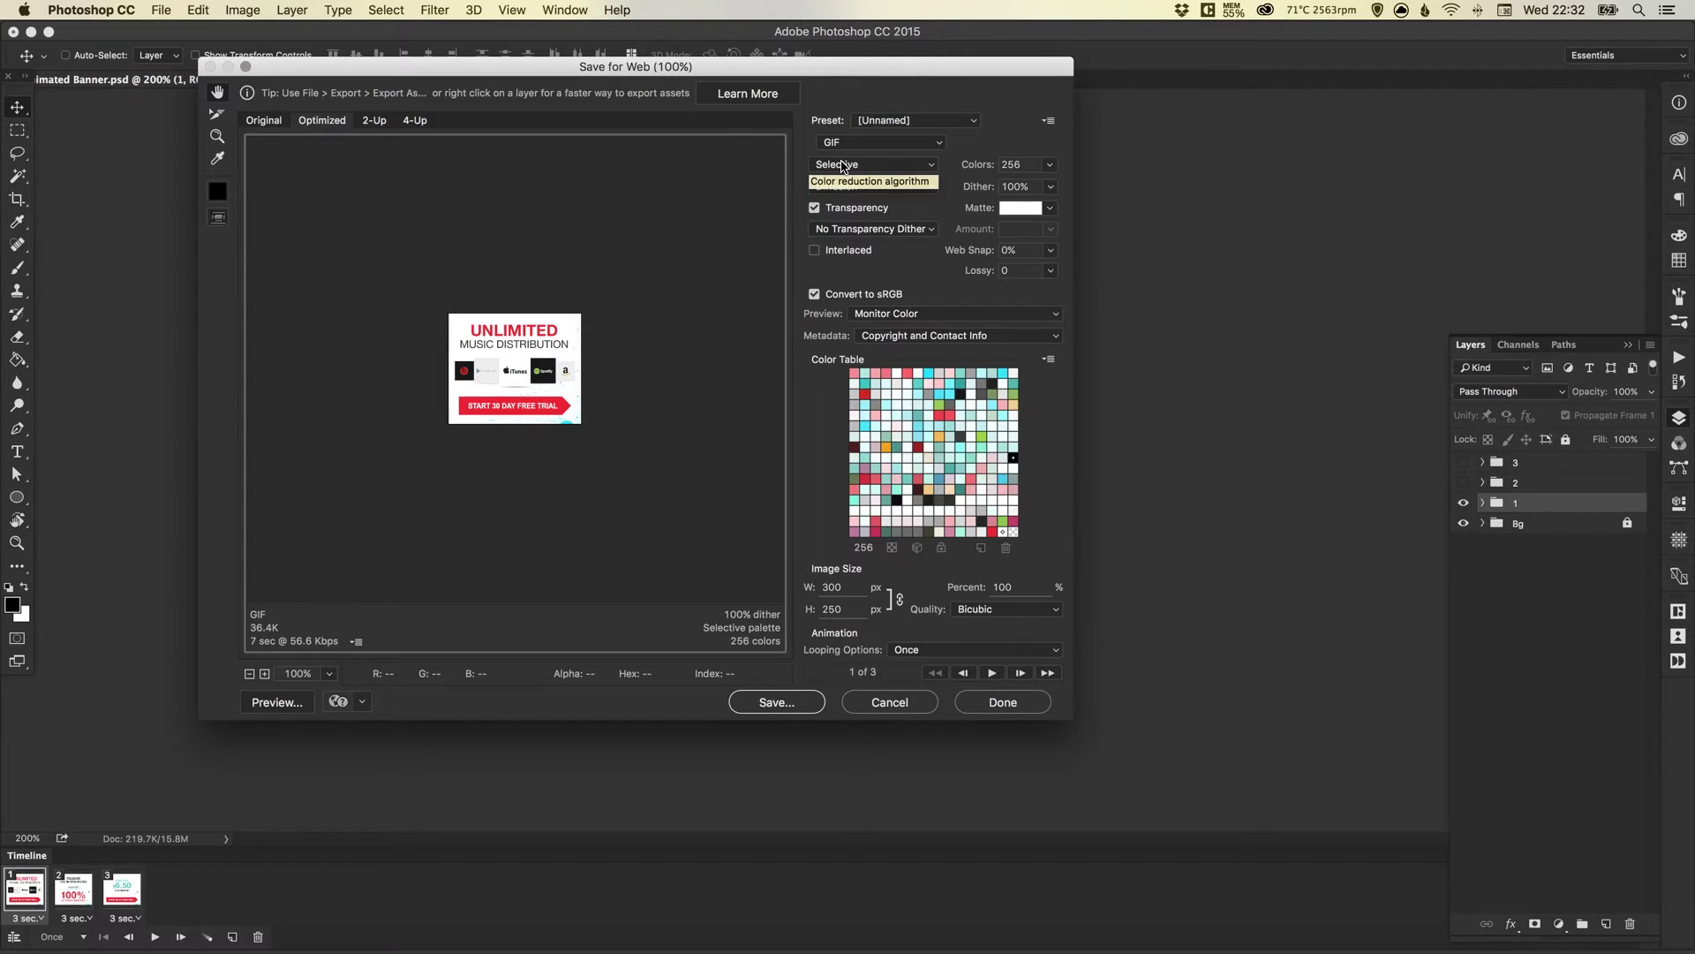
{"action": "key", "text": "super+equal"}
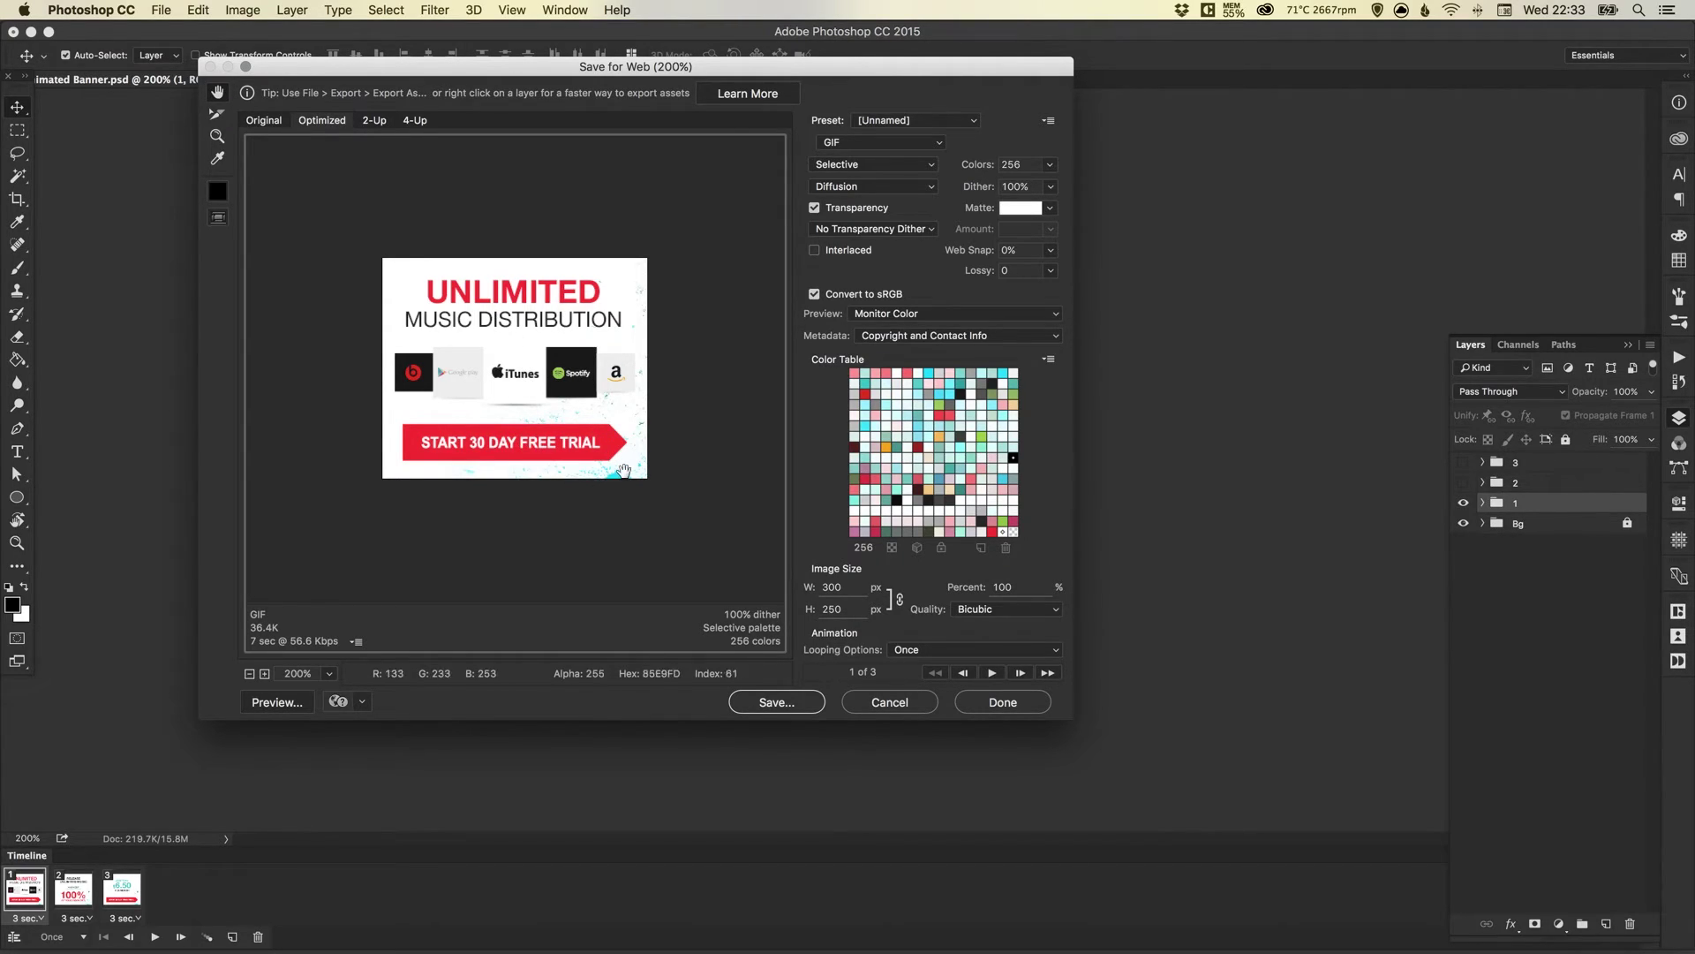
{"action": "left_click", "coordinate": [1051, 166]}
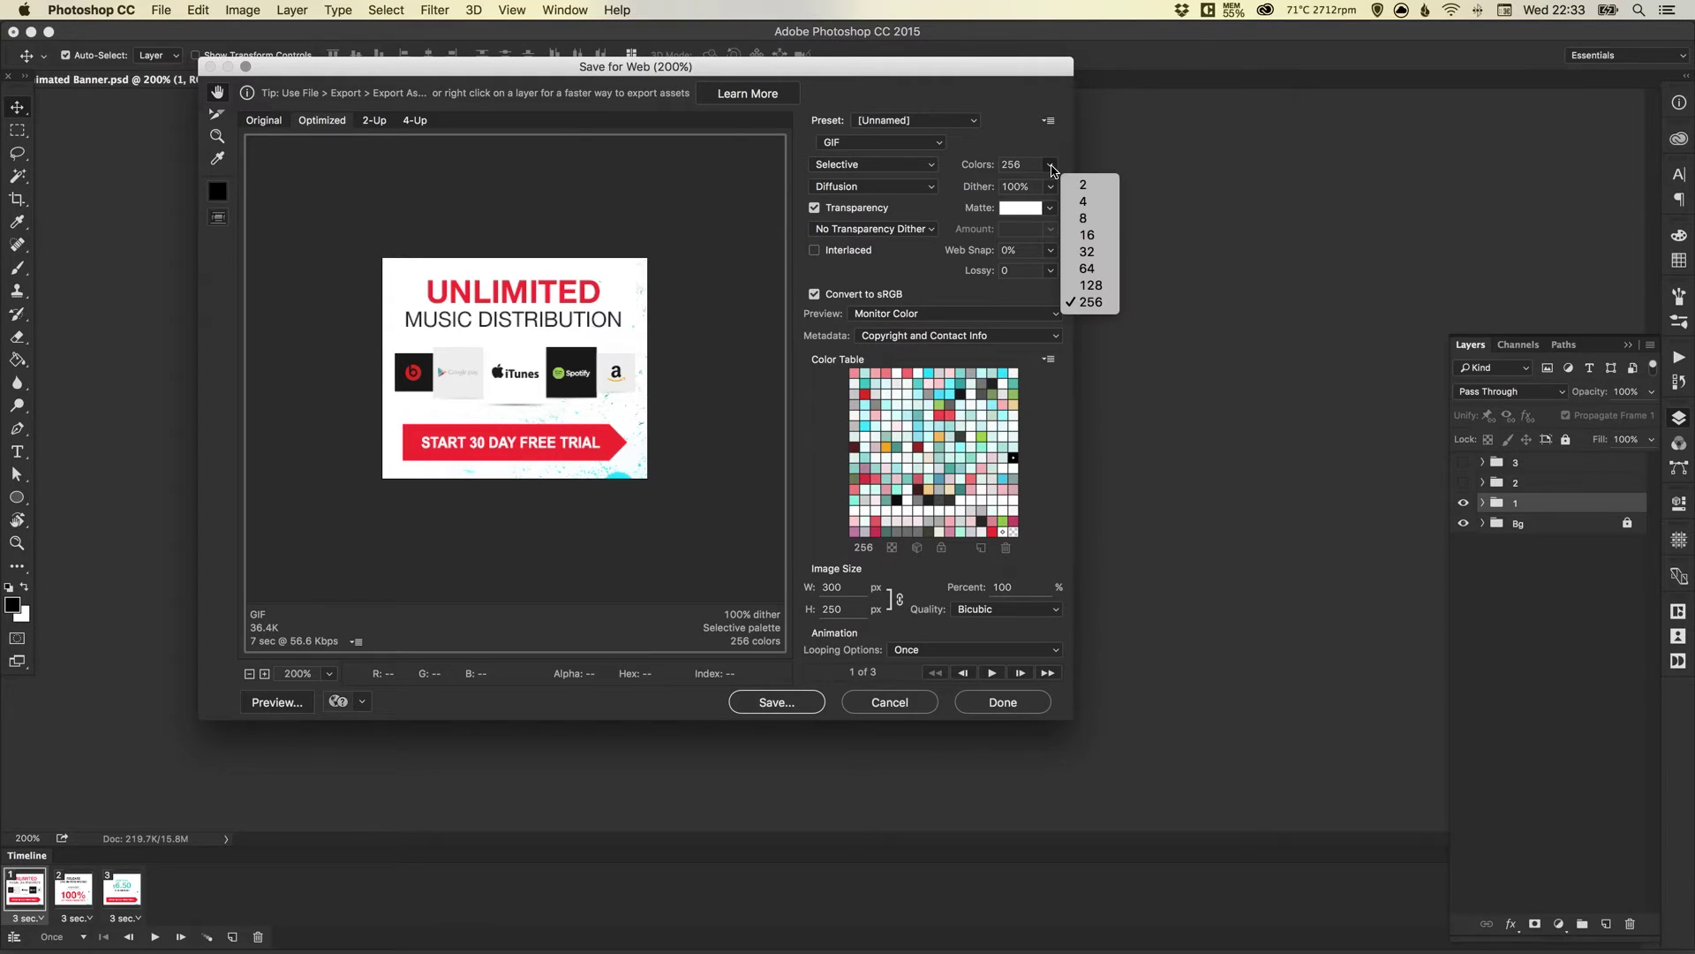
{"action": "left_click", "coordinate": [1093, 269]}
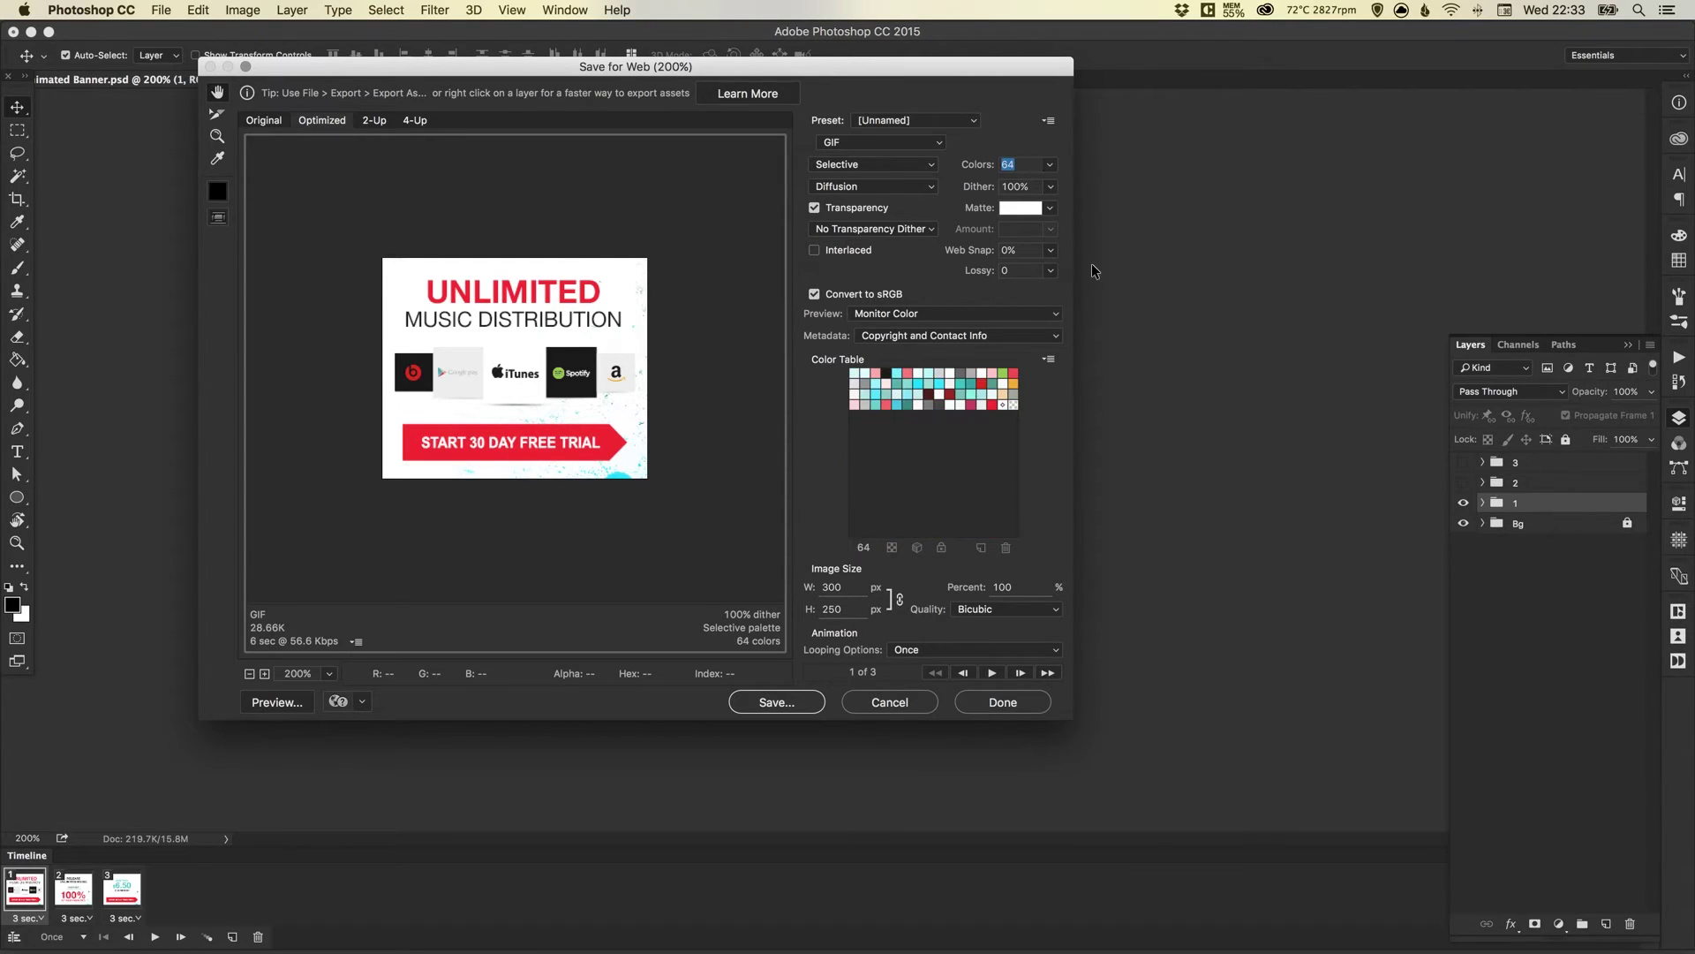
{"action": "left_click", "coordinate": [1049, 169]}
{"action": "left_click", "coordinate": [1083, 212]}
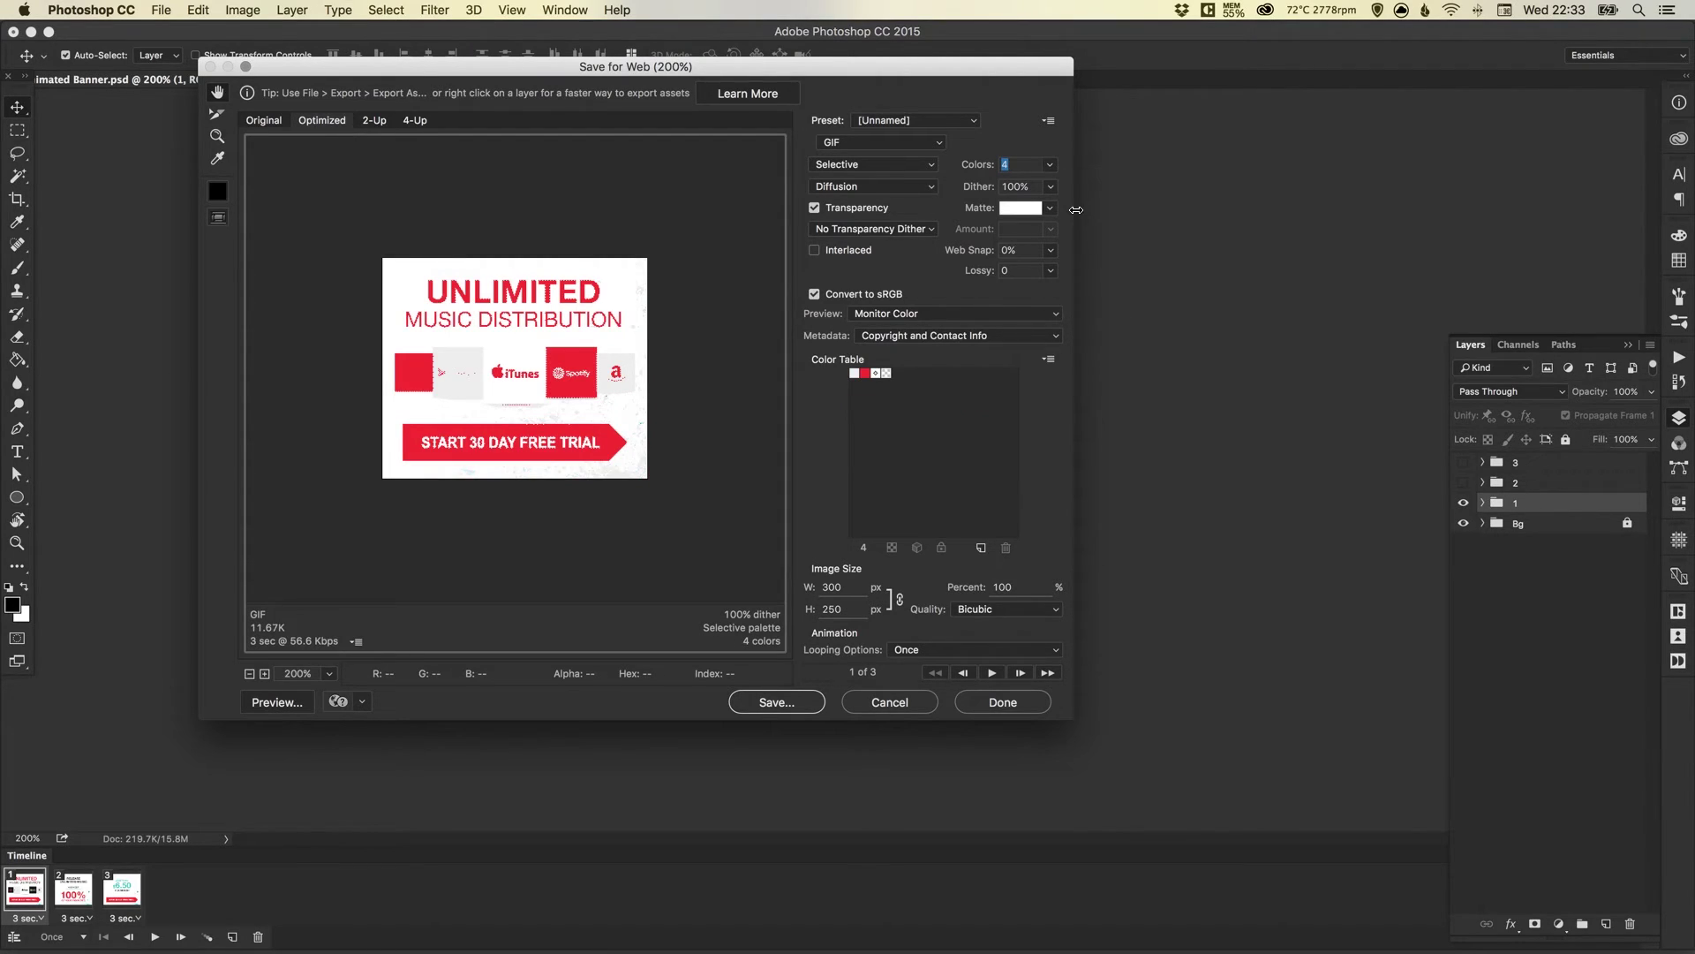
{"action": "left_click", "coordinate": [1051, 166]}
{"action": "left_click", "coordinate": [1087, 219]}
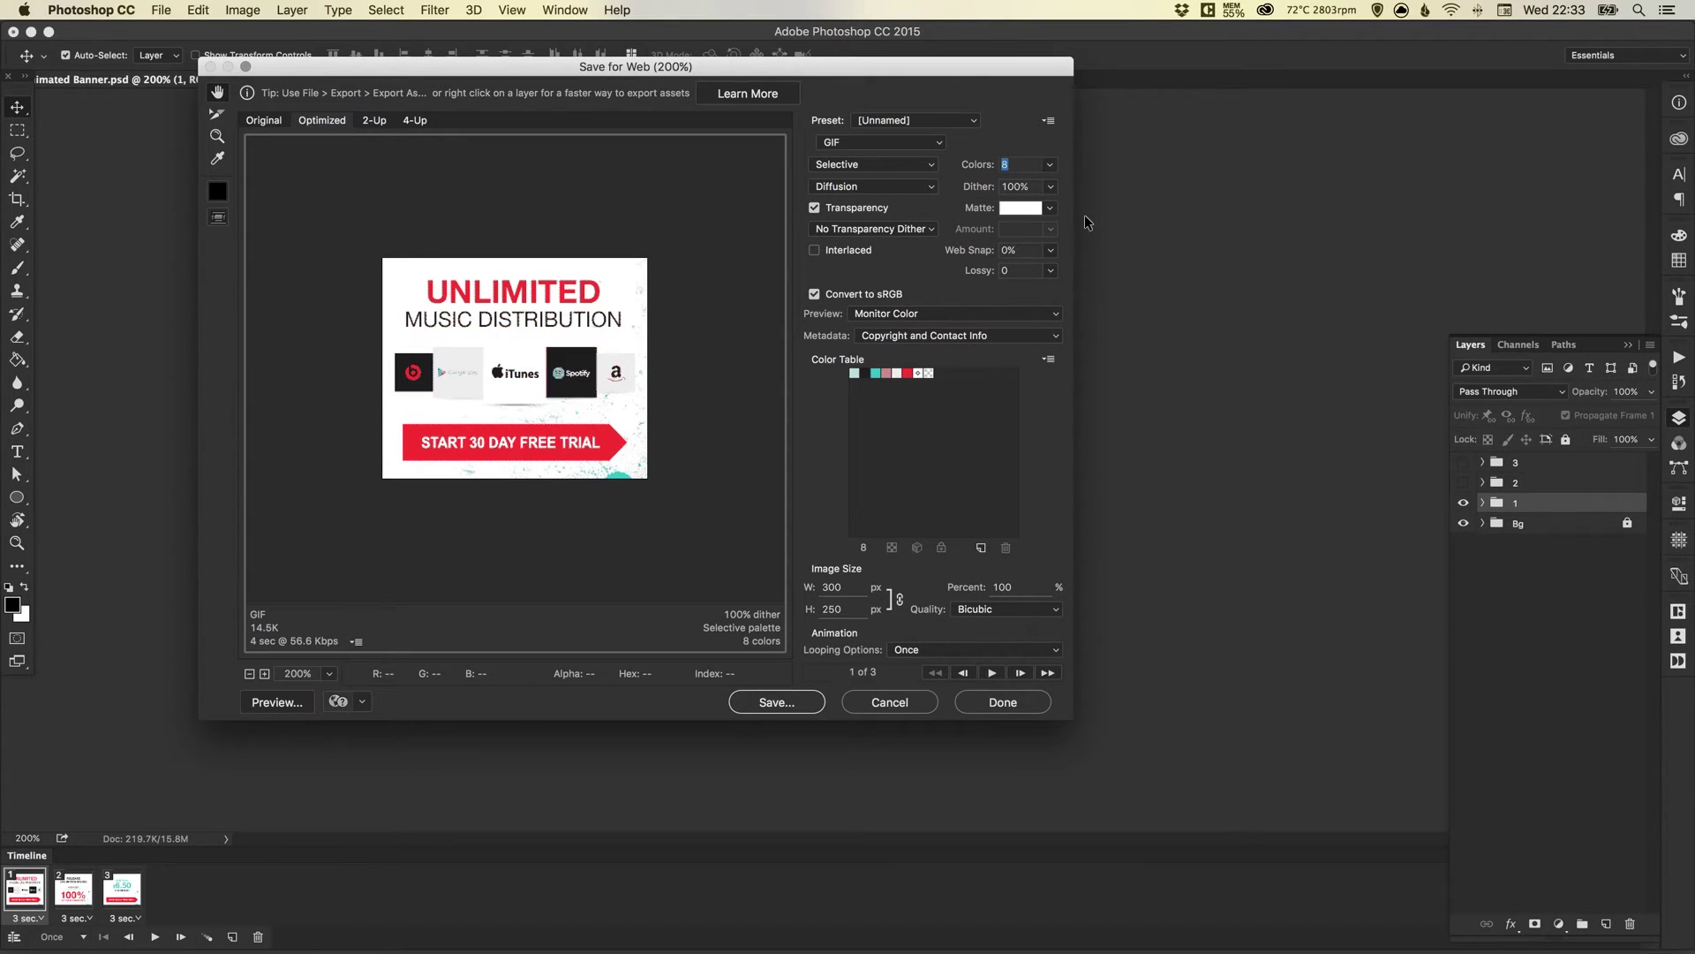
{"action": "left_click", "coordinate": [1050, 166]}
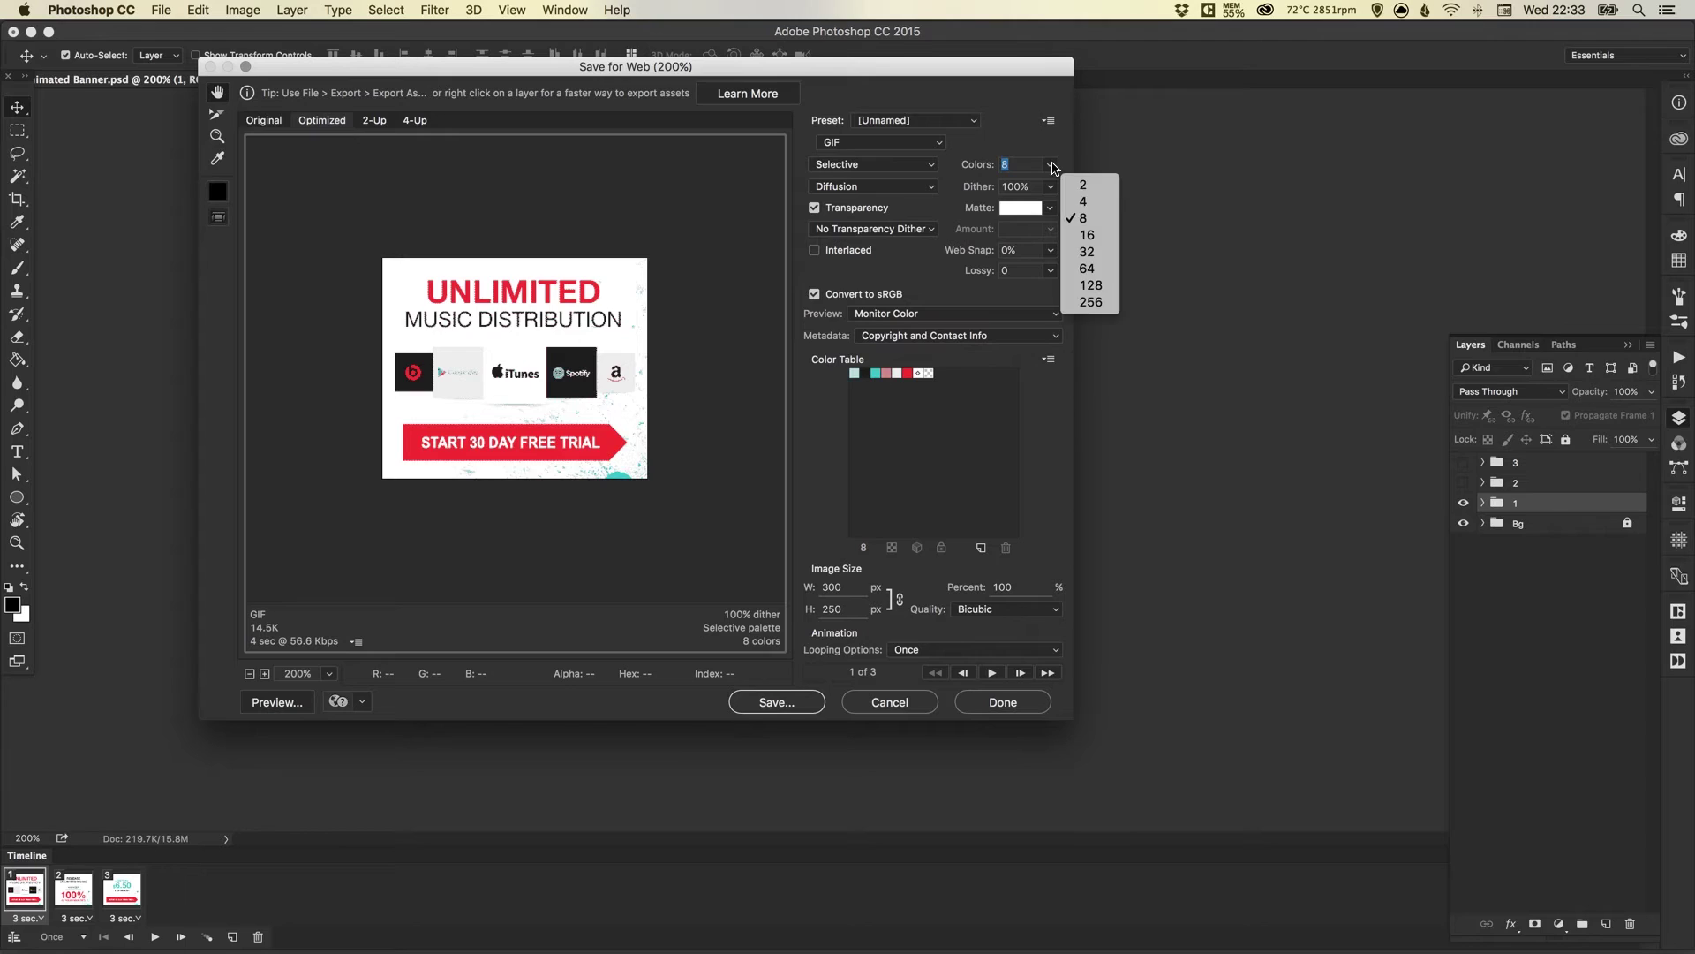
{"action": "left_click", "coordinate": [1088, 237]}
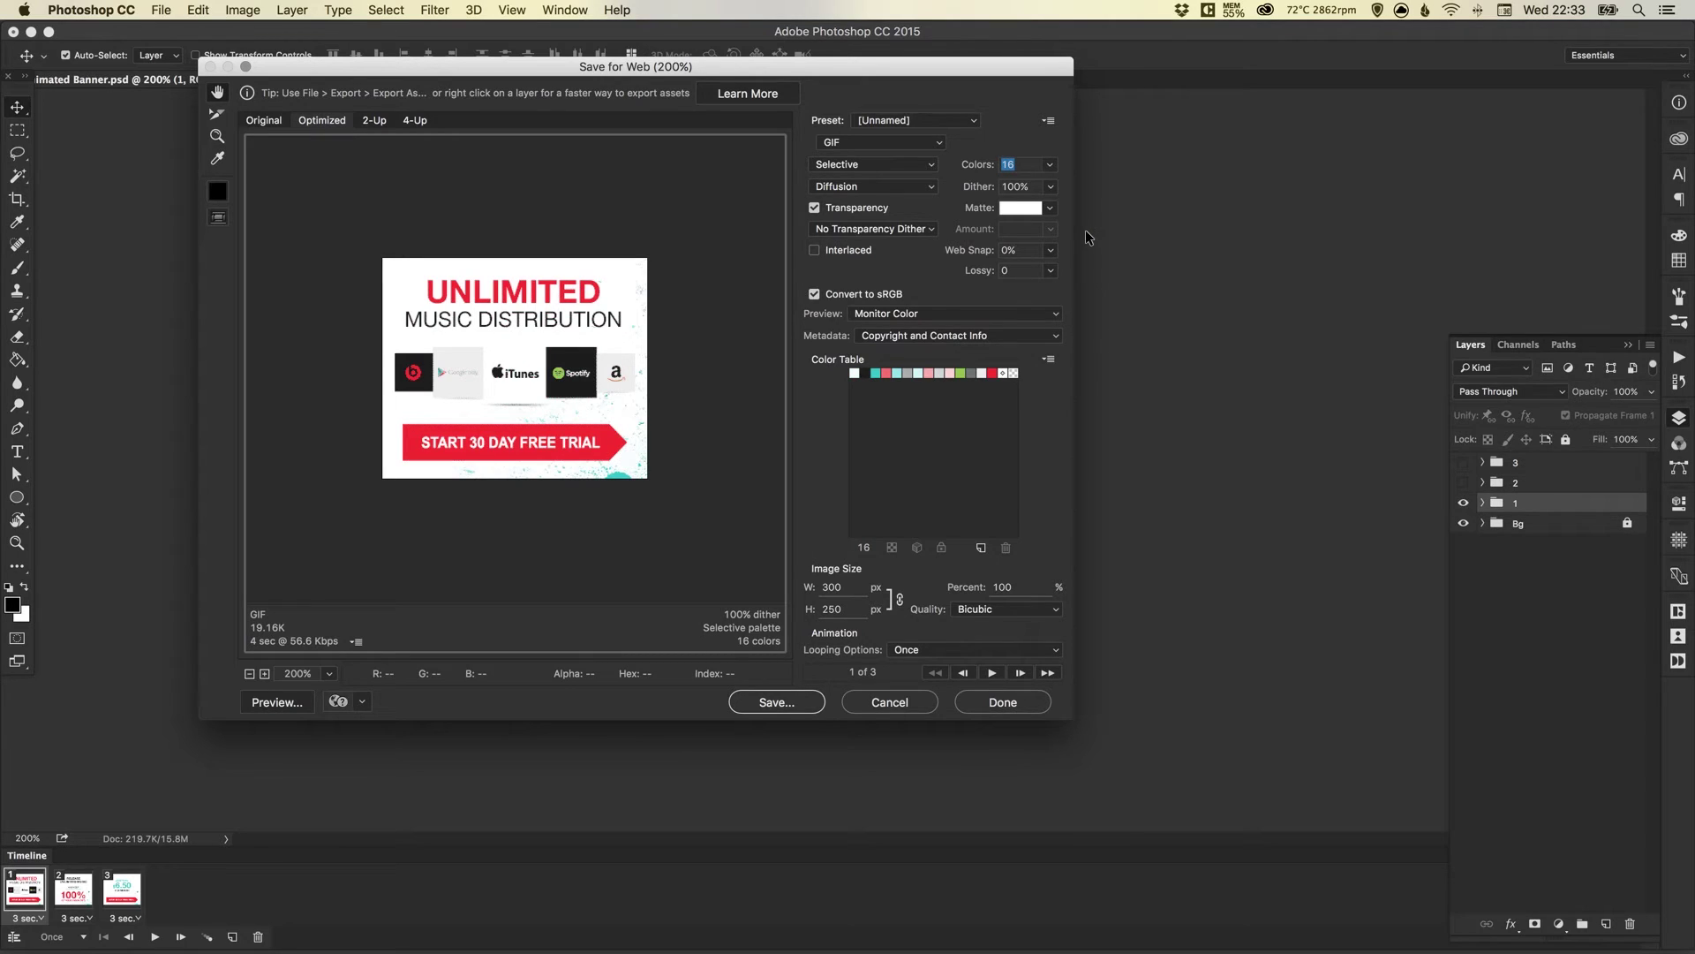
{"action": "left_click", "coordinate": [1051, 165]}
{"action": "left_click", "coordinate": [1070, 302]}
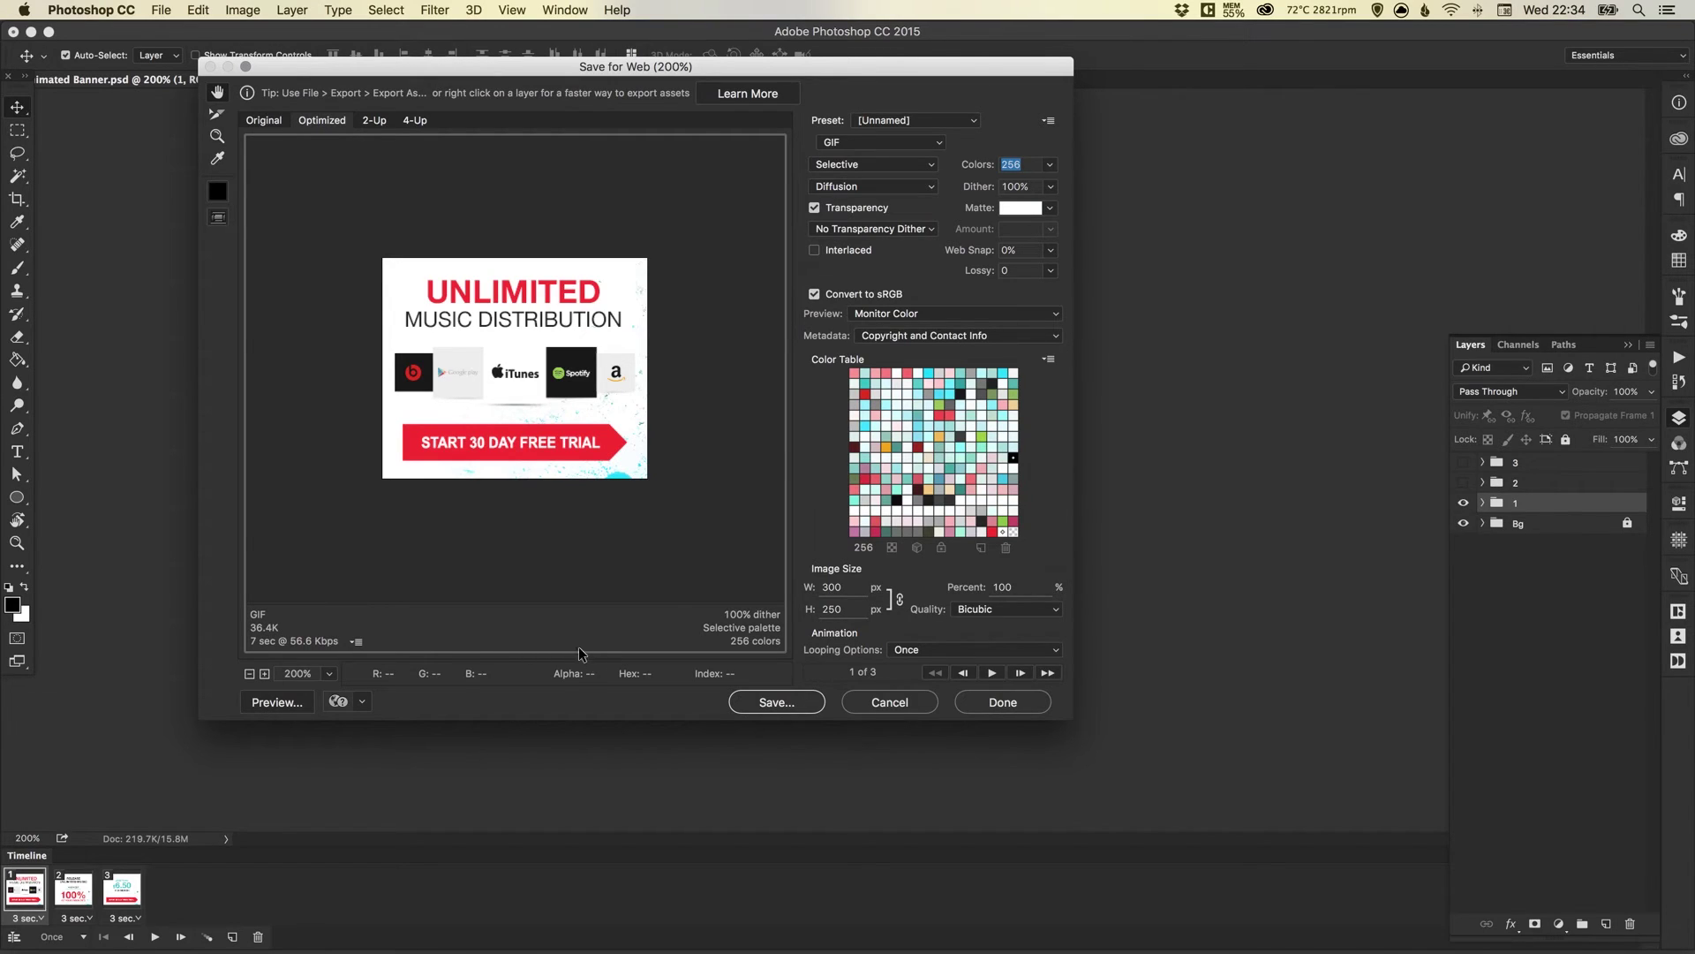
Step: Uncheck GIF Transparency, try Lossy values of 43, 67 and 77, then reset Lossy to 0
{"action": "left_click", "coordinate": [814, 208]}
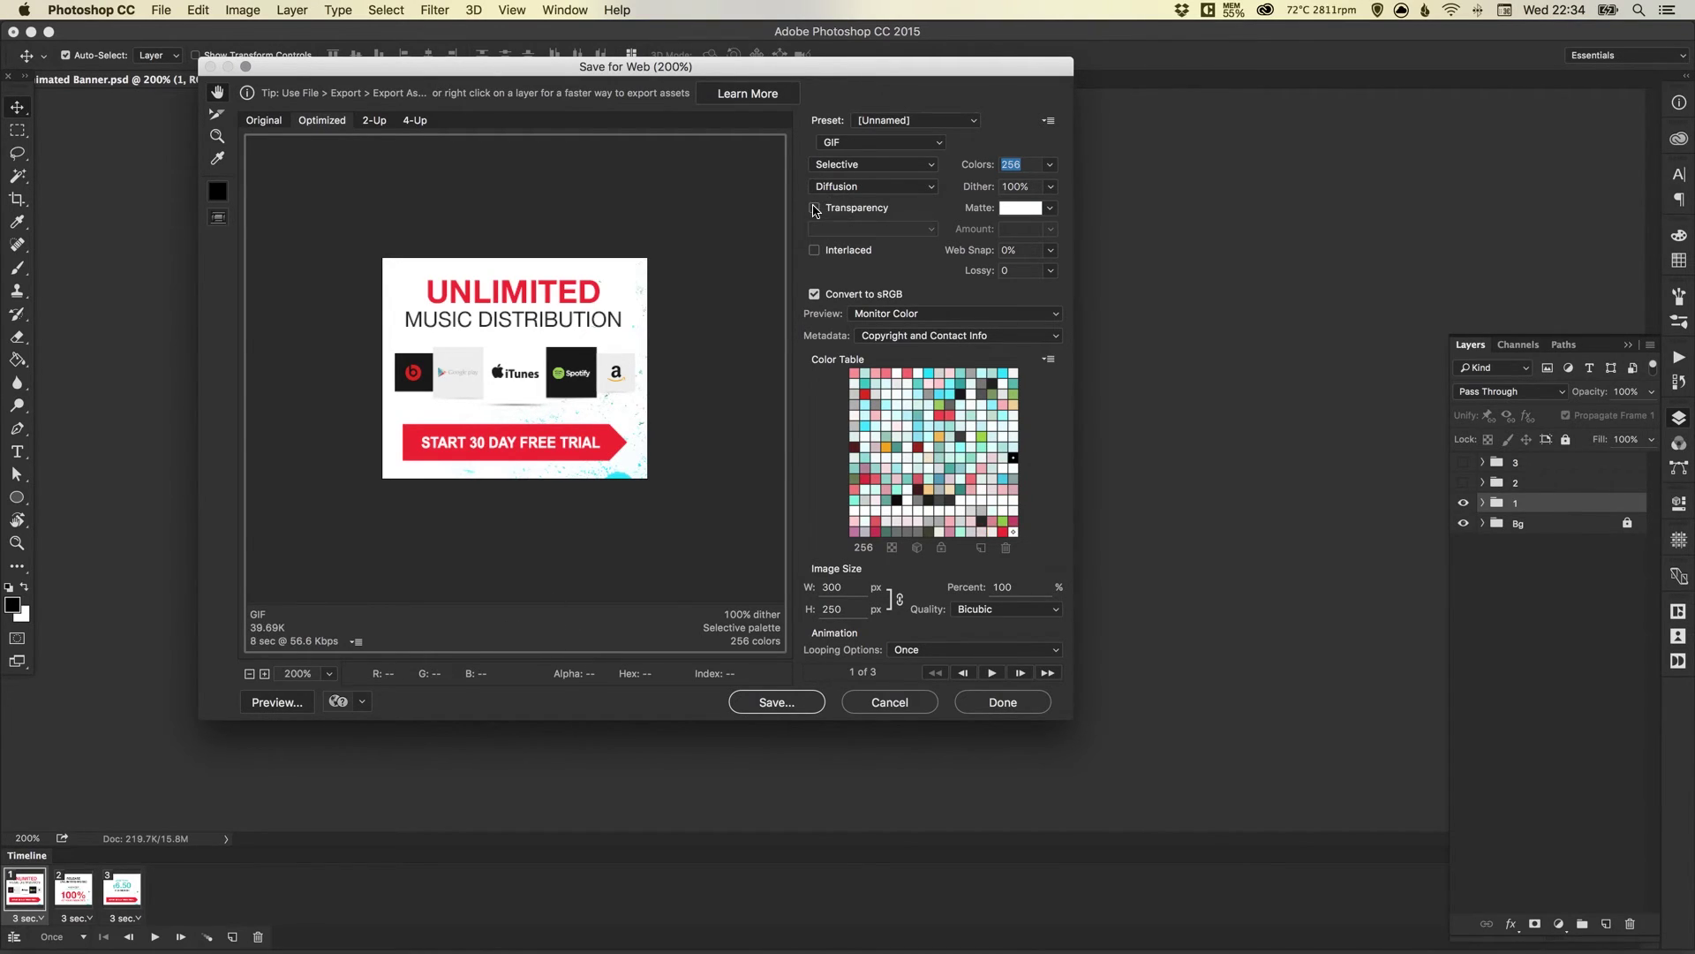
{"action": "left_click", "coordinate": [1050, 271]}
{"action": "left_click_drag", "start_coordinate": [980, 294], "coordinate": [1002, 294]}
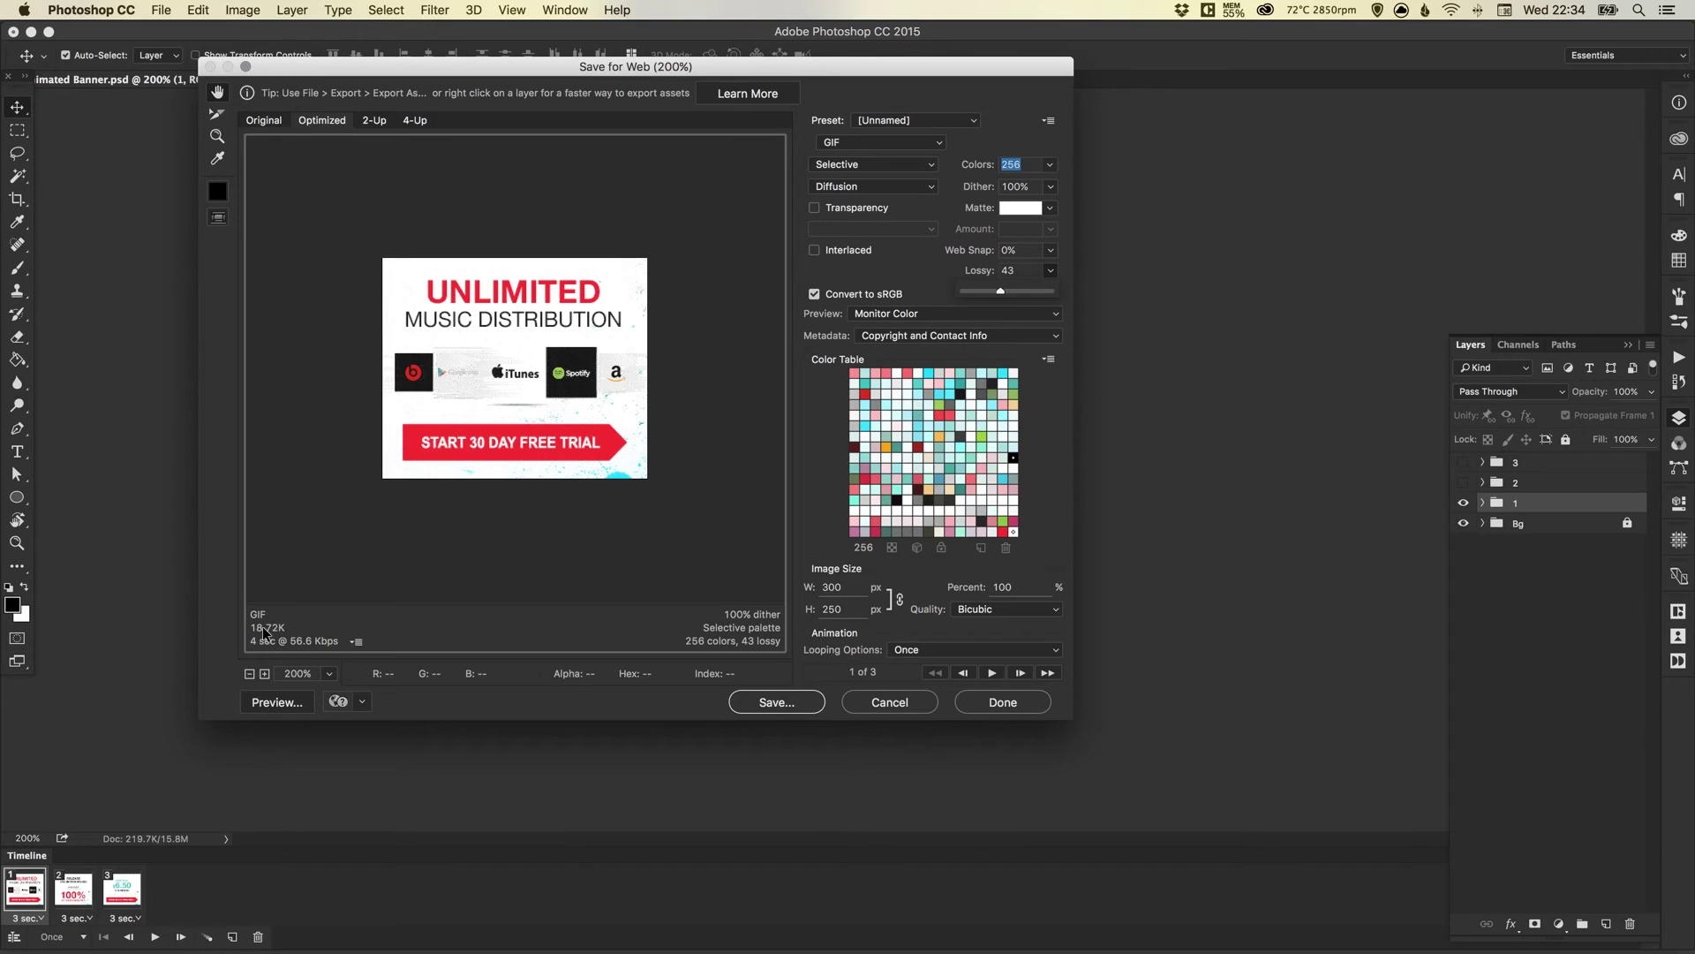
{"action": "left_click", "coordinate": [1022, 290]}
{"action": "left_click", "coordinate": [1030, 290]}
{"action": "left_click_drag", "start_coordinate": [1051, 290], "coordinate": [943, 295]}
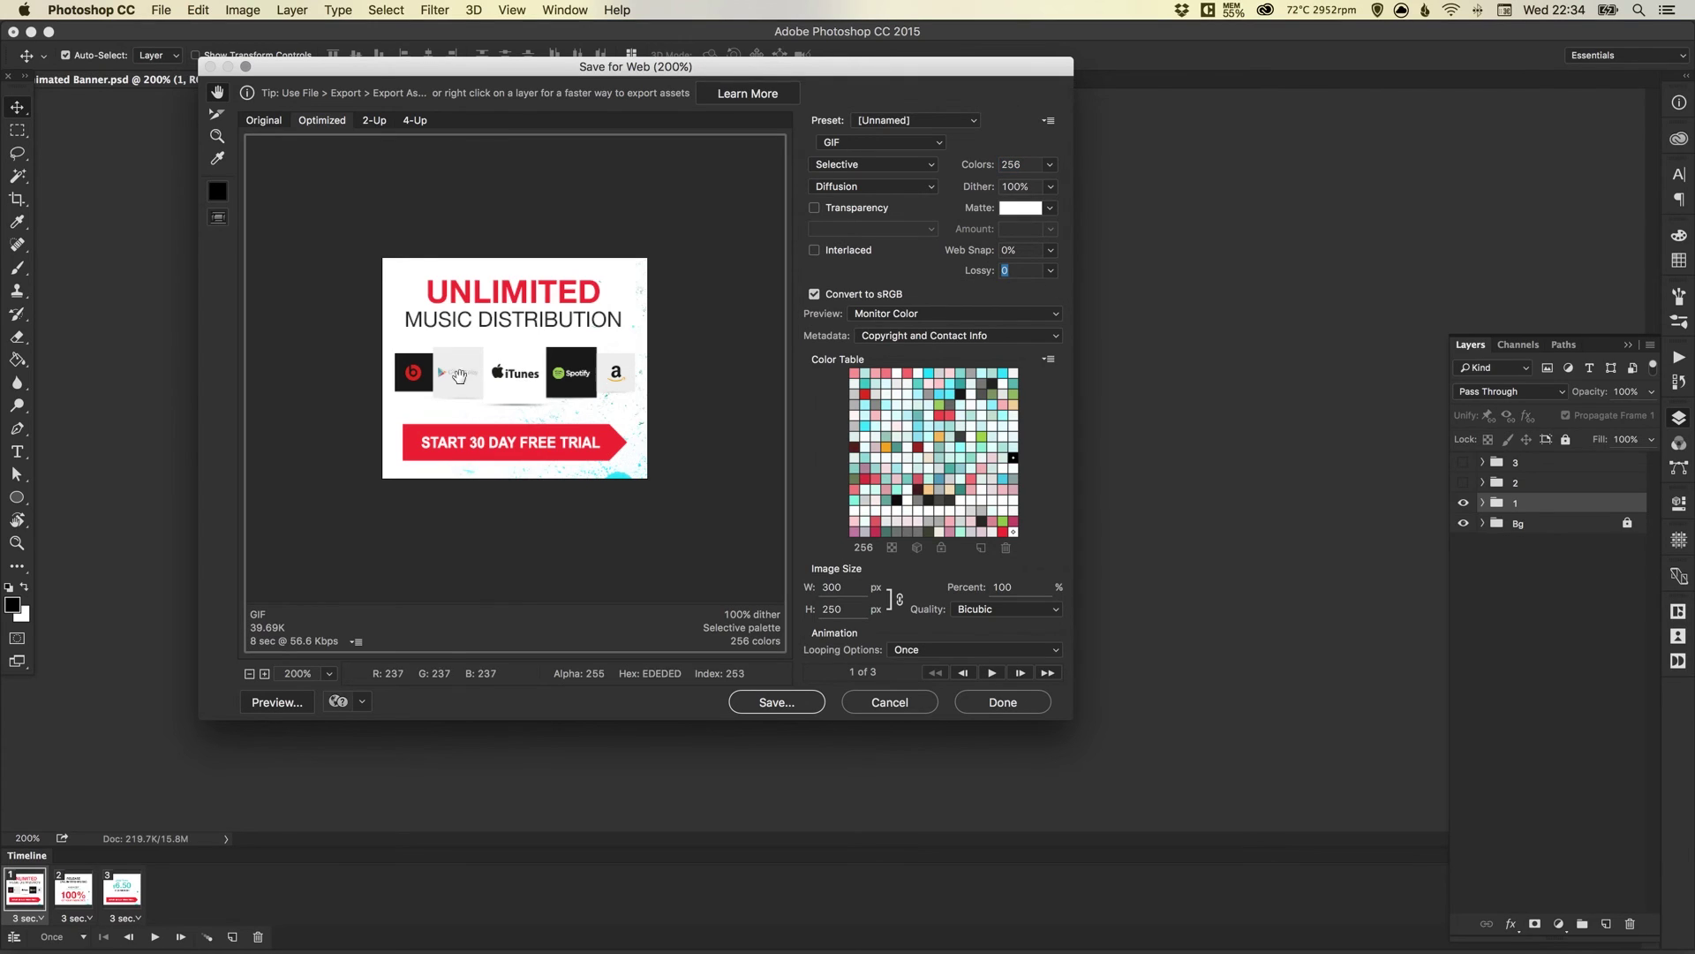
{"action": "left_click", "coordinate": [1015, 271]}
Step: Keep GIF looping at Once, cancel Save for Web, and collapse the Layers panel
{"action": "left_click", "coordinate": [1051, 653]}
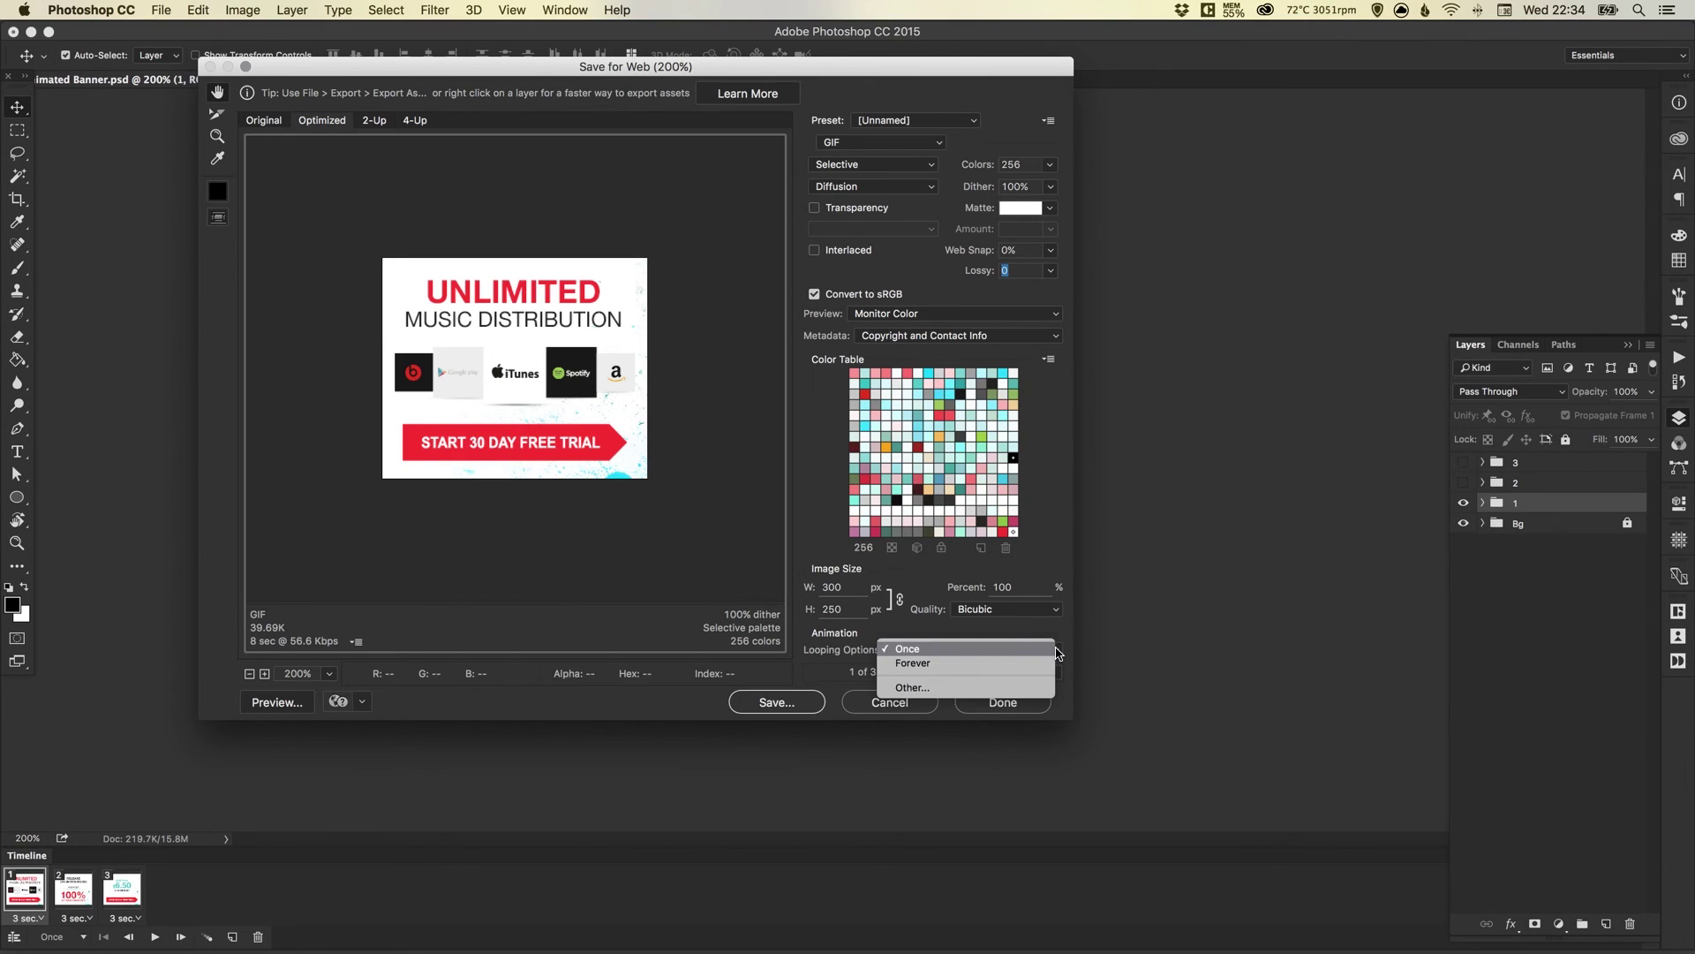
{"action": "left_click", "coordinate": [1002, 630]}
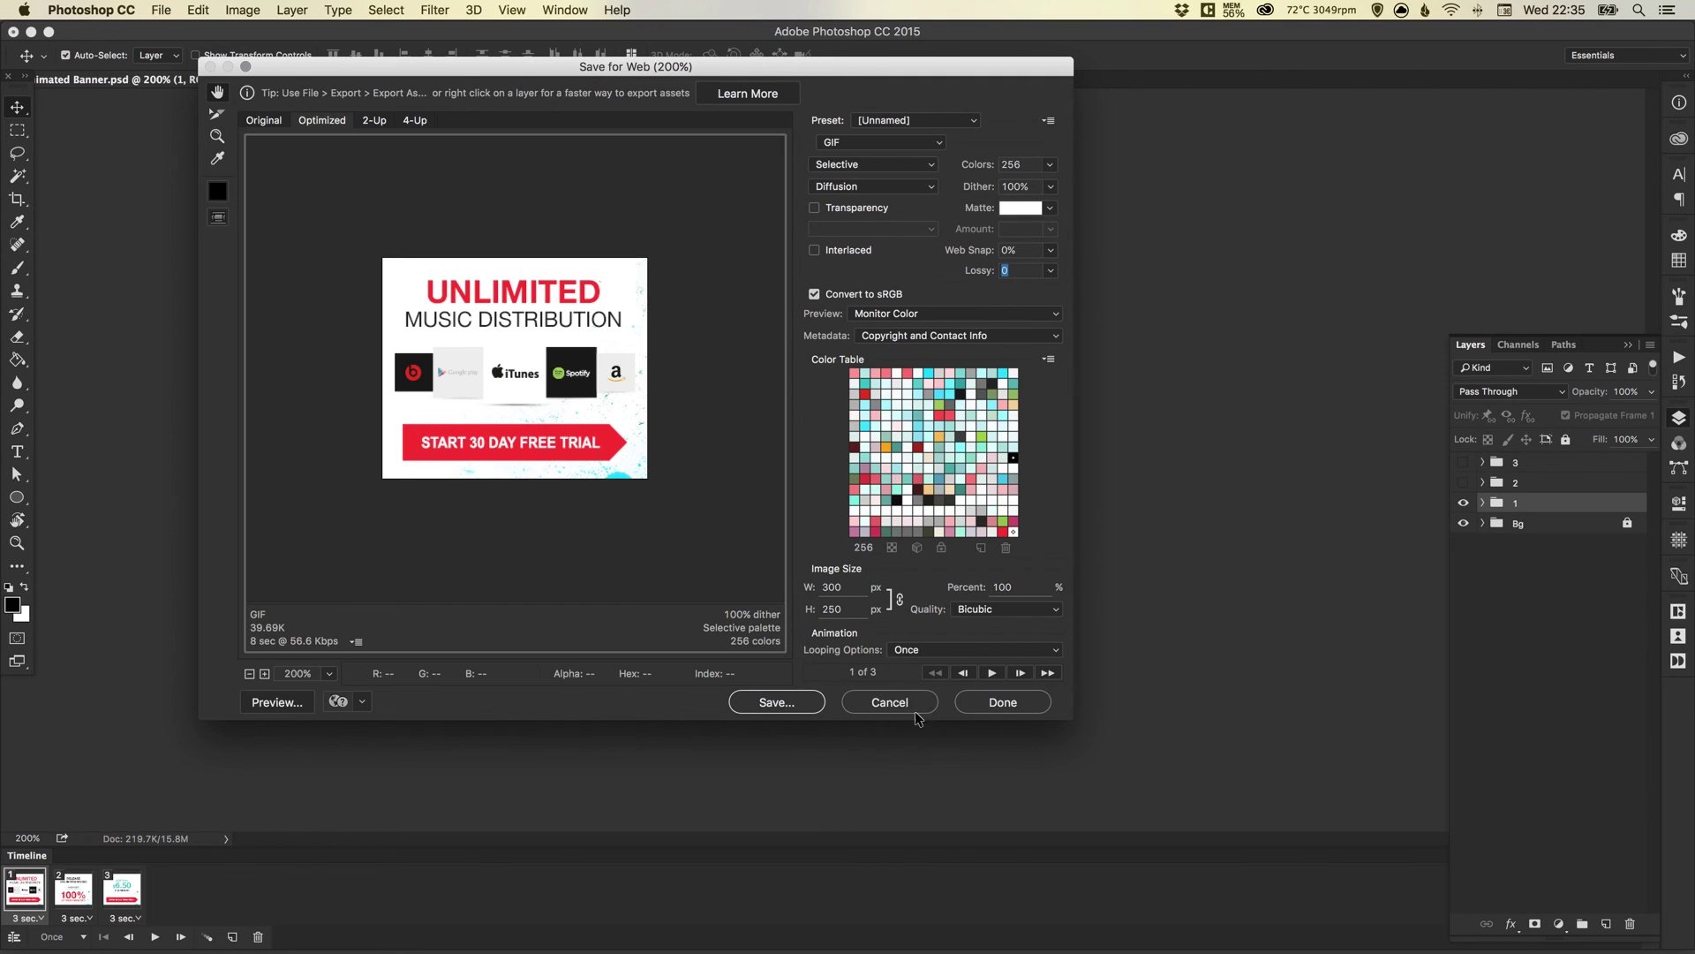
{"action": "left_click", "coordinate": [889, 702]}
{"action": "left_click", "coordinate": [1679, 417]}
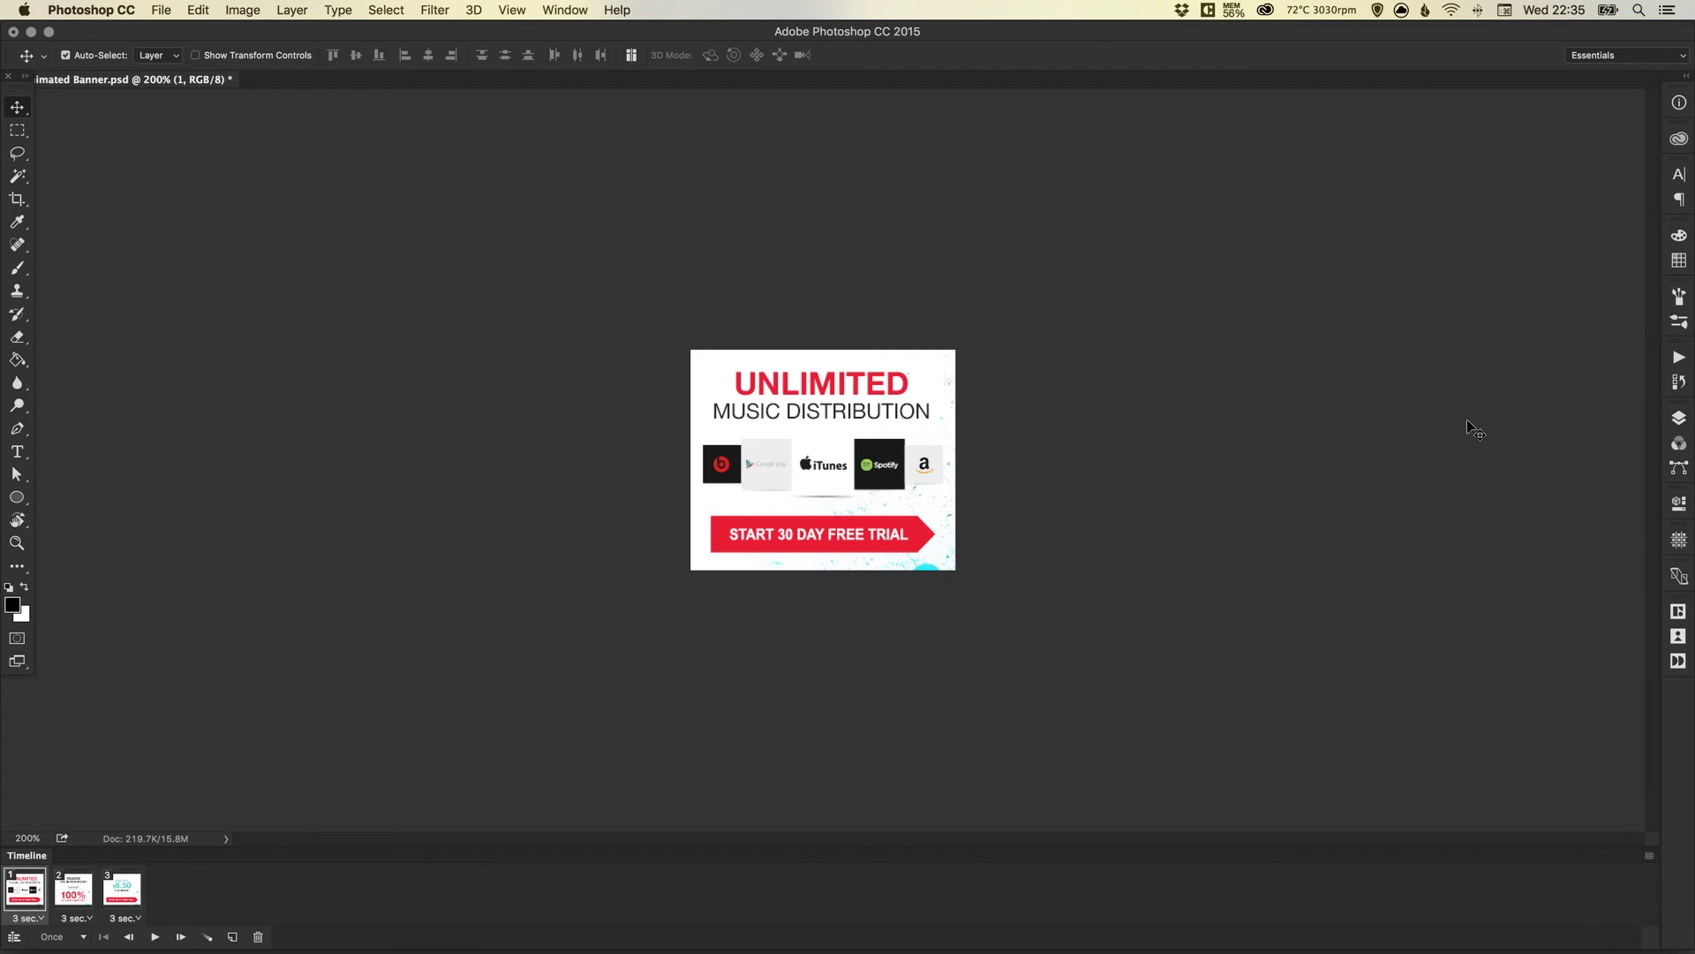